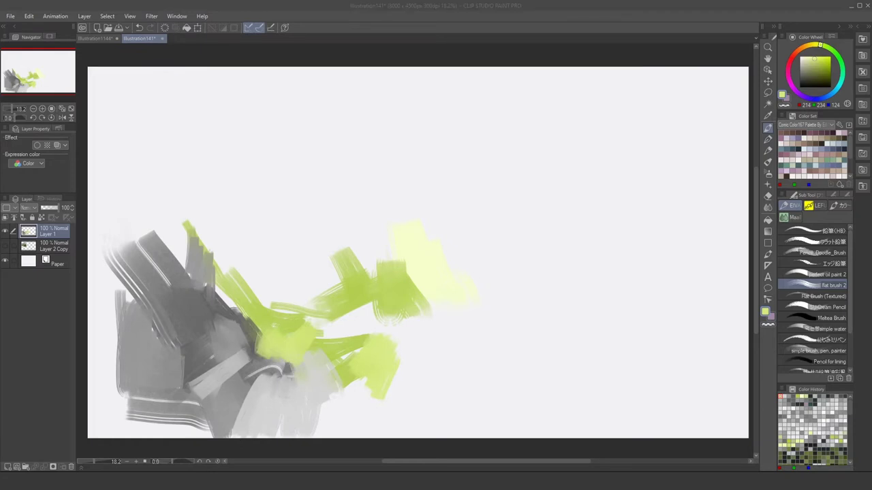
Paint lime green and sampled light grey strokes around the bottom centre of the canvas and below the green shapes
{"action": "left_click_drag", "start_coordinate": [280, 435], "coordinate": [337, 420]}
{"action": "left_click", "coordinate": [313, 371], "text": "alt"}
{"action": "left_click_drag", "start_coordinate": [446, 310], "coordinate": [408, 355]}
{"action": "left_click_drag", "start_coordinate": [354, 328], "coordinate": [436, 308]}
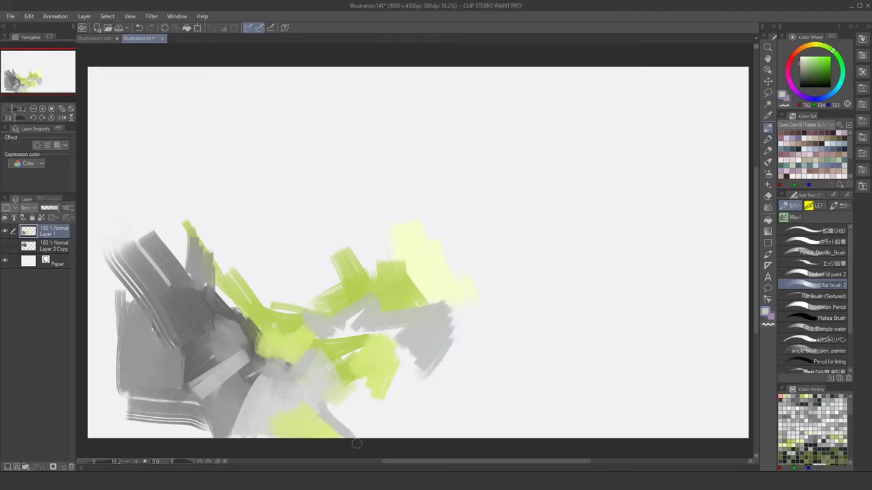
{"action": "left_click_drag", "start_coordinate": [327, 443], "coordinate": [368, 388]}
Cover the lower-left corner of the canvas with overlapping light and dark grey strokes
{"action": "mouse_move", "coordinate": [137, 436]}
{"action": "left_mouse_down"}
{"action": "mouse_move", "coordinate": [151, 409]}
{"action": "mouse_move", "coordinate": [232, 419]}
{"action": "left_mouse_up"}
{"action": "left_click_drag", "start_coordinate": [112, 364], "coordinate": [115, 429]}
{"action": "left_click", "coordinate": [286, 358], "text": "alt"}
{"action": "mouse_move", "coordinate": [255, 351]}
{"action": "left_mouse_down"}
{"action": "mouse_move", "coordinate": [300, 371]}
{"action": "mouse_move", "coordinate": [252, 378]}
{"action": "left_mouse_up"}
{"action": "left_click_drag", "start_coordinate": [109, 231], "coordinate": [96, 375]}
{"action": "left_click_drag", "start_coordinate": [122, 252], "coordinate": [136, 429]}
Extend grey strokes outward from the central shapes and build a broad dark grey-green mass near the canvas's right edge
{"action": "mouse_move", "coordinate": [511, 333]}
{"action": "left_mouse_down"}
{"action": "mouse_move", "coordinate": [389, 350]}
{"action": "mouse_move", "coordinate": [360, 419]}
{"action": "left_mouse_up"}
{"action": "mouse_move", "coordinate": [293, 300]}
{"action": "left_mouse_down"}
{"action": "mouse_move", "coordinate": [381, 327]}
{"action": "mouse_move", "coordinate": [408, 364]}
{"action": "left_mouse_up"}
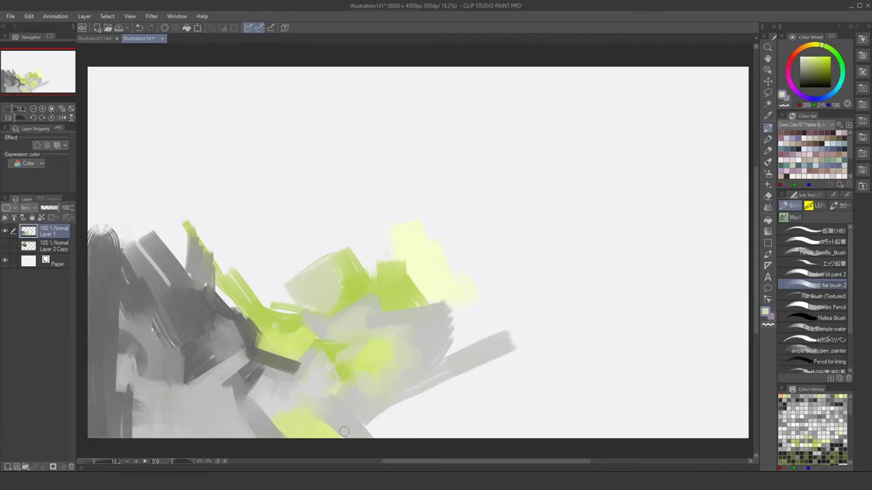
{"action": "mouse_move", "coordinate": [470, 340]}
{"action": "left_mouse_down"}
{"action": "mouse_move", "coordinate": [415, 398]}
{"action": "mouse_move", "coordinate": [419, 426]}
{"action": "left_mouse_up"}
{"action": "left_click_drag", "start_coordinate": [424, 354], "coordinate": [632, 361]}
{"action": "left_click_drag", "start_coordinate": [585, 293], "coordinate": [742, 293]}
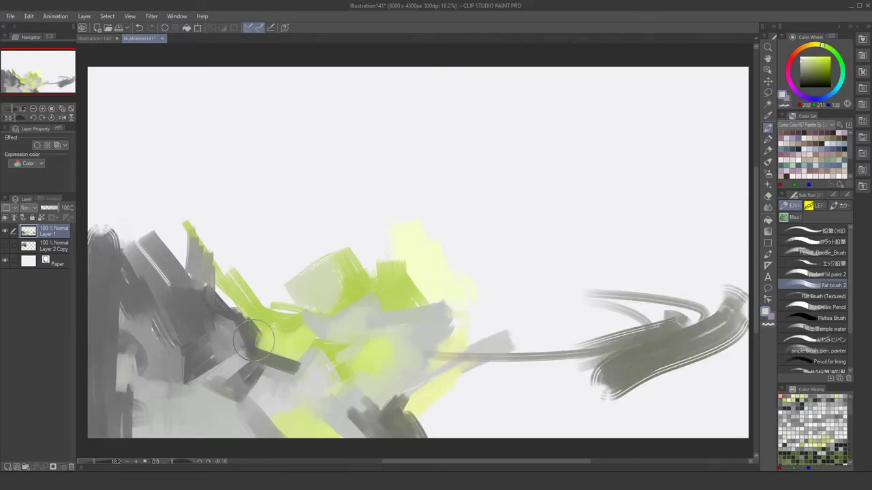
Work pale grey and yellow-green strokes through the centre with Flat brush 2 and add dark grey strokes along the bottom
{"action": "mouse_move", "coordinate": [273, 348]}
{"action": "left_mouse_down"}
{"action": "mouse_move", "coordinate": [497, 335]}
{"action": "mouse_move", "coordinate": [535, 314]}
{"action": "left_mouse_up"}
{"action": "left_click_drag", "start_coordinate": [361, 376], "coordinate": [482, 369]}
{"action": "left_click", "coordinate": [817, 285]}
{"action": "left_click_drag", "start_coordinate": [351, 337], "coordinate": [470, 317]}
{"action": "left_click_drag", "start_coordinate": [423, 425], "coordinate": [538, 384]}
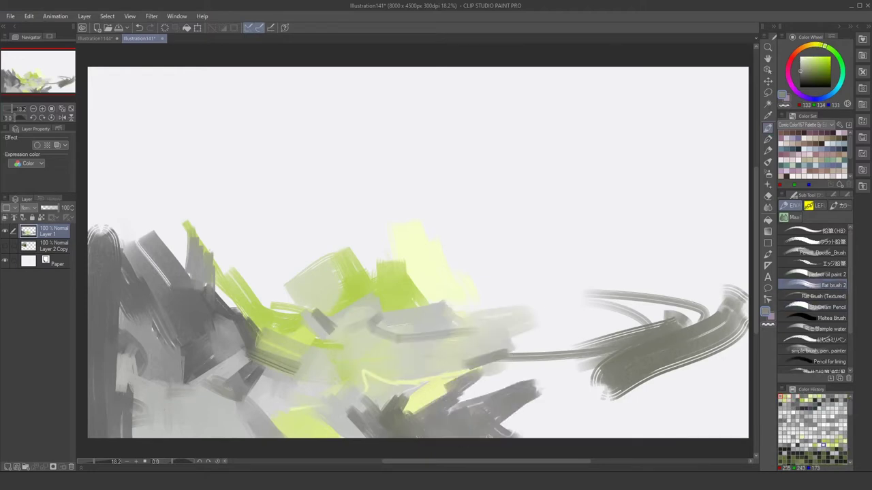
Lighten the bottom-centre rocks with light grey and paint pale strokes over the upper edge of the left grey mass
{"action": "left_click_drag", "start_coordinate": [443, 416], "coordinate": [524, 361]}
{"action": "left_click_drag", "start_coordinate": [367, 425], "coordinate": [306, 269]}
{"action": "mouse_move", "coordinate": [224, 251]}
{"action": "left_mouse_down"}
{"action": "mouse_move", "coordinate": [200, 276]}
{"action": "mouse_move", "coordinate": [95, 239]}
{"action": "left_mouse_up"}
Sketch large sweeping green arcs for the outer swirl above the central shapes, using green sampled from the painting
{"action": "scroll", "coordinate": [200, 276], "scroll_direction": "down", "scroll_amount": 2}
{"action": "left_click", "coordinate": [354, 286], "text": "alt"}
{"action": "left_click_drag", "start_coordinate": [320, 300], "coordinate": [484, 153]}
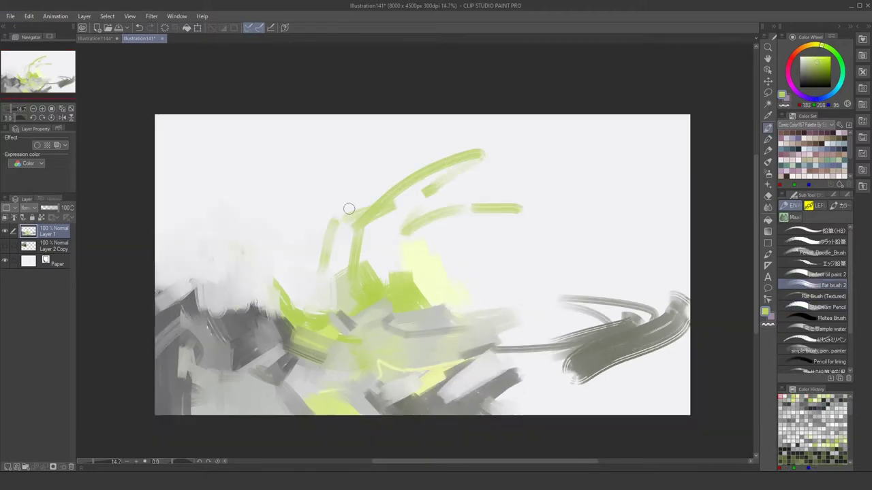
{"action": "left_click_drag", "start_coordinate": [279, 293], "coordinate": [417, 136]}
{"action": "left_click_drag", "start_coordinate": [300, 313], "coordinate": [344, 211]}
Sketch the inner green spiral with a small ring at its centre and one more arc at the upper left
{"action": "left_click_drag", "start_coordinate": [402, 231], "coordinate": [503, 255]}
{"action": "left_click_drag", "start_coordinate": [470, 208], "coordinate": [535, 273]}
{"action": "left_click_drag", "start_coordinate": [292, 178], "coordinate": [350, 146]}
{"action": "left_click_drag", "start_coordinate": [408, 232], "coordinate": [542, 258]}
{"action": "left_click_drag", "start_coordinate": [470, 235], "coordinate": [470, 256]}
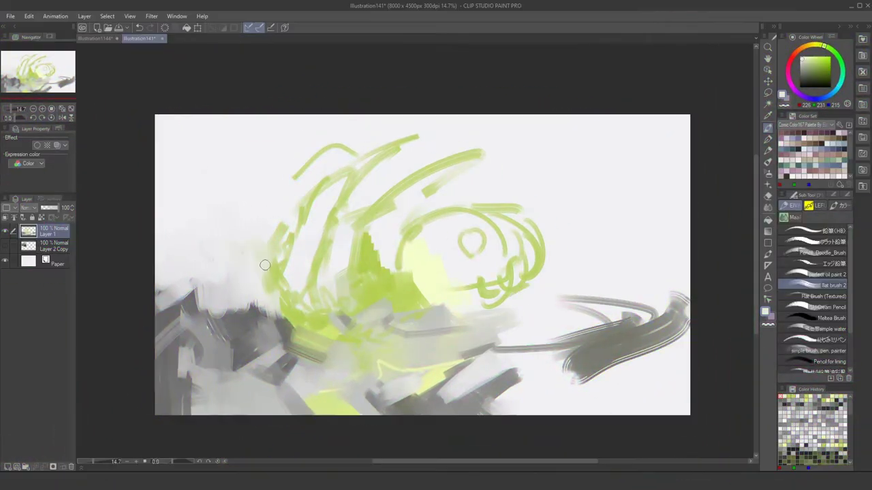
Paint pale green strokes left of the swirl and sampled lime green bands across the lower-right foreground
{"action": "mouse_move", "coordinate": [252, 214]}
{"action": "left_mouse_down"}
{"action": "mouse_move", "coordinate": [266, 334]}
{"action": "mouse_move", "coordinate": [252, 280]}
{"action": "left_mouse_up"}
{"action": "left_click", "coordinate": [358, 378], "text": "alt"}
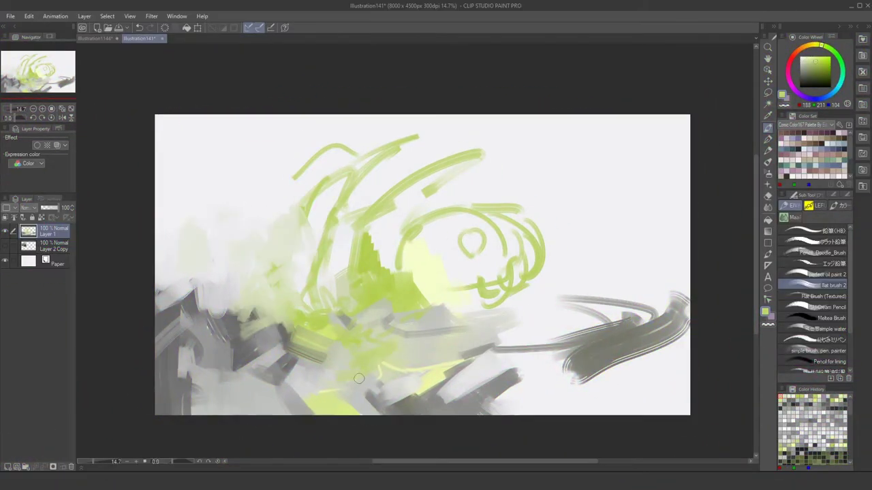
{"action": "mouse_move", "coordinate": [477, 392]}
{"action": "left_mouse_down"}
{"action": "mouse_move", "coordinate": [613, 368]}
{"action": "mouse_move", "coordinate": [688, 368]}
{"action": "left_mouse_up"}
{"action": "left_click_drag", "start_coordinate": [598, 367], "coordinate": [664, 348]}
{"action": "left_click_drag", "start_coordinate": [477, 392], "coordinate": [551, 354]}
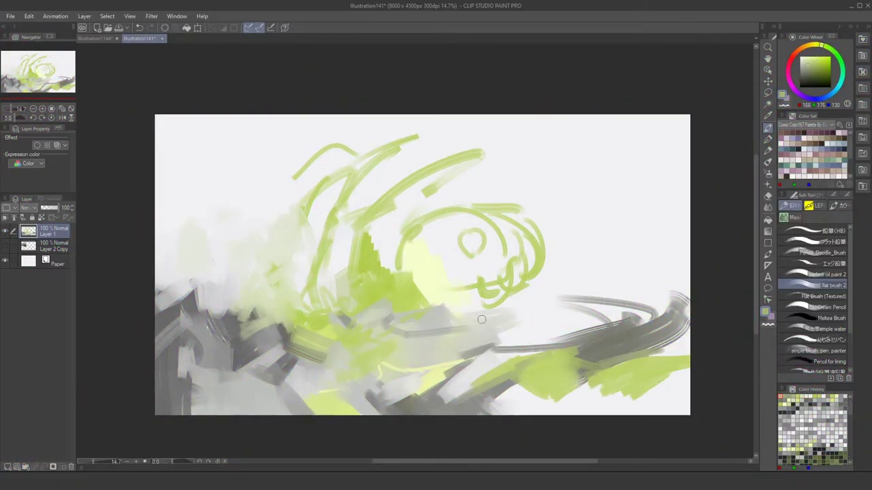
Add pale yellow strokes below the spiral and around its arcs
{"action": "left_click", "coordinate": [481, 320], "text": "alt"}
{"action": "mouse_move", "coordinate": [487, 344]}
{"action": "left_mouse_down"}
{"action": "mouse_move", "coordinate": [559, 312]}
{"action": "mouse_move", "coordinate": [491, 310]}
{"action": "left_mouse_up"}
{"action": "left_click_drag", "start_coordinate": [348, 299], "coordinate": [368, 197]}
{"action": "left_click_drag", "start_coordinate": [463, 224], "coordinate": [487, 198]}
{"action": "left_click_drag", "start_coordinate": [538, 257], "coordinate": [572, 236]}
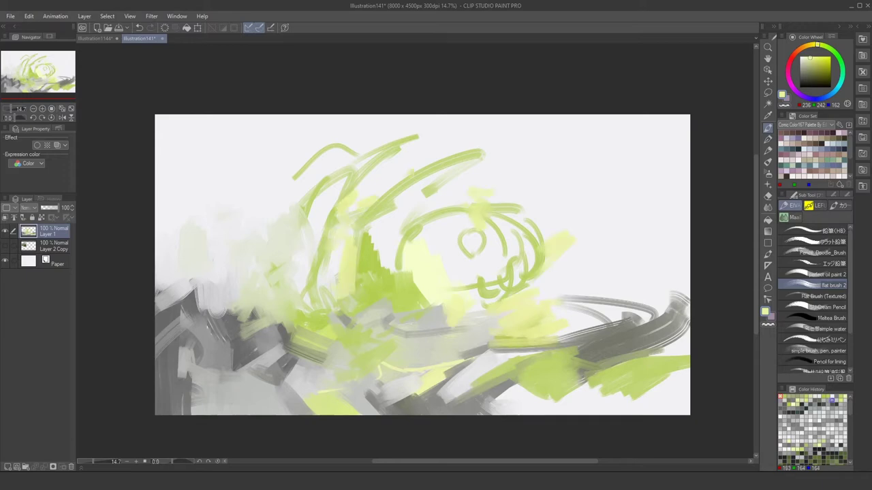
Paint bright lime accents inside the spiral and along the ridge on the right
{"action": "left_click", "coordinate": [320, 320], "text": "alt"}
{"action": "left_click_drag", "start_coordinate": [473, 275], "coordinate": [502, 244]}
{"action": "left_click_drag", "start_coordinate": [552, 342], "coordinate": [677, 313]}
{"action": "left_click_drag", "start_coordinate": [654, 360], "coordinate": [688, 342]}
Paint a dark grey block at the right edge with dark angular strokes reaching toward the spiral
{"action": "left_click", "coordinate": [235, 313], "text": "alt"}
{"action": "left_click_drag", "start_coordinate": [681, 279], "coordinate": [654, 320]}
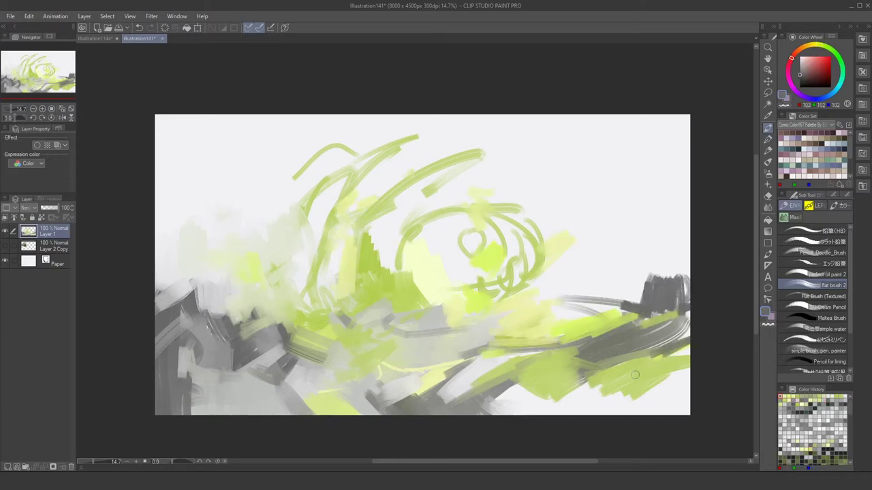
{"action": "left_click_drag", "start_coordinate": [538, 320], "coordinate": [613, 299]}
{"action": "left_click_drag", "start_coordinate": [531, 282], "coordinate": [677, 250]}
Add sampled grey strokes to the left rock mass and loose grey marks in the area above it
{"action": "left_click", "coordinate": [177, 320], "text": "alt"}
{"action": "left_click_drag", "start_coordinate": [148, 357], "coordinate": [187, 303]}
{"action": "left_click_drag", "start_coordinate": [228, 171], "coordinate": [224, 221]}
{"action": "left_click_drag", "start_coordinate": [198, 263], "coordinate": [221, 239]}
Build up the right-hand block with tall mid-grey strokes and add grey to the foreground bands below it
{"action": "mouse_move", "coordinate": [633, 300]}
{"action": "left_mouse_down"}
{"action": "mouse_move", "coordinate": [668, 232]}
{"action": "mouse_move", "coordinate": [675, 303]}
{"action": "left_mouse_up"}
{"action": "left_click", "coordinate": [660, 209], "text": "alt"}
{"action": "left_click_drag", "start_coordinate": [685, 207], "coordinate": [623, 289]}
{"action": "left_click_drag", "start_coordinate": [606, 232], "coordinate": [593, 292]}
{"action": "left_click_drag", "start_coordinate": [688, 317], "coordinate": [637, 349]}
{"action": "left_click_drag", "start_coordinate": [480, 371], "coordinate": [559, 348]}
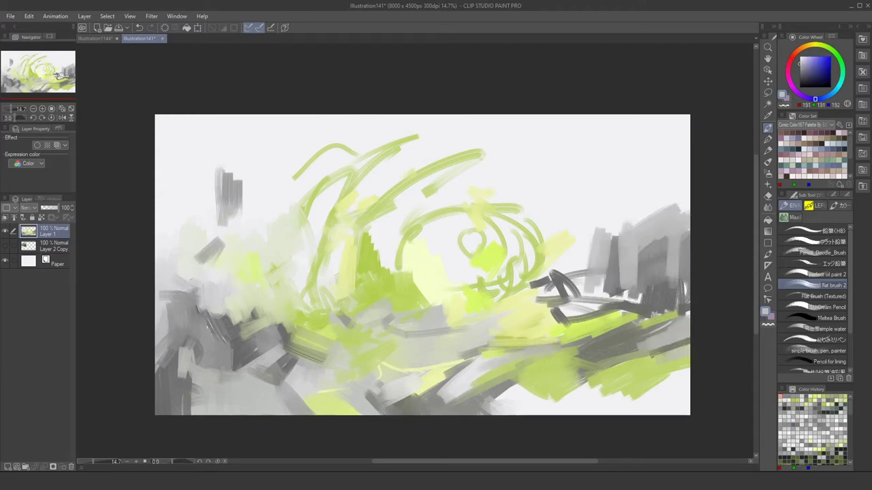
Paint flowing lime streaks from the swirl toward the upper-right corner and scatter lime strokes on the left
{"action": "left_click", "coordinate": [333, 259], "text": "alt"}
{"action": "left_click_drag", "start_coordinate": [470, 174], "coordinate": [623, 126]}
{"action": "mouse_move", "coordinate": [477, 180]}
{"action": "left_mouse_down"}
{"action": "mouse_move", "coordinate": [630, 160]}
{"action": "mouse_move", "coordinate": [674, 129]}
{"action": "mouse_move", "coordinate": [654, 178]}
{"action": "left_mouse_up"}
{"action": "left_click_drag", "start_coordinate": [428, 187], "coordinate": [388, 231]}
{"action": "left_click_drag", "start_coordinate": [211, 231], "coordinate": [160, 208]}
Paint loose grey strokes in the upper-left corner and beside the swirl's outer arcs
{"action": "left_click", "coordinate": [342, 290], "text": "alt"}
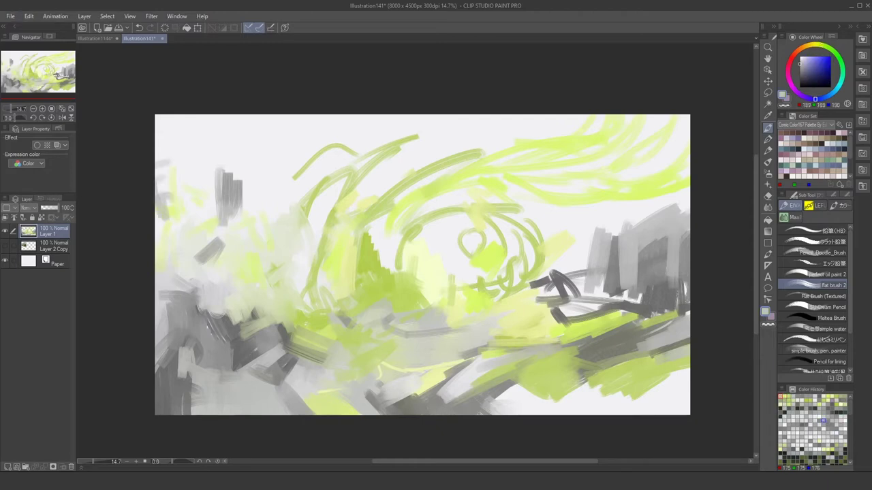
{"action": "left_click_drag", "start_coordinate": [161, 126], "coordinate": [201, 184]}
{"action": "left_click_drag", "start_coordinate": [181, 140], "coordinate": [293, 235]}
{"action": "mouse_move", "coordinate": [265, 191]}
{"action": "left_mouse_down"}
{"action": "mouse_move", "coordinate": [375, 140]}
{"action": "mouse_move", "coordinate": [296, 167]}
{"action": "left_mouse_up"}
Add sampled grey strokes beside the right-hand block and fill the lower-right corner with light grey
{"action": "left_click", "coordinate": [286, 157], "text": "alt"}
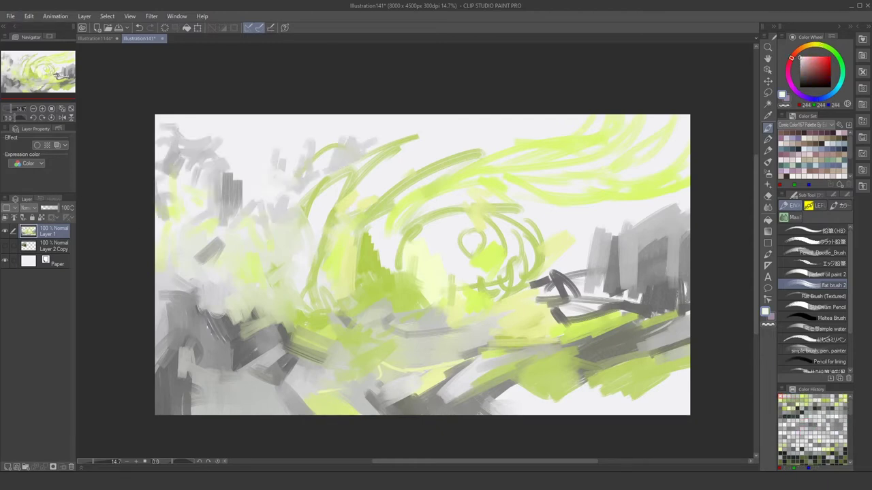
{"action": "left_click", "coordinate": [293, 320], "text": "alt"}
{"action": "left_click_drag", "start_coordinate": [572, 254], "coordinate": [623, 228]}
{"action": "left_click", "coordinate": [670, 395], "text": "alt"}
{"action": "mouse_move", "coordinate": [596, 409]}
{"action": "left_mouse_down"}
{"action": "mouse_move", "coordinate": [664, 388]}
{"action": "mouse_move", "coordinate": [568, 395]}
{"action": "left_mouse_up"}
Fill the spiral's centre with pale grey-green and brush pale yellow-green along the lower-right foreground
{"action": "mouse_move", "coordinate": [449, 225]}
{"action": "left_mouse_down"}
{"action": "mouse_move", "coordinate": [467, 234]}
{"action": "mouse_move", "coordinate": [483, 273]}
{"action": "mouse_move", "coordinate": [538, 245]}
{"action": "left_mouse_up"}
{"action": "left_click", "coordinate": [498, 277], "text": "alt"}
{"action": "left_click_drag", "start_coordinate": [490, 382], "coordinate": [555, 403]}
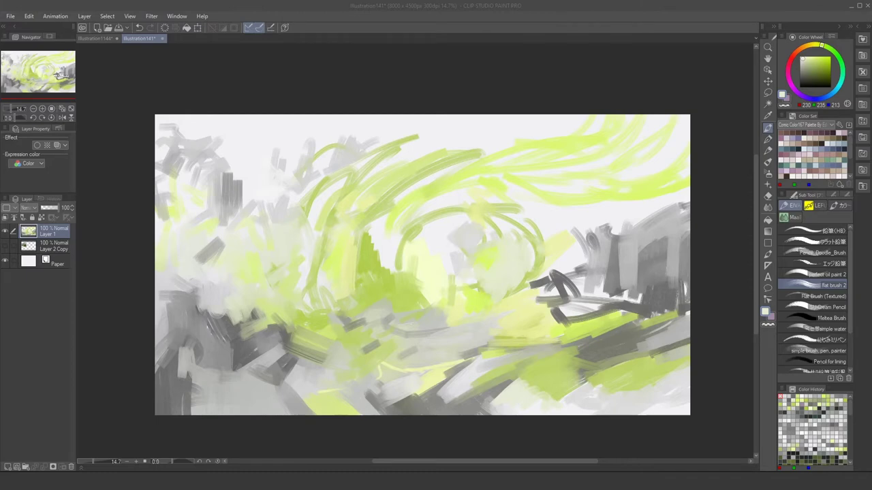
Add sampled green strokes over the top and side of the right-hand grey block and pale strokes beneath it
{"action": "left_click", "coordinate": [402, 278], "text": "alt"}
{"action": "left_click_drag", "start_coordinate": [555, 212], "coordinate": [688, 194]}
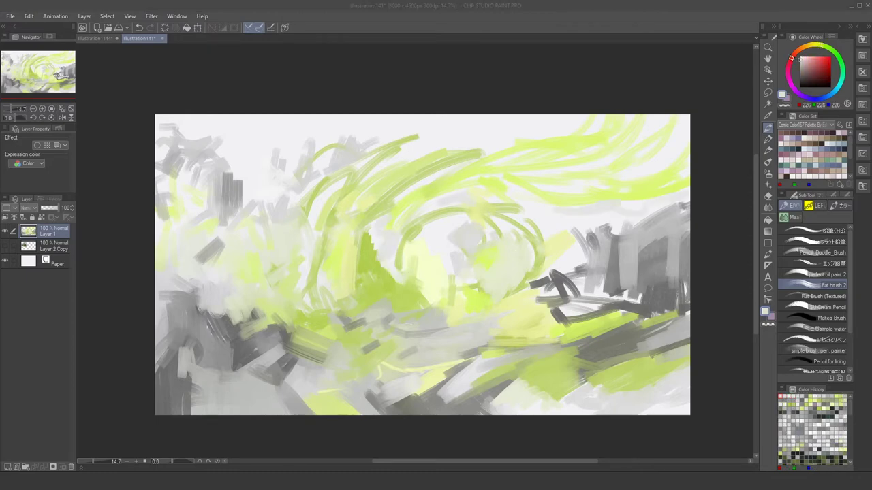
{"action": "left_click", "coordinate": [393, 230], "text": "alt"}
{"action": "left_click_drag", "start_coordinate": [626, 218], "coordinate": [599, 293]}
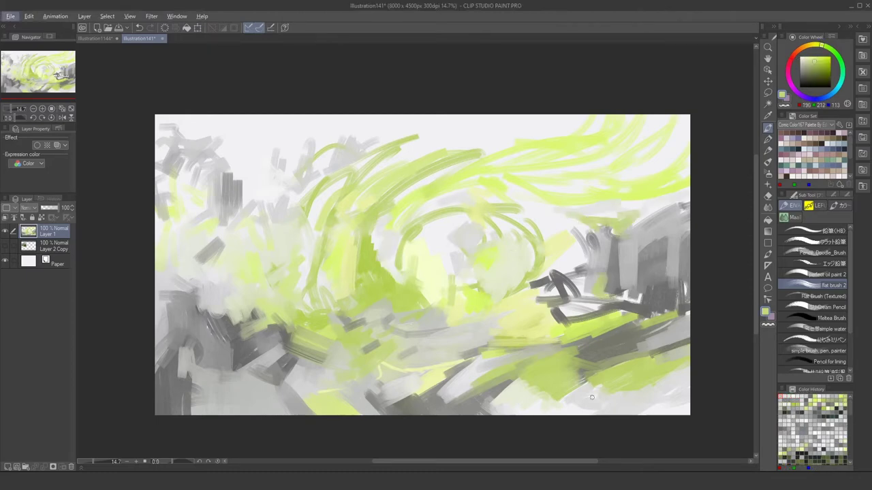
{"action": "left_click", "coordinate": [572, 408], "text": "alt"}
{"action": "left_click_drag", "start_coordinate": [685, 279], "coordinate": [654, 353]}
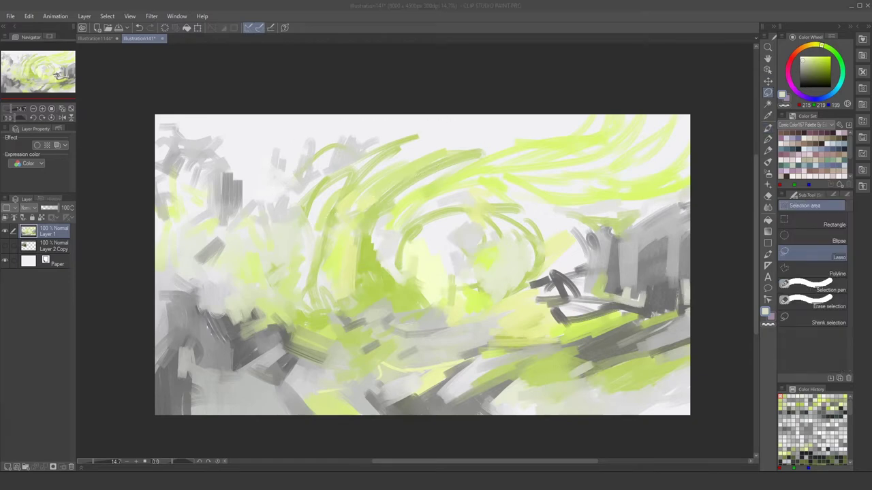
Rework the swirl with pale yellow-green in its base and interior, and extend a green arc around its right side
{"action": "left_click", "coordinate": [435, 231], "text": "alt"}
{"action": "left_click_drag", "start_coordinate": [379, 279], "coordinate": [503, 294]}
{"action": "left_click", "coordinate": [502, 294], "text": "alt"}
{"action": "left_click_drag", "start_coordinate": [491, 238], "coordinate": [382, 231]}
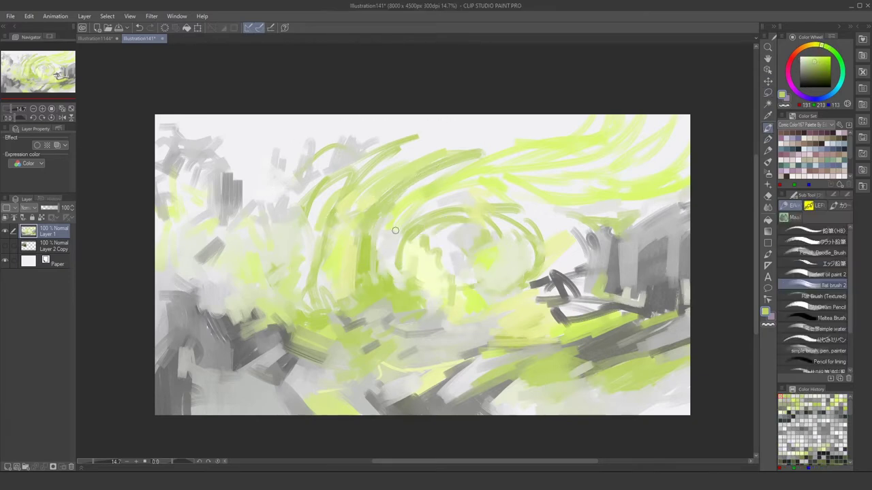
{"action": "left_click_drag", "start_coordinate": [477, 157], "coordinate": [572, 272]}
Paint sampled grey strokes at the top centre, between the upper-right lime streaks and below the swirl
{"action": "left_click", "coordinate": [470, 120], "text": "alt"}
{"action": "left_click_drag", "start_coordinate": [504, 122], "coordinate": [422, 153]}
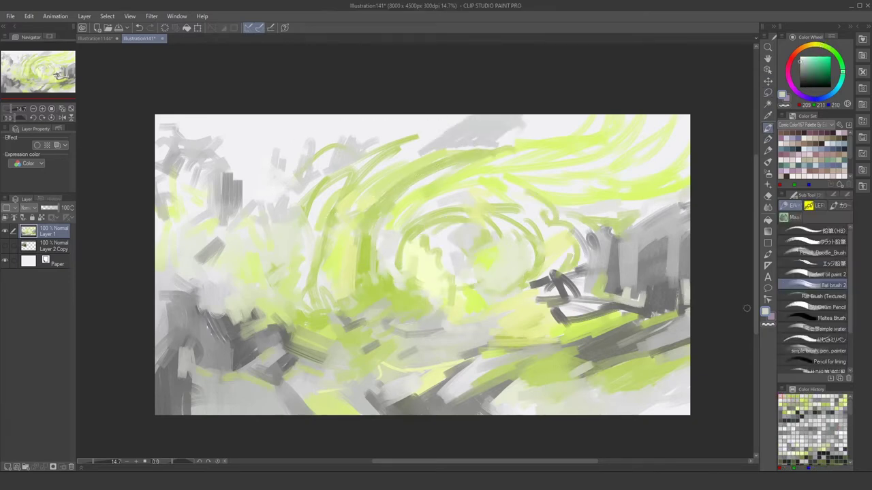
{"action": "left_click_drag", "start_coordinate": [634, 173], "coordinate": [683, 141]}
{"action": "left_click_drag", "start_coordinate": [436, 300], "coordinate": [436, 323]}
{"action": "left_click_drag", "start_coordinate": [451, 169], "coordinate": [420, 183]}
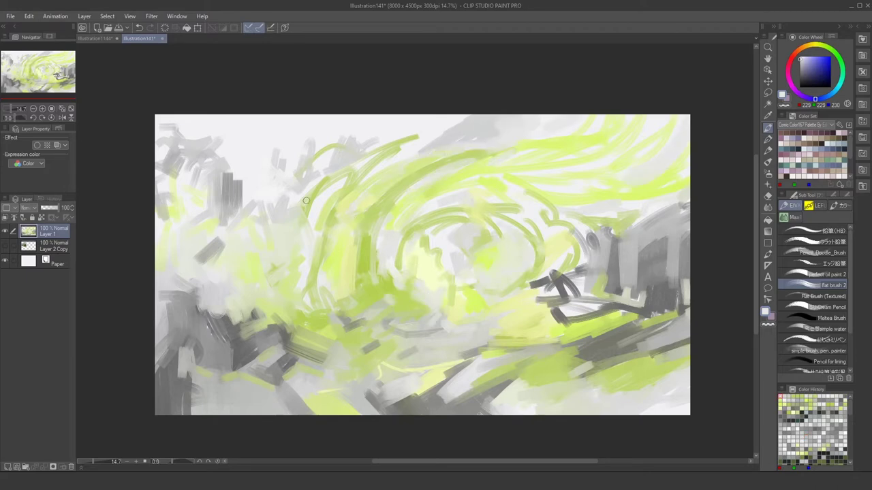
Brush pale grey strokes between the swirl's arcs and over the dark shapes at its right
{"action": "mouse_move", "coordinate": [313, 232]}
{"action": "left_mouse_down"}
{"action": "mouse_move", "coordinate": [355, 170]}
{"action": "mouse_move", "coordinate": [443, 129]}
{"action": "left_mouse_up"}
{"action": "left_click_drag", "start_coordinate": [517, 225], "coordinate": [599, 293]}
{"action": "left_click_drag", "start_coordinate": [552, 309], "coordinate": [613, 333]}
{"action": "left_click_drag", "start_coordinate": [627, 231], "coordinate": [681, 205]}
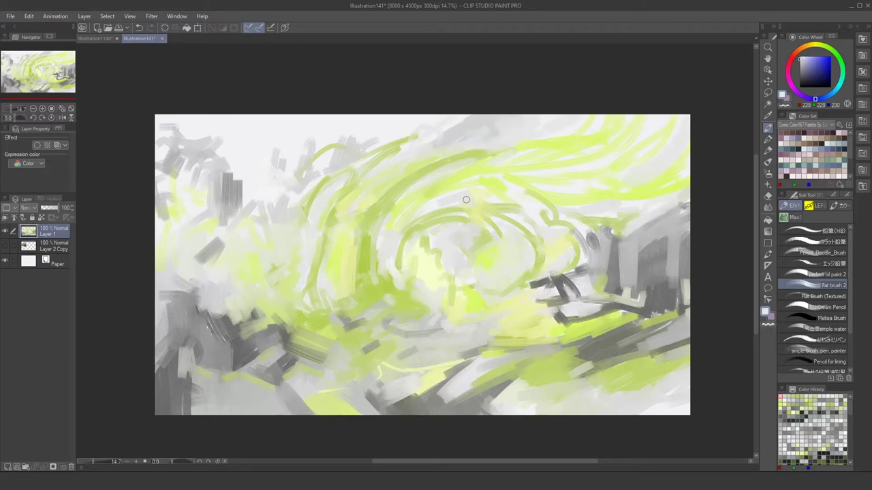
Fill the sky toward the upper-left corner with sweeping light grey strokes and add sampled pale strokes along the bottom
{"action": "left_click_drag", "start_coordinate": [466, 200], "coordinate": [419, 174]}
{"action": "left_click_drag", "start_coordinate": [630, 146], "coordinate": [657, 121]}
{"action": "left_click_drag", "start_coordinate": [435, 156], "coordinate": [160, 119]}
{"action": "left_click", "coordinate": [538, 407], "text": "alt"}
{"action": "mouse_move", "coordinate": [552, 405]}
{"action": "left_mouse_down"}
{"action": "mouse_move", "coordinate": [512, 421]}
{"action": "mouse_move", "coordinate": [443, 406]}
{"action": "left_mouse_up"}
Soften the swirl's base and centre with sampled pale green and grey strokes
{"action": "left_click", "coordinate": [409, 293], "text": "alt"}
{"action": "left_click_drag", "start_coordinate": [358, 269], "coordinate": [446, 321]}
{"action": "left_click_drag", "start_coordinate": [478, 271], "coordinate": [488, 263]}
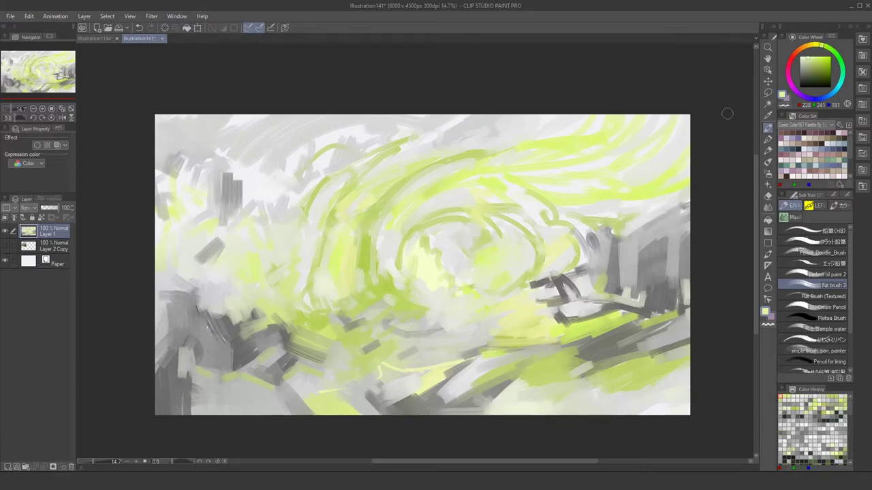
Add bright lime and dark green accents along the edges of the shape in the spiral's centre
{"action": "left_click", "coordinate": [495, 251], "text": "alt"}
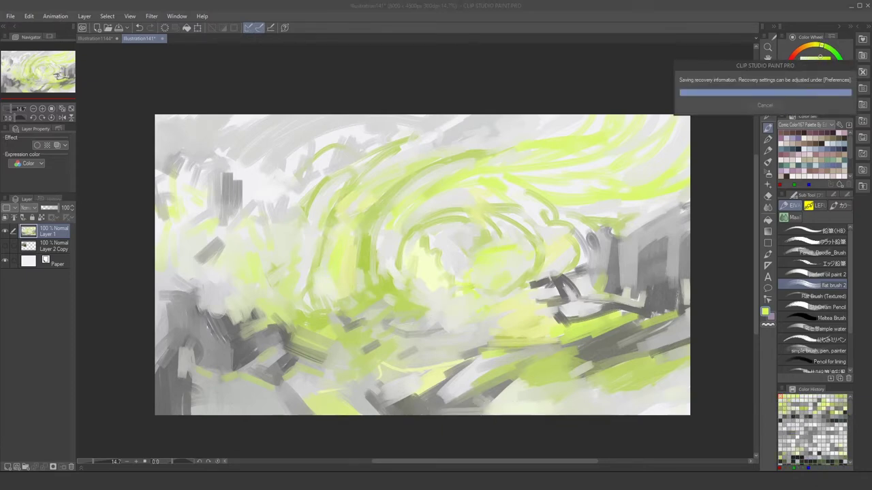
{"action": "key", "text": "alt"}
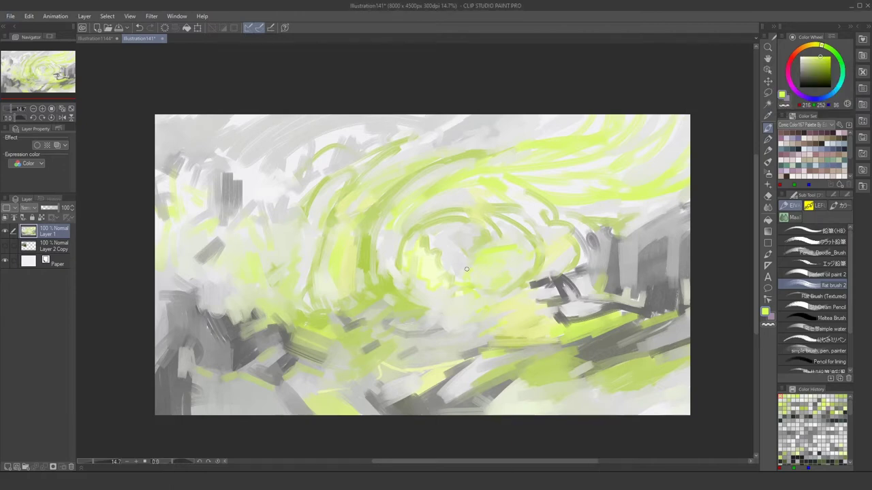
{"action": "mouse_move", "coordinate": [470, 291]}
{"action": "left_mouse_down"}
{"action": "mouse_move", "coordinate": [491, 286]}
{"action": "mouse_move", "coordinate": [458, 271]}
{"action": "mouse_move", "coordinate": [456, 286]}
{"action": "left_mouse_up"}
{"action": "left_click_drag", "start_coordinate": [483, 242], "coordinate": [533, 246]}
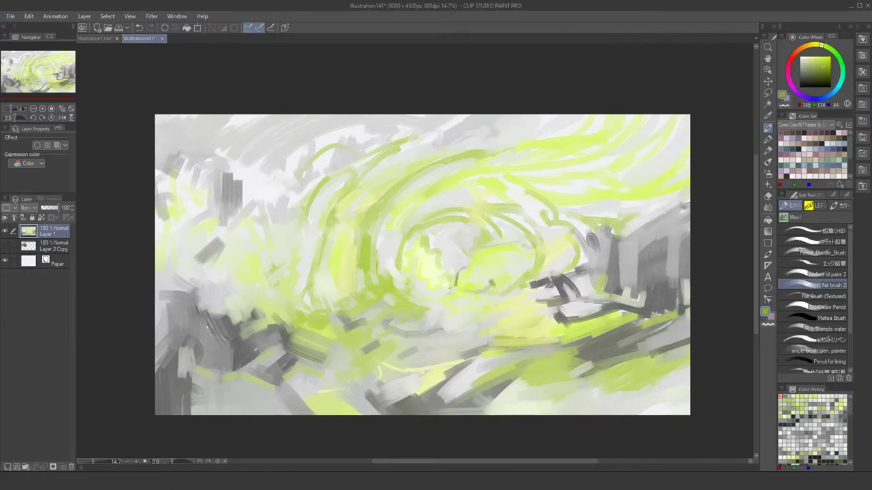
{"action": "left_click_drag", "start_coordinate": [447, 288], "coordinate": [474, 301]}
Blend the spiral's interior and upper-right arcs with sampled pale yellow-green strokes
{"action": "left_click", "coordinate": [422, 265], "text": "alt"}
{"action": "left_click", "coordinate": [422, 277], "text": "alt"}
{"action": "mouse_move", "coordinate": [481, 236]}
{"action": "left_mouse_down"}
{"action": "mouse_move", "coordinate": [504, 212]}
{"action": "mouse_move", "coordinate": [550, 200]}
{"action": "left_mouse_up"}
Break up the dark shape right of the spiral with sampled grey strokes and soften the nearby arcs
{"action": "left_click", "coordinate": [590, 263], "text": "alt"}
{"action": "mouse_move", "coordinate": [579, 268]}
{"action": "left_mouse_down"}
{"action": "mouse_move", "coordinate": [525, 288]}
{"action": "mouse_move", "coordinate": [560, 269]}
{"action": "left_mouse_up"}
{"action": "left_click", "coordinate": [538, 280], "text": "alt"}
{"action": "left_click", "coordinate": [468, 214], "text": "alt"}
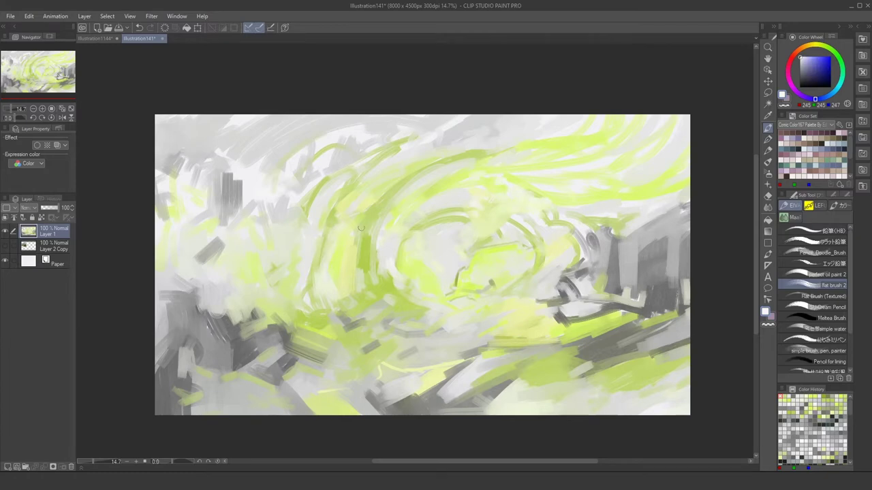
Reinforce the upper-right lime streaks and paint sampled strokes along the top of the right-hand block
{"action": "left_click", "coordinate": [626, 158], "text": "alt"}
{"action": "left_click", "coordinate": [592, 225], "text": "alt"}
{"action": "mouse_move", "coordinate": [566, 218]}
{"action": "left_mouse_down"}
{"action": "mouse_move", "coordinate": [602, 225]}
{"action": "mouse_move", "coordinate": [658, 207]}
{"action": "left_mouse_up"}
Refine the right-hand block and the area at its base with sampled grey strokes
{"action": "left_click", "coordinate": [633, 258], "text": "alt"}
{"action": "left_click", "coordinate": [647, 272], "text": "alt"}
{"action": "left_click_drag", "start_coordinate": [634, 299], "coordinate": [687, 320]}
{"action": "left_click", "coordinate": [674, 296], "text": "alt"}
Refine the left curve and interior of the swirl with sampled green and pale dabs
{"action": "left_click", "coordinate": [396, 270], "text": "alt"}
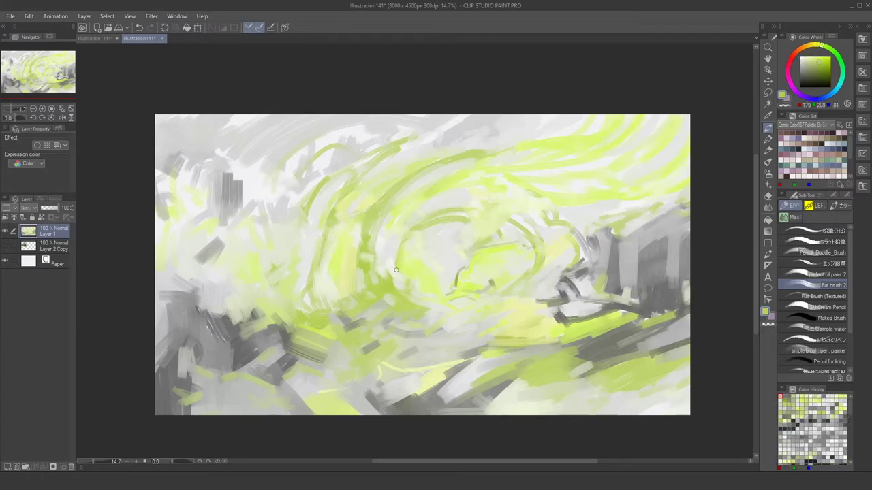
{"action": "left_click", "coordinate": [517, 188], "text": "alt"}
{"action": "left_click_drag", "start_coordinate": [429, 273], "coordinate": [477, 232]}
{"action": "left_click", "coordinate": [477, 232], "text": "alt"}
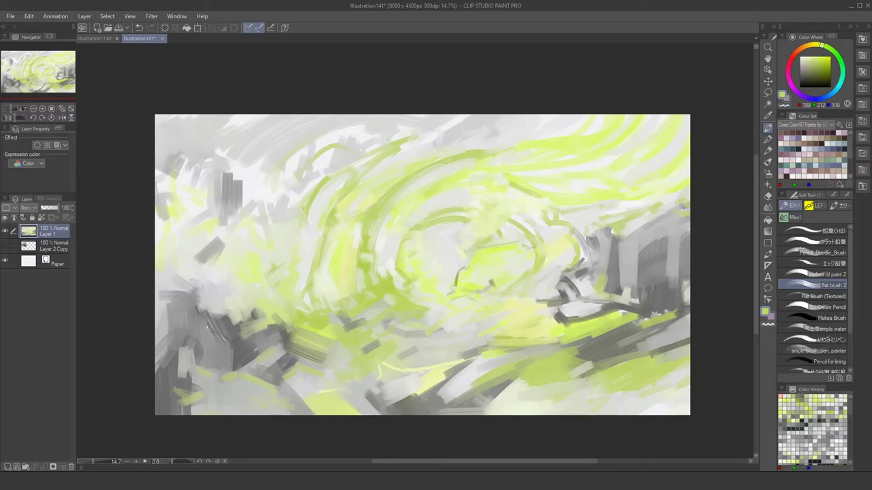
{"action": "left_click_drag", "start_coordinate": [357, 231], "coordinate": [357, 286]}
{"action": "left_click", "coordinate": [368, 245], "text": "alt"}
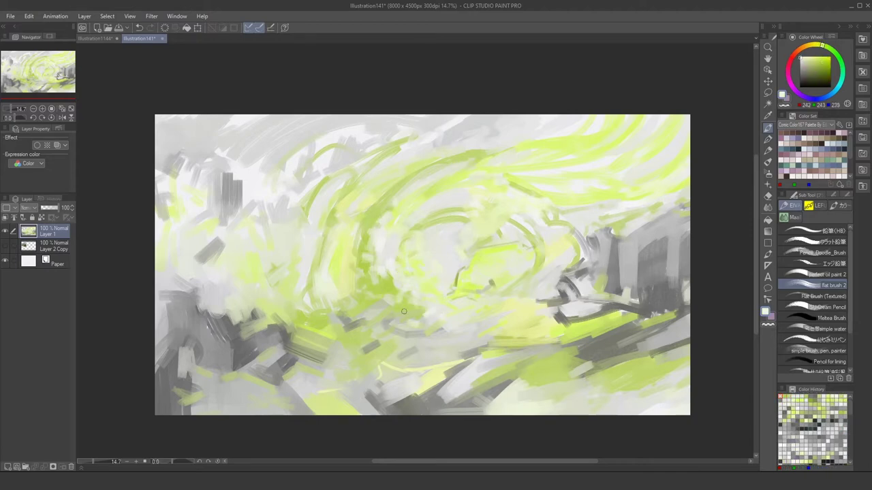
Add sampled dark grey strokes below the right-hand block, beside the spiral and on the block's face
{"action": "left_click", "coordinate": [653, 326], "text": "alt"}
{"action": "left_click_drag", "start_coordinate": [613, 315], "coordinate": [674, 341]}
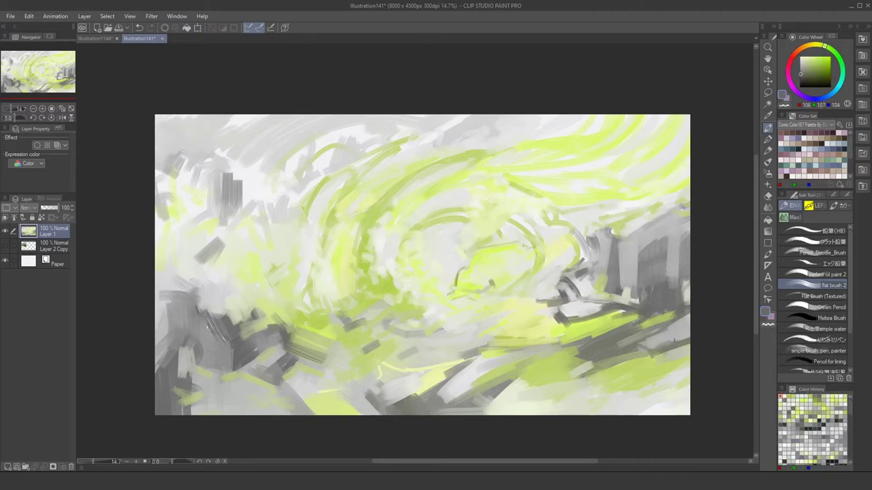
{"action": "left_click", "coordinate": [581, 285], "text": "alt"}
{"action": "left_click_drag", "start_coordinate": [544, 296], "coordinate": [579, 273]}
{"action": "left_click_drag", "start_coordinate": [640, 249], "coordinate": [674, 232]}
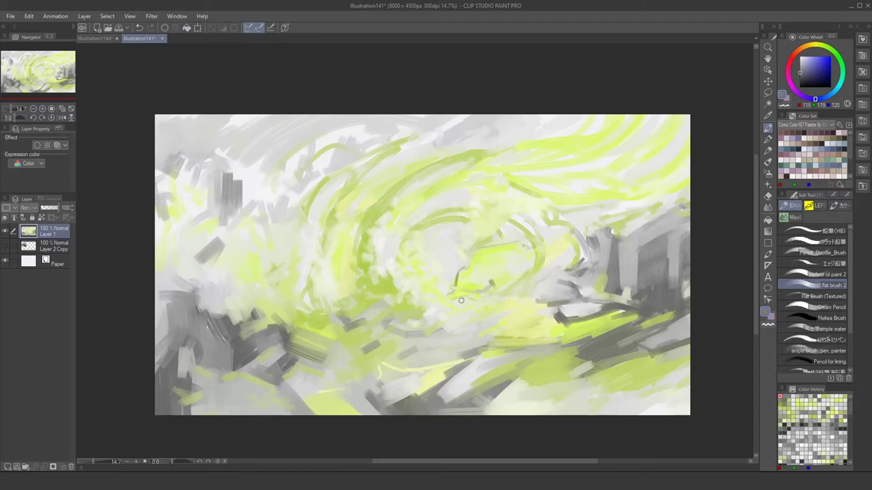
Dab sampled yellow-green foliage along the top of the left dark rock mass
{"action": "left_click", "coordinate": [299, 395], "text": "alt"}
{"action": "left_click", "coordinate": [285, 329], "text": "alt"}
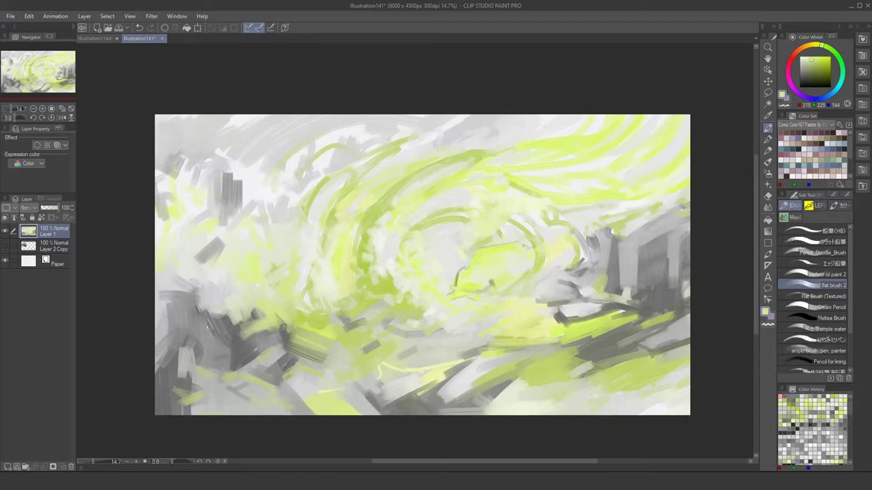
{"action": "left_click_drag", "start_coordinate": [221, 324], "coordinate": [165, 318]}
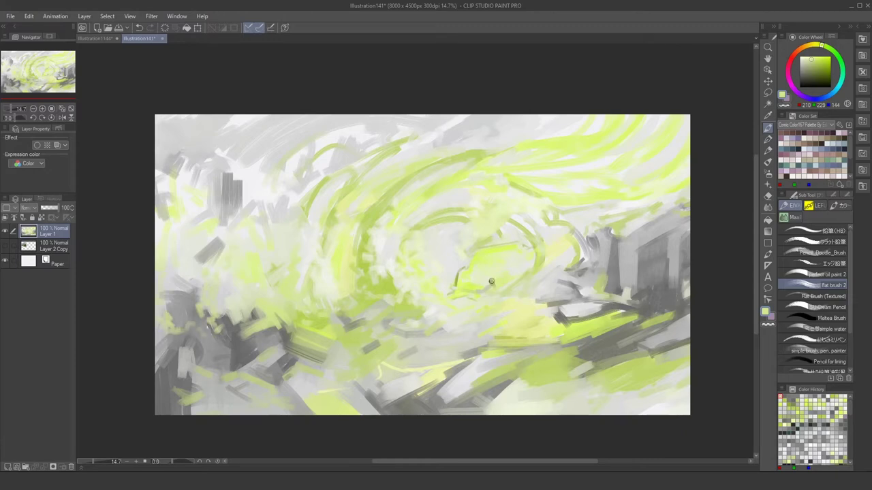
Add sampled lime streaks across the top centre of the sky and grey strokes in the central and lower-right foreground
{"action": "left_click", "coordinate": [493, 282], "text": "alt"}
{"action": "left_click", "coordinate": [614, 181], "text": "alt"}
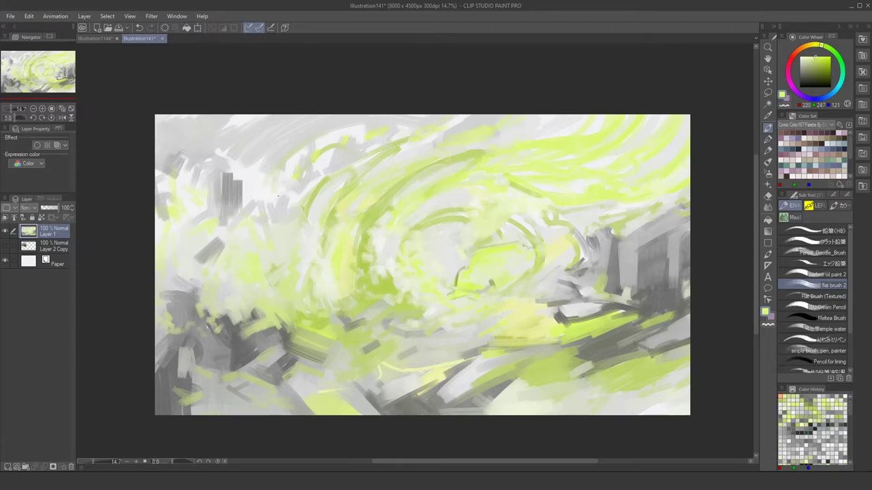
{"action": "left_click", "coordinate": [564, 396], "text": "alt"}
{"action": "left_click", "coordinate": [667, 373], "text": "alt"}
{"action": "left_click", "coordinate": [479, 330], "text": "alt"}
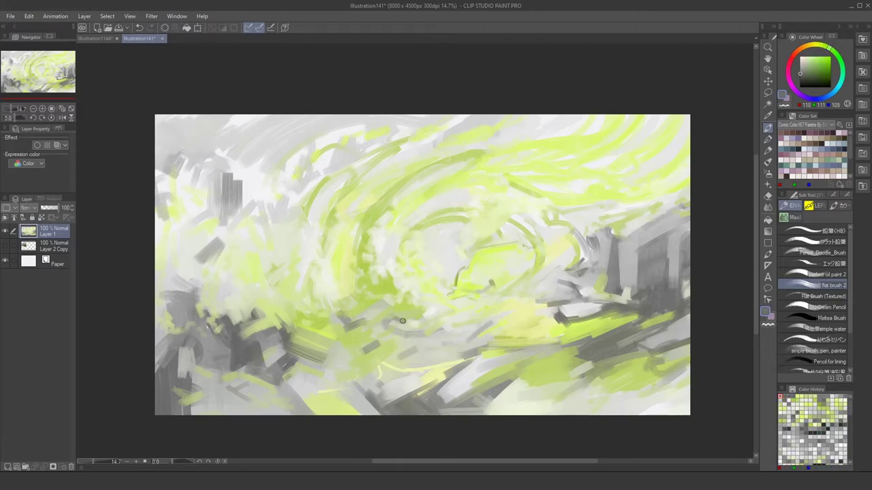
Brush sampled light and mid grey strokes across the upper-left sky and around the grey column
{"action": "left_click", "coordinate": [245, 170], "text": "alt"}
{"action": "left_click_drag", "start_coordinate": [259, 197], "coordinate": [238, 120]}
{"action": "left_click_drag", "start_coordinate": [320, 146], "coordinate": [341, 133]}
{"action": "left_click_drag", "start_coordinate": [286, 164], "coordinate": [330, 157]}
{"action": "left_click_drag", "start_coordinate": [450, 129], "coordinate": [475, 109]}
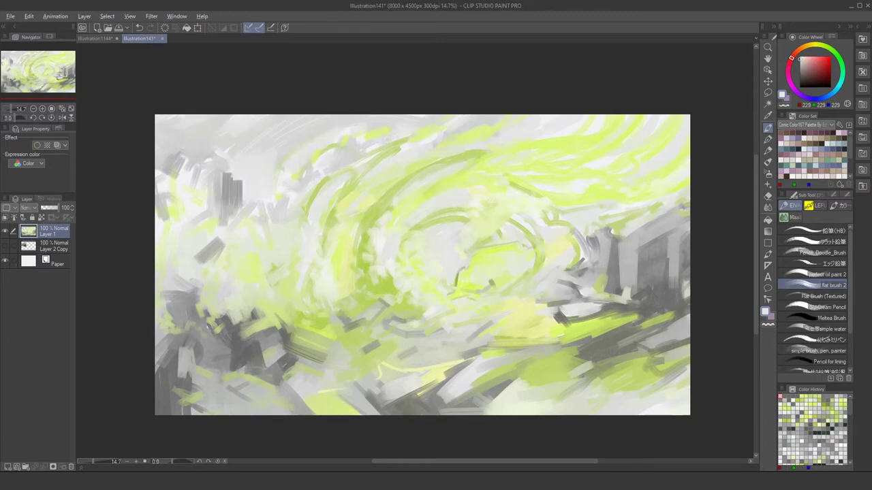
{"action": "left_click", "coordinate": [286, 170], "text": "alt"}
{"action": "left_click_drag", "start_coordinate": [341, 128], "coordinate": [297, 152]}
{"action": "left_click_drag", "start_coordinate": [245, 158], "coordinate": [271, 131]}
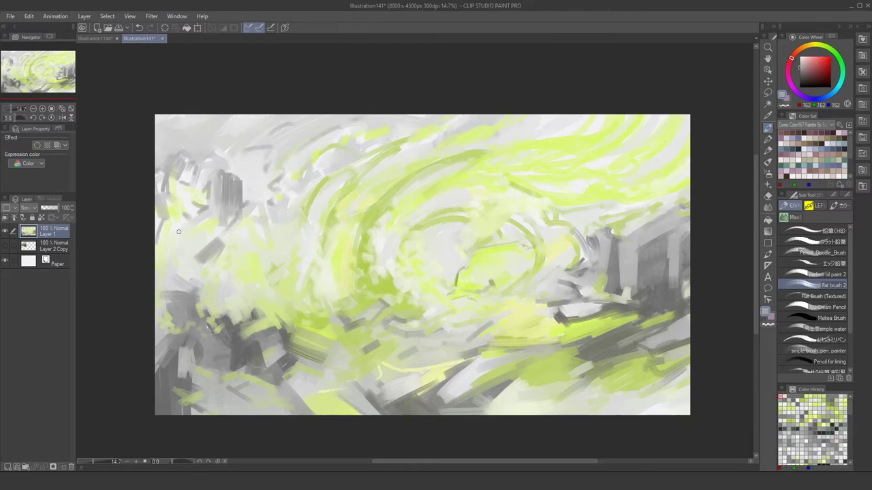
Weave sampled grey streaks between the lime bands of the upper-right sky
{"action": "left_click_drag", "start_coordinate": [689, 122], "coordinate": [660, 156]}
{"action": "left_click_drag", "start_coordinate": [689, 160], "coordinate": [652, 183]}
{"action": "left_click_drag", "start_coordinate": [684, 121], "coordinate": [621, 170]}
{"action": "left_click_drag", "start_coordinate": [647, 170], "coordinate": [606, 181]}
{"action": "left_click_drag", "start_coordinate": [606, 158], "coordinate": [553, 186]}
Rework the spiral's centre and the ground below it with sampled grey, green and pale strokes
{"action": "left_click", "coordinate": [531, 126], "text": "alt"}
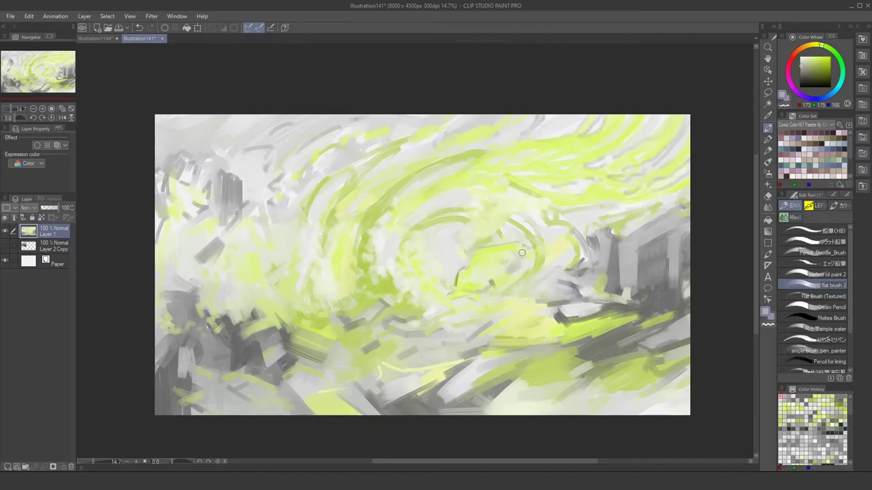
{"action": "left_click_drag", "start_coordinate": [531, 272], "coordinate": [508, 262]}
{"action": "left_click", "coordinate": [442, 279], "text": "alt"}
{"action": "mouse_move", "coordinate": [423, 320]}
{"action": "left_mouse_down"}
{"action": "mouse_move", "coordinate": [476, 327]}
{"action": "mouse_move", "coordinate": [508, 310]}
{"action": "left_mouse_up"}
{"action": "left_click_drag", "start_coordinate": [565, 371], "coordinate": [506, 385]}
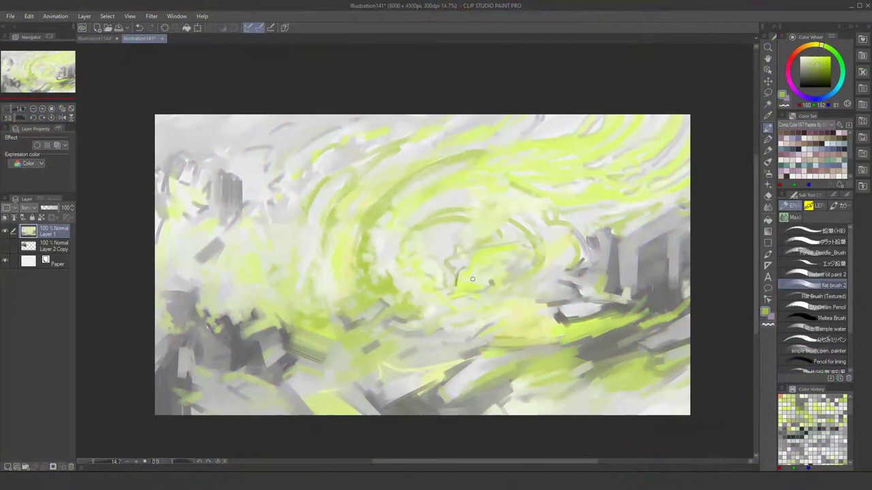
{"action": "left_click", "coordinate": [472, 280], "text": "alt"}
{"action": "left_click_drag", "start_coordinate": [470, 273], "coordinate": [462, 286]}
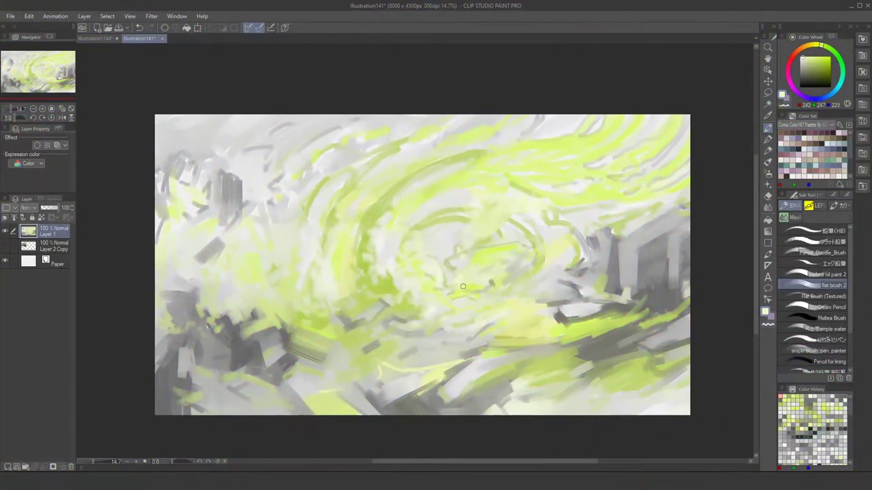
{"action": "left_click_drag", "start_coordinate": [464, 215], "coordinate": [437, 228]}
Lay sampled lime strokes across the lower-left and lower-right foreground
{"action": "left_click", "coordinate": [327, 409], "text": "alt"}
{"action": "mouse_move", "coordinate": [276, 401]}
{"action": "left_mouse_down"}
{"action": "mouse_move", "coordinate": [221, 403]}
{"action": "mouse_move", "coordinate": [201, 380]}
{"action": "left_mouse_up"}
{"action": "left_click_drag", "start_coordinate": [674, 320], "coordinate": [585, 339]}
{"action": "left_click", "coordinate": [545, 137], "text": "alt"}
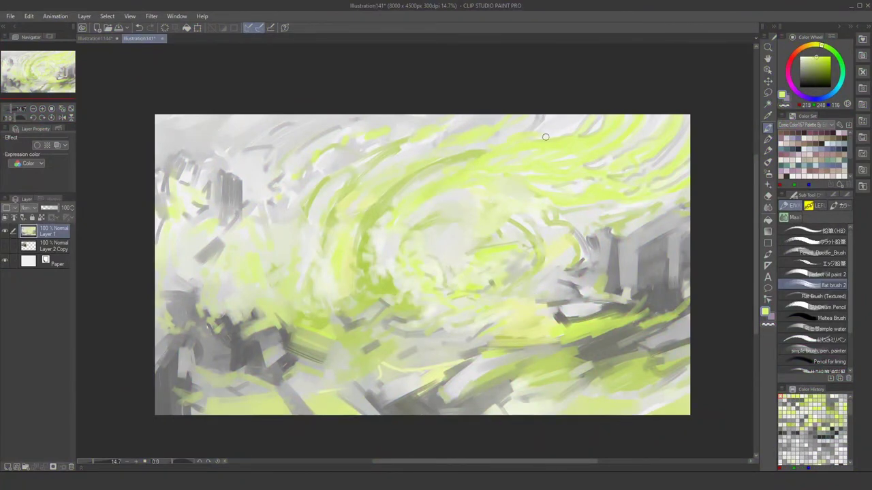
Dab sampled pale and yellow-green colours along the swirl's lower edge and the central foreground
{"action": "left_click", "coordinate": [450, 313], "text": "alt"}
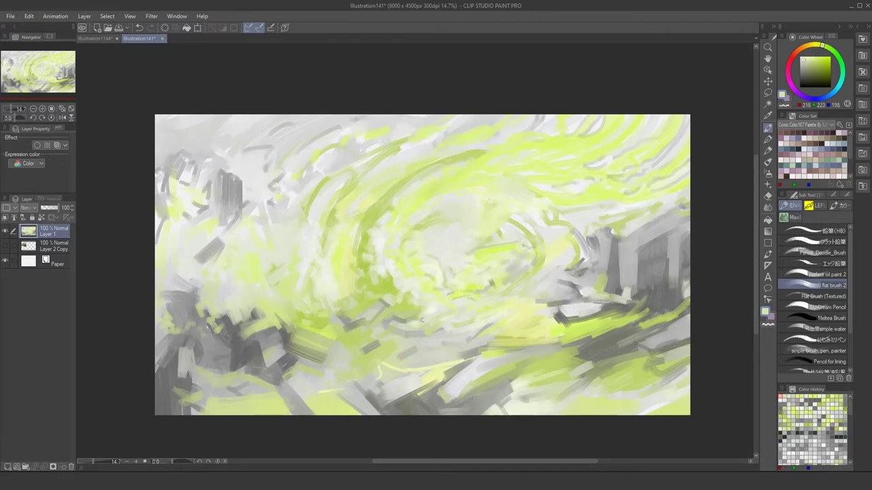
{"action": "left_click", "coordinate": [411, 291], "text": "alt"}
{"action": "left_click", "coordinate": [422, 315], "text": "alt"}
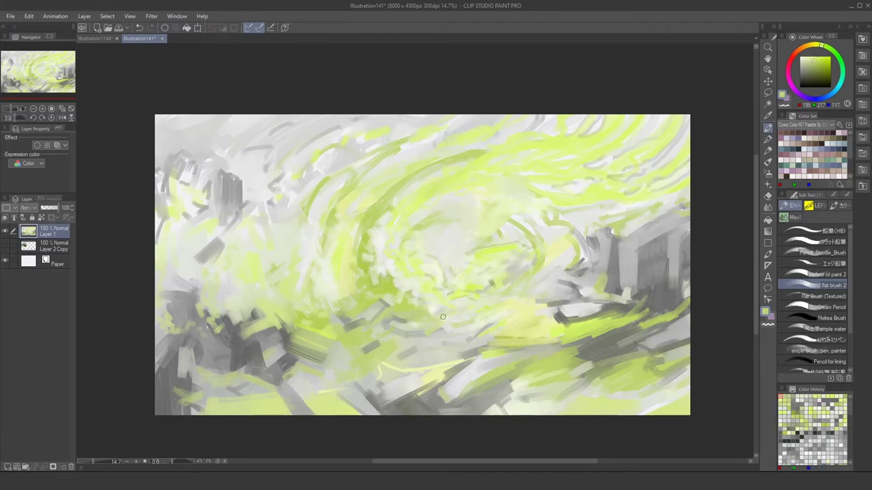
{"action": "left_click", "coordinate": [431, 304], "text": "alt"}
{"action": "left_click_drag", "start_coordinate": [381, 369], "coordinate": [408, 365]}
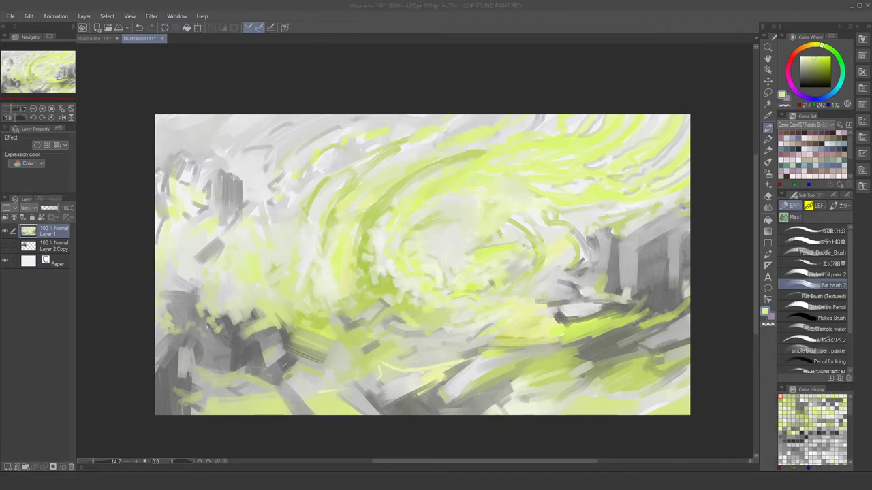
Add sampled grey contour strokes above the spiral and in the upper-right sky, plus lime dabs at the swirl's lower left
{"action": "left_click", "coordinate": [533, 217], "text": "alt"}
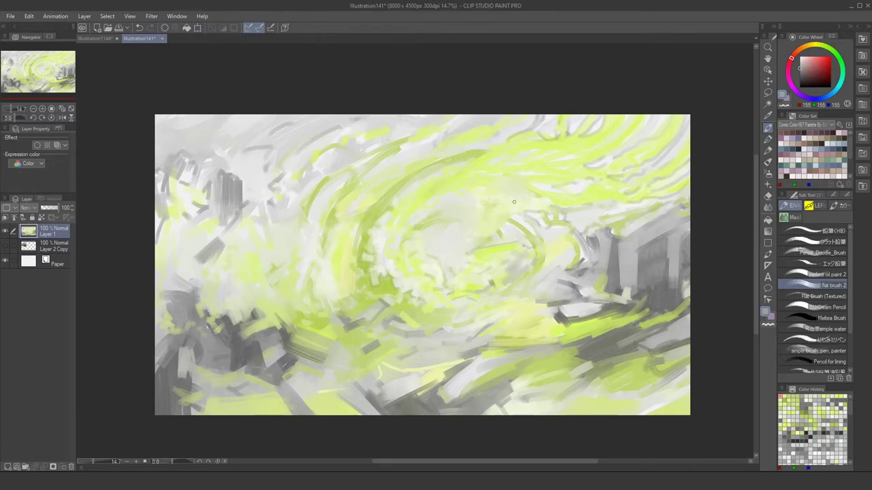
{"action": "left_click_drag", "start_coordinate": [514, 201], "coordinate": [517, 198]}
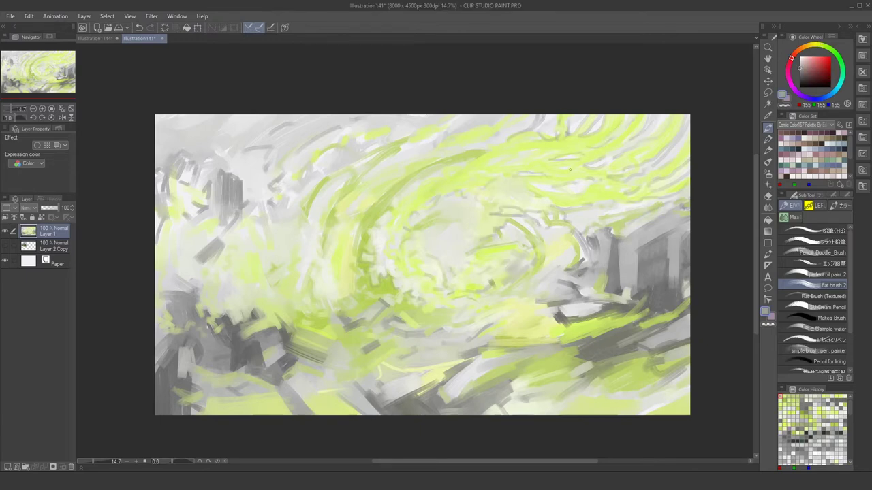
{"action": "left_click", "coordinate": [352, 279], "text": "alt"}
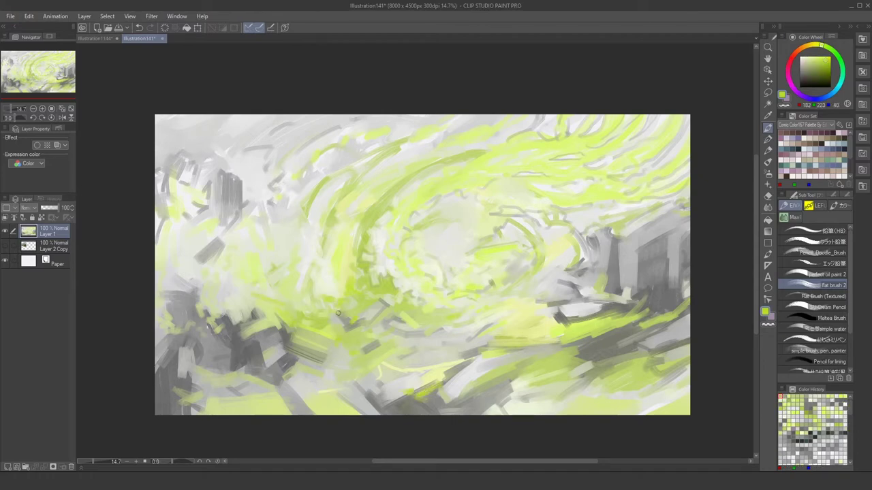
Repaint the right-hand rock block's face and the foreground below it with sampled grey strokes
{"action": "left_click", "coordinate": [640, 239], "text": "alt"}
{"action": "left_click_drag", "start_coordinate": [640, 240], "coordinate": [654, 272]}
{"action": "left_click", "coordinate": [603, 256], "text": "alt"}
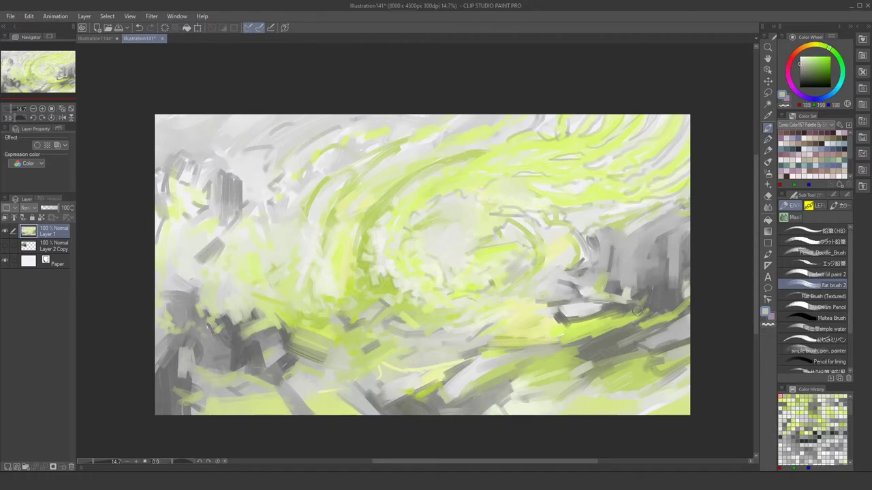
{"action": "mouse_move", "coordinate": [688, 324]}
{"action": "left_mouse_down"}
{"action": "mouse_move", "coordinate": [653, 331]}
{"action": "mouse_move", "coordinate": [664, 339]}
{"action": "left_mouse_up"}
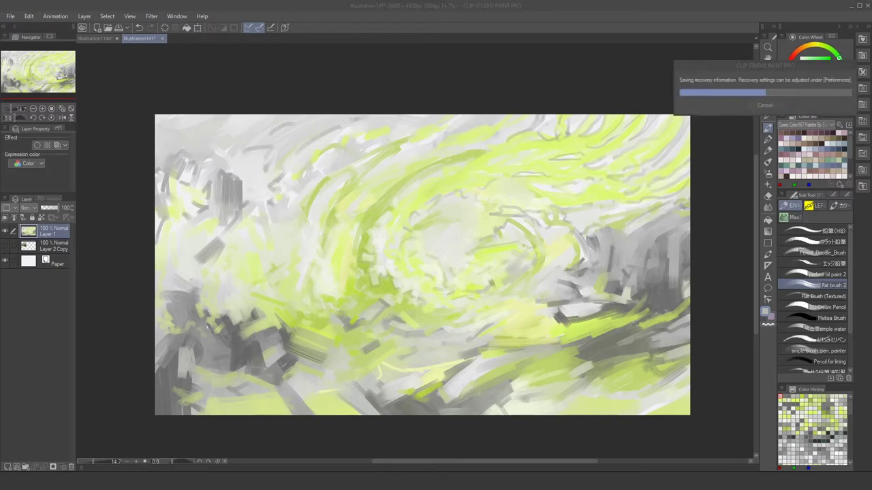
Extend the left rock mass upward with sampled dark grey strokes
{"action": "left_click", "coordinate": [241, 393], "text": "alt"}
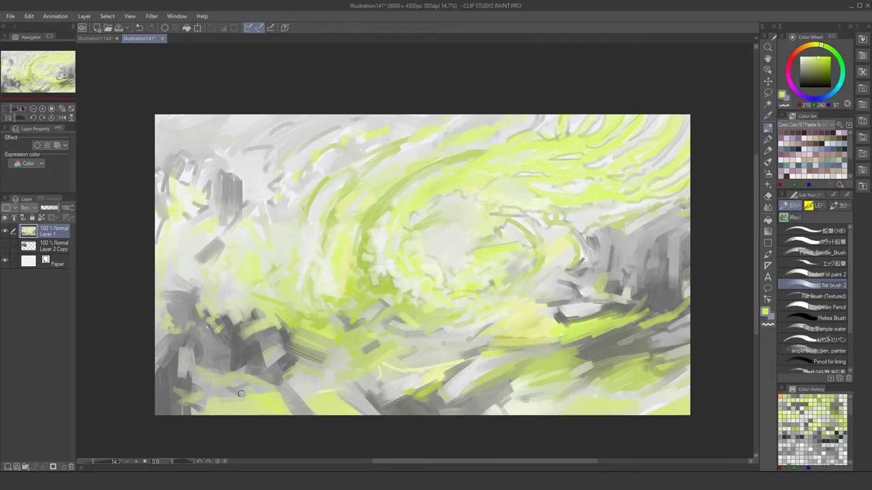
{"action": "left_click", "coordinate": [201, 293], "text": "alt"}
{"action": "left_click_drag", "start_coordinate": [199, 294], "coordinate": [196, 271]}
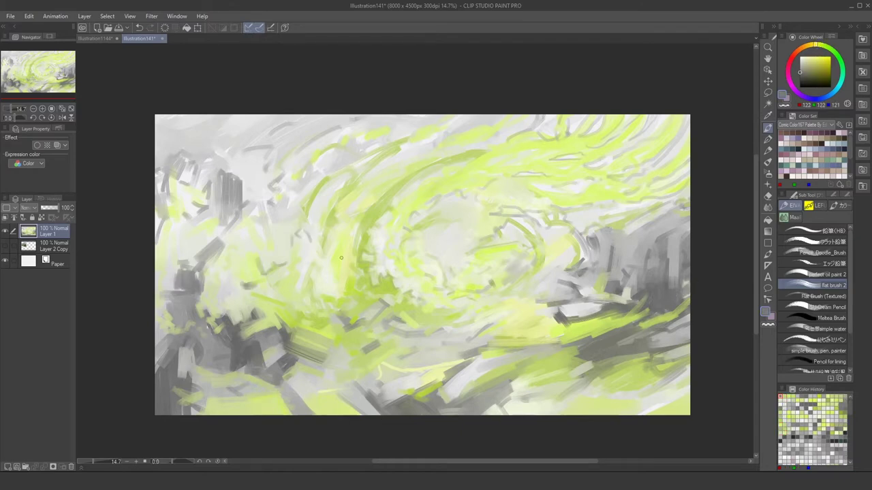
Paint a sampled bright lime patch at the centre of the spiral
{"action": "scroll", "coordinate": [331, 268], "scroll_direction": "down", "scroll_amount": 2}
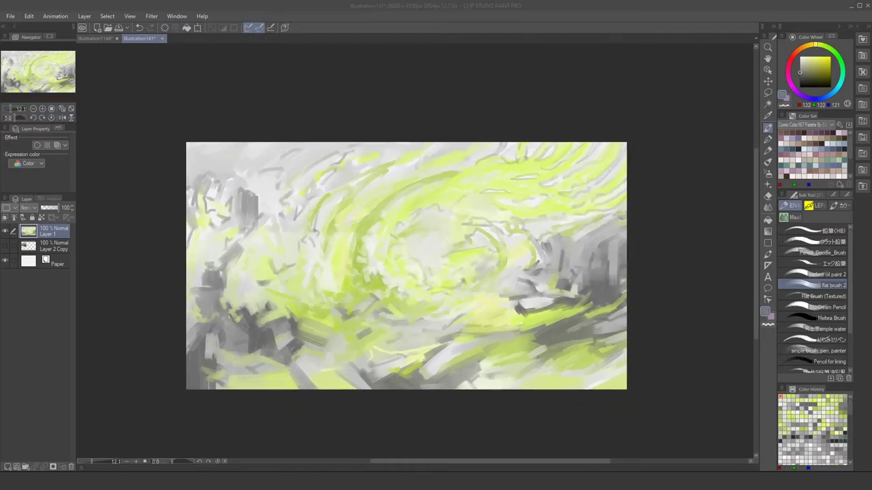
{"action": "left_click", "coordinate": [441, 266], "text": "alt"}
{"action": "left_click_drag", "start_coordinate": [440, 251], "coordinate": [445, 275]}
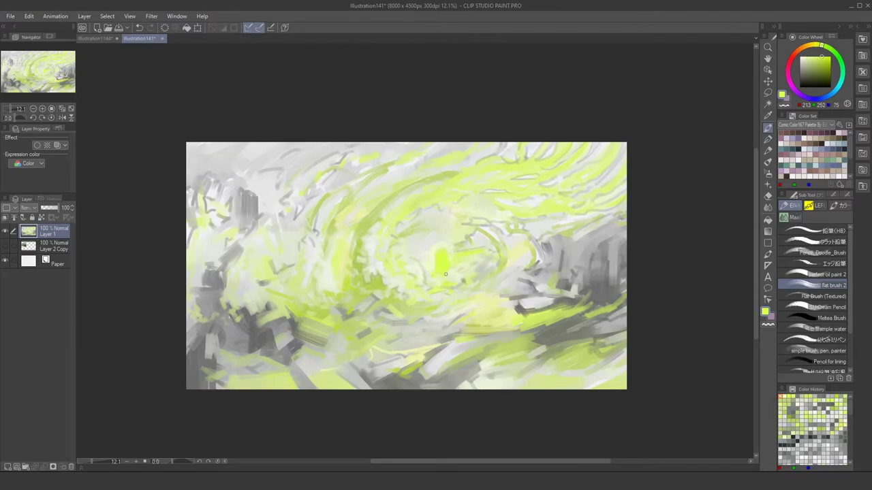
{"action": "scroll", "coordinate": [404, 267], "scroll_direction": "up", "scroll_amount": 2}
Break up the spiral's lime core with sampled grey and green dabs and surround it with a pale ring
{"action": "left_click", "coordinate": [477, 242], "text": "alt"}
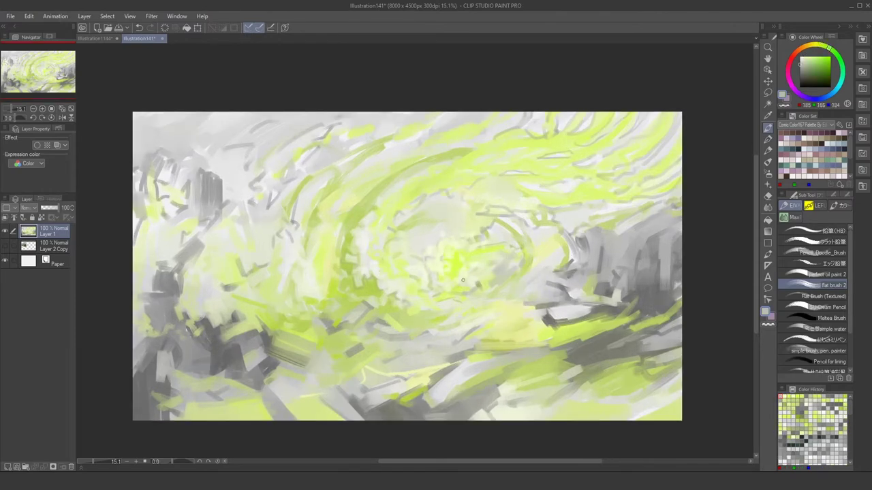
{"action": "left_click", "coordinate": [511, 248], "text": "alt"}
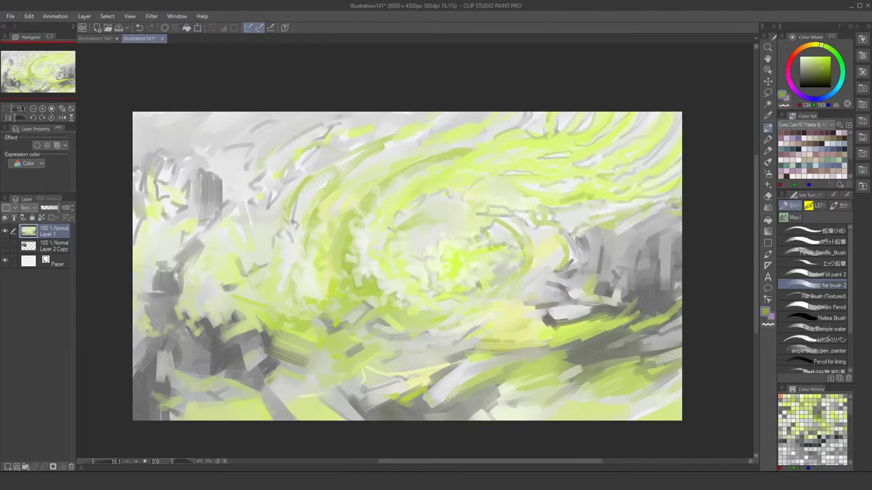
{"action": "left_click", "coordinate": [432, 265], "text": "alt"}
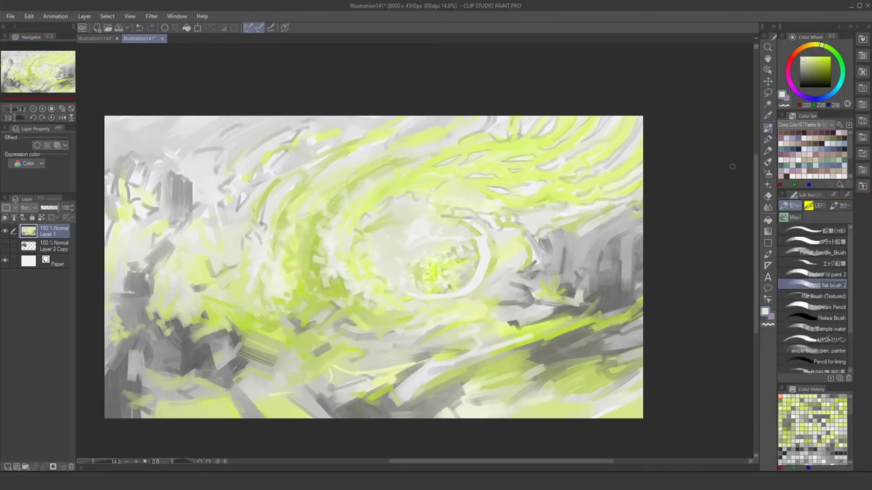
{"action": "left_click_drag", "start_coordinate": [469, 242], "coordinate": [481, 281]}
Refine the spiral's core with sampled lime, green and pale dabs, and touch up the grey curl beside the right-hand block
{"action": "left_click", "coordinate": [425, 283], "text": "alt"}
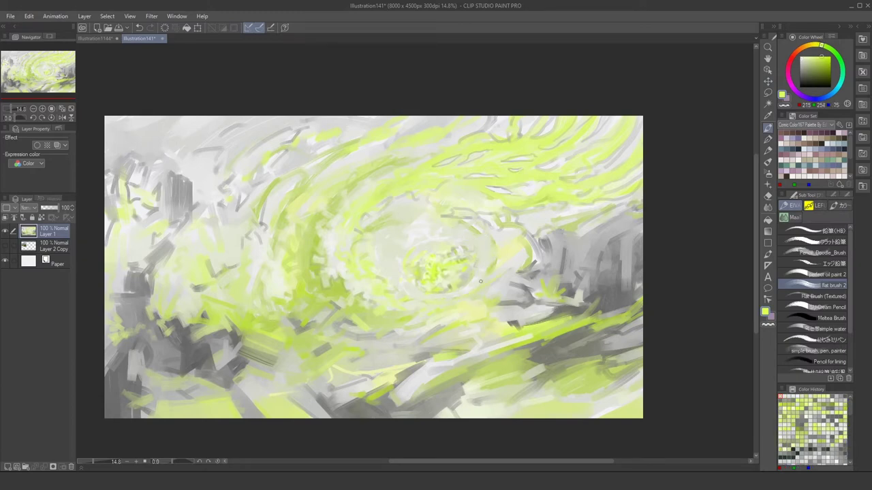
{"action": "left_click", "coordinate": [455, 274], "text": "alt"}
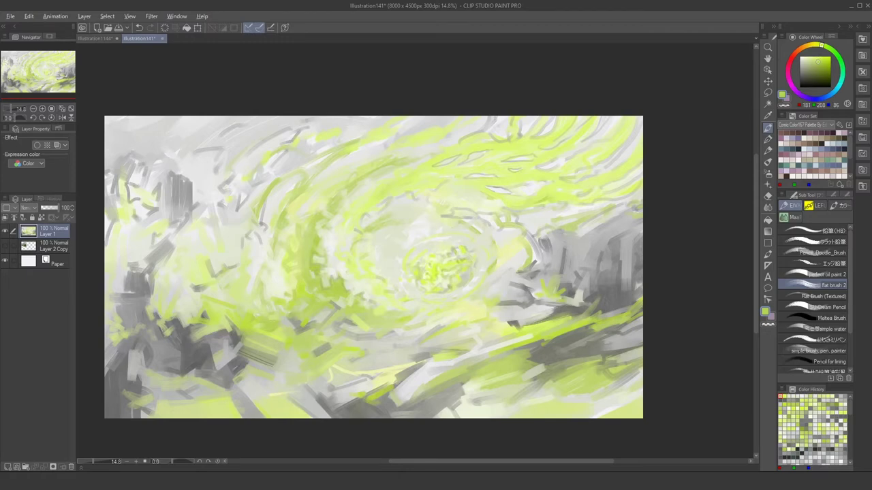
{"action": "left_click", "coordinate": [461, 251], "text": "alt"}
{"action": "left_click", "coordinate": [440, 294], "text": "alt"}
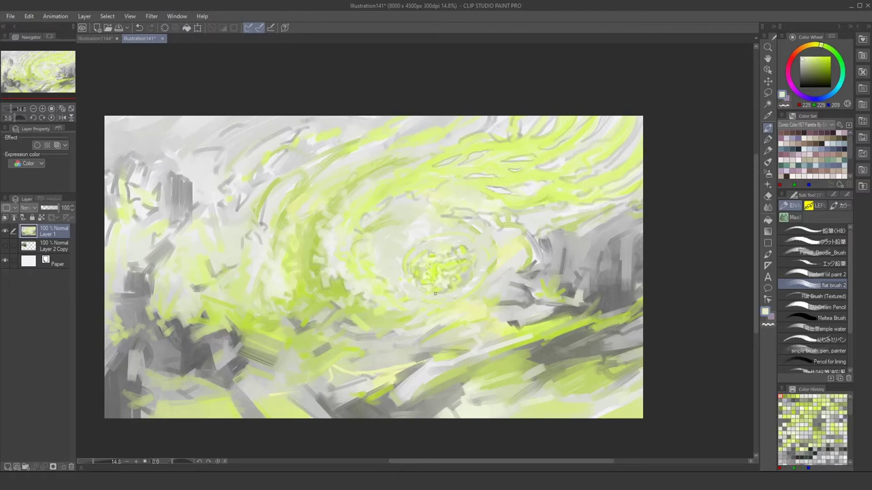
{"action": "left_click", "coordinate": [421, 293], "text": "alt"}
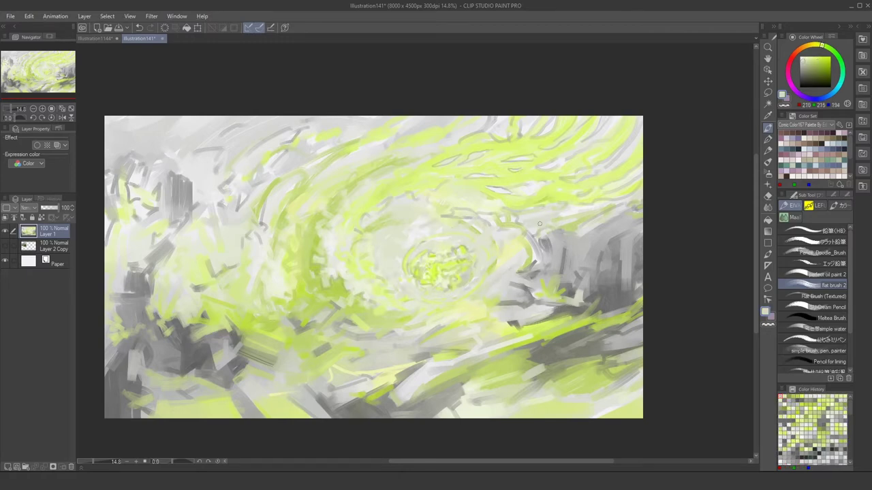
{"action": "left_click", "coordinate": [530, 252], "text": "alt"}
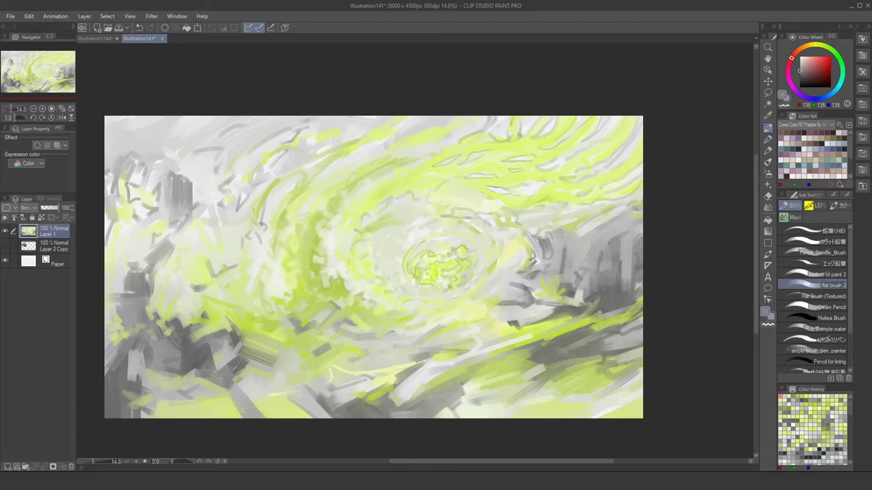
Reshape the lower-left rock mass with sampled dark, mid and light grey strokes
{"action": "left_click", "coordinate": [219, 354], "text": "alt"}
{"action": "left_click_drag", "start_coordinate": [204, 344], "coordinate": [136, 385]}
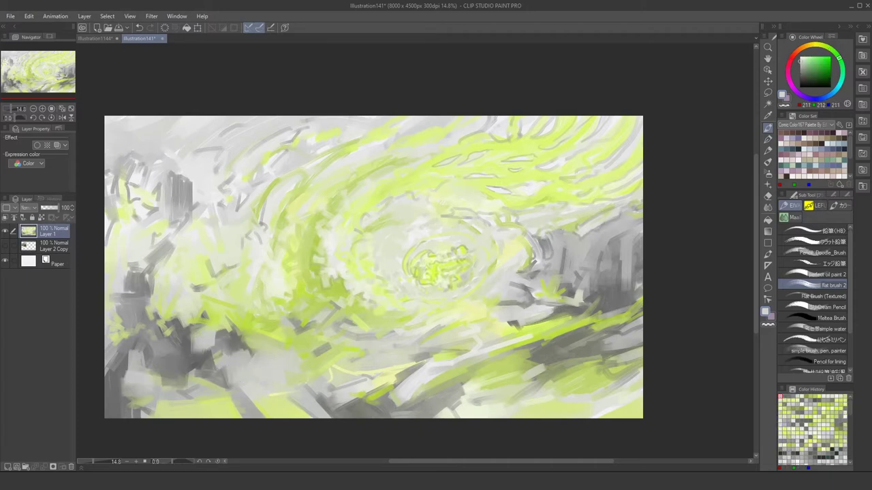
{"action": "left_click", "coordinate": [137, 350], "text": "alt"}
{"action": "left_click", "coordinate": [230, 356], "text": "alt"}
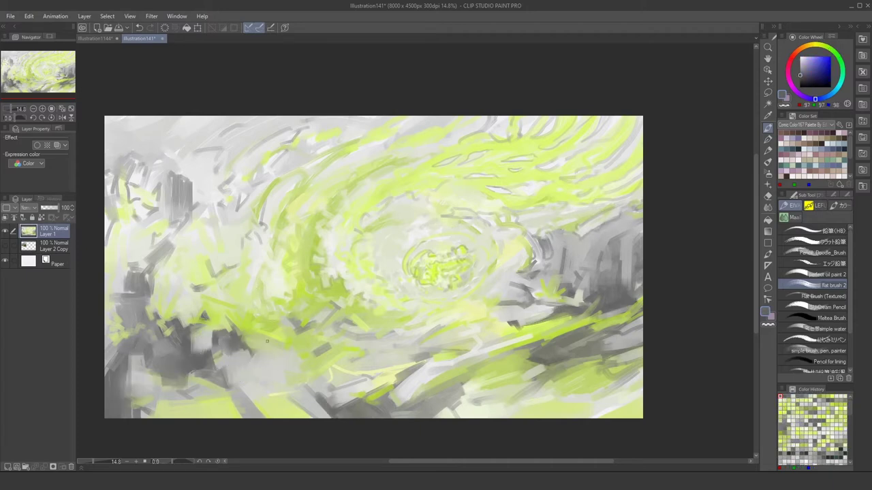
{"action": "left_click", "coordinate": [225, 358], "text": "alt"}
{"action": "left_click_drag", "start_coordinate": [186, 347], "coordinate": [107, 391]}
{"action": "left_click", "coordinate": [136, 361], "text": "alt"}
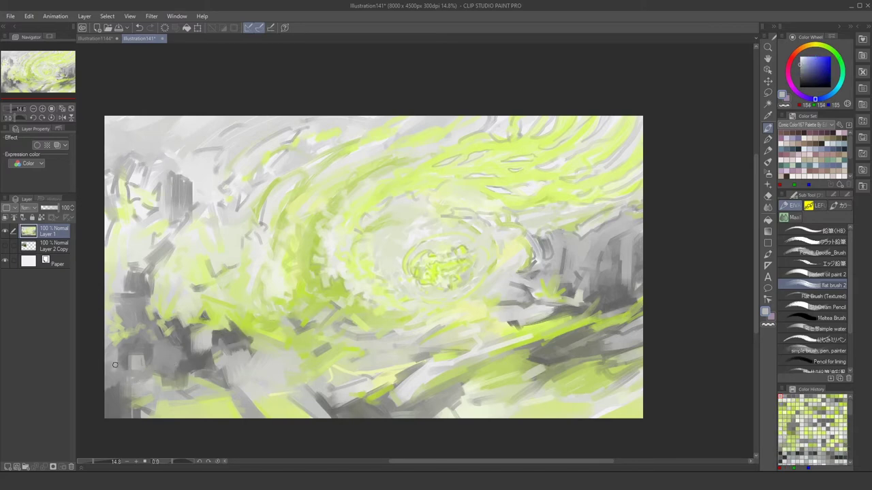
{"action": "left_click_drag", "start_coordinate": [120, 350], "coordinate": [110, 398]}
Add sampled lime grass strokes at the base of the right-hand block and green accents around the swirl
{"action": "left_click", "coordinate": [234, 328], "text": "alt"}
{"action": "left_click_drag", "start_coordinate": [626, 290], "coordinate": [617, 314]}
{"action": "left_click", "coordinate": [385, 340], "text": "alt"}
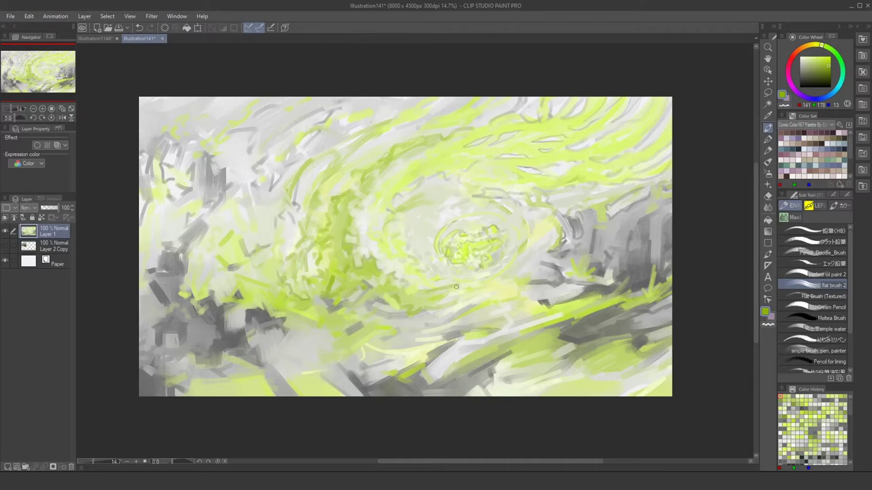
Brush sampled lime strokes beside the left rock mass and across the lower-right foreground
{"action": "left_click", "coordinate": [253, 280], "text": "alt"}
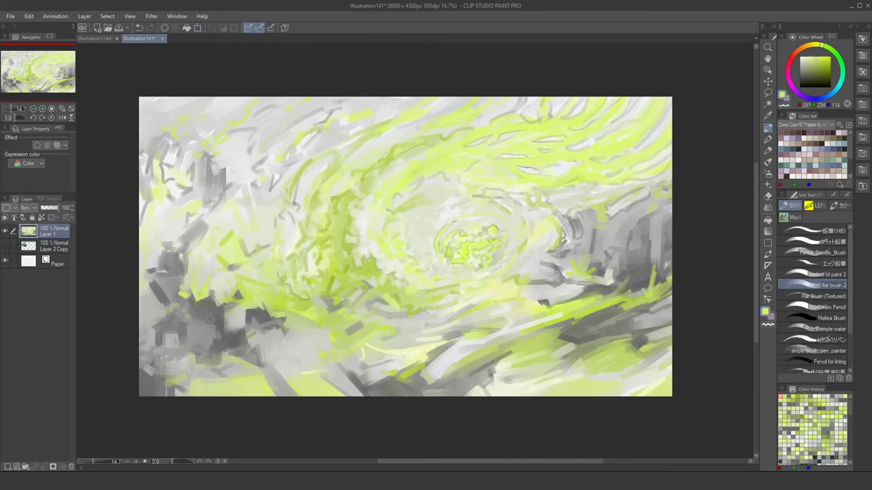
{"action": "left_click_drag", "start_coordinate": [167, 245], "coordinate": [198, 222]}
{"action": "left_click_drag", "start_coordinate": [508, 382], "coordinate": [598, 365]}
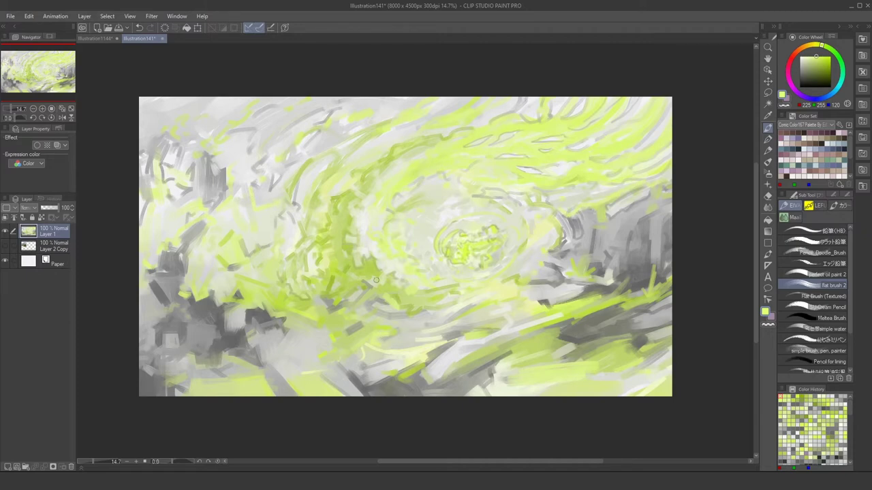
Deepen the swirl's base with sampled green and cover the left edge of the rock mass with green and grey strokes
{"action": "left_click", "coordinate": [355, 292], "text": "alt"}
{"action": "left_click", "coordinate": [317, 328], "text": "alt"}
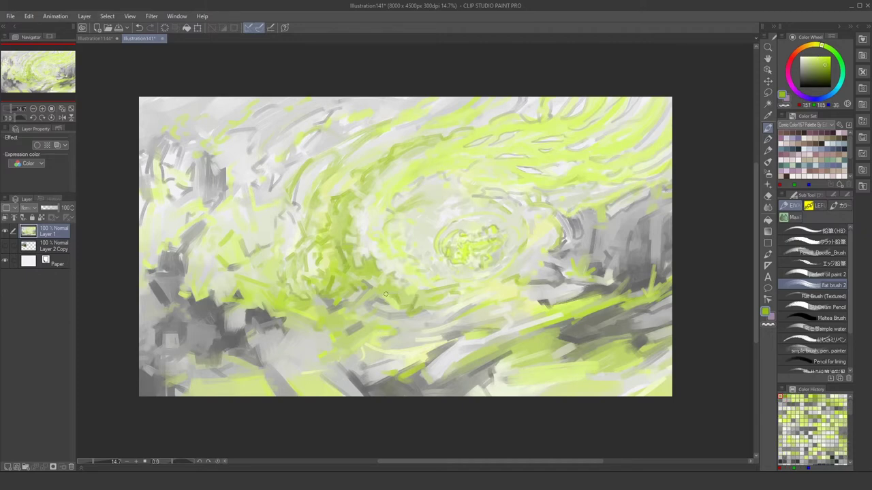
{"action": "mouse_move", "coordinate": [162, 364]}
{"action": "left_mouse_down"}
{"action": "mouse_move", "coordinate": [152, 335]}
{"action": "mouse_move", "coordinate": [199, 287]}
{"action": "mouse_move", "coordinate": [191, 275]}
{"action": "left_mouse_up"}
{"action": "left_click", "coordinate": [212, 318], "text": "alt"}
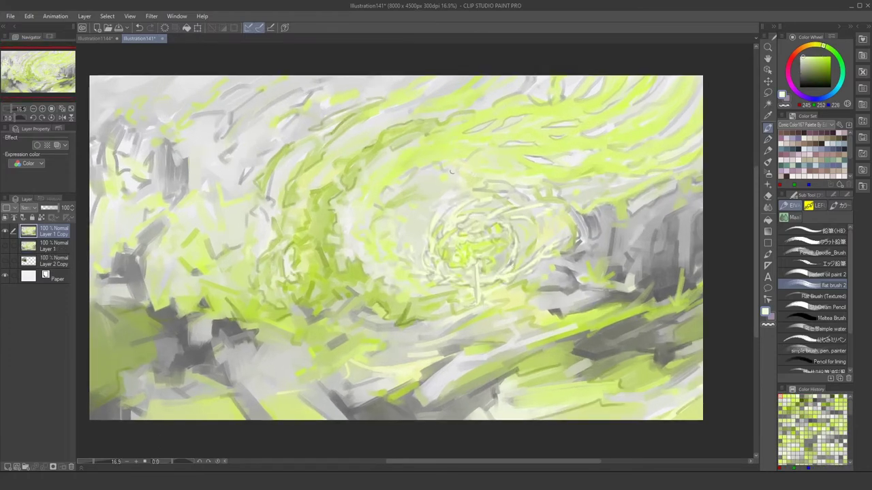
Brush sampled pale and light green strokes around the upper and left curve of the spiral
{"action": "mouse_move", "coordinate": [450, 172]}
{"action": "left_mouse_down"}
{"action": "mouse_move", "coordinate": [401, 312]}
{"action": "mouse_move", "coordinate": [435, 371]}
{"action": "mouse_move", "coordinate": [419, 387]}
{"action": "mouse_move", "coordinate": [305, 340]}
{"action": "left_mouse_up"}
{"action": "left_click", "coordinate": [438, 267], "text": "alt"}
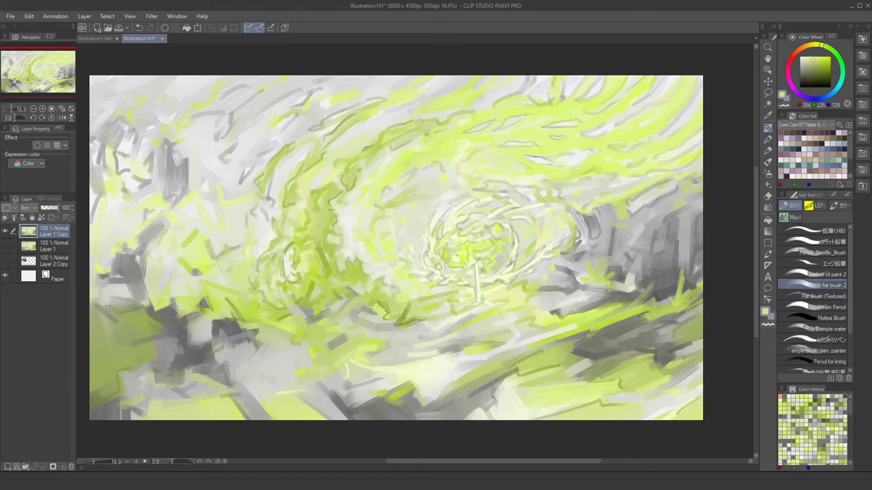
Draw small dark-green grass tufts below the swirl's left and right sides with the Cream Pencil and a sampled colour
{"action": "key", "text": "b"}
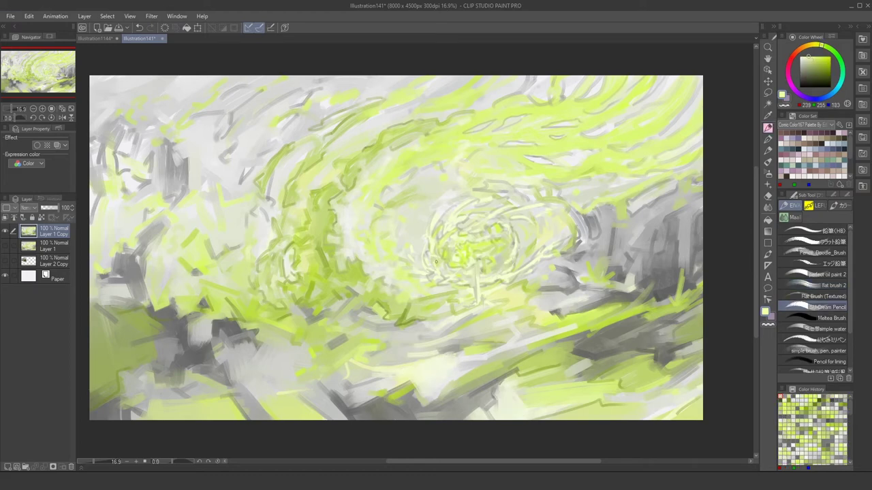
{"action": "key", "text": "comma"}
{"action": "key", "text": "comma"}
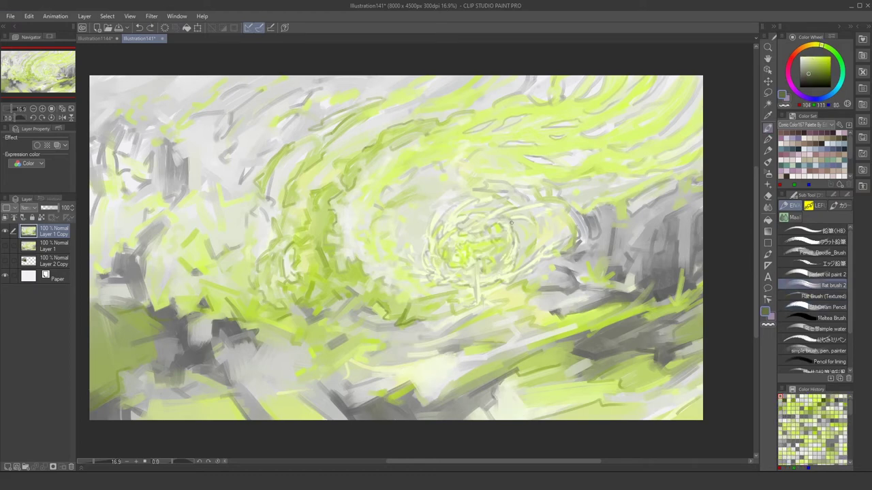
{"action": "key", "text": "period"}
{"action": "key", "text": "period"}
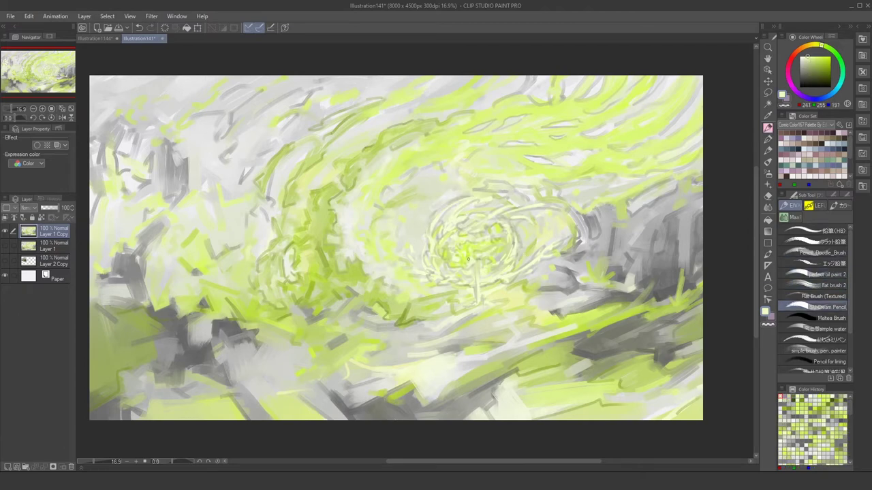
{"action": "left_click", "coordinate": [430, 263], "text": "alt"}
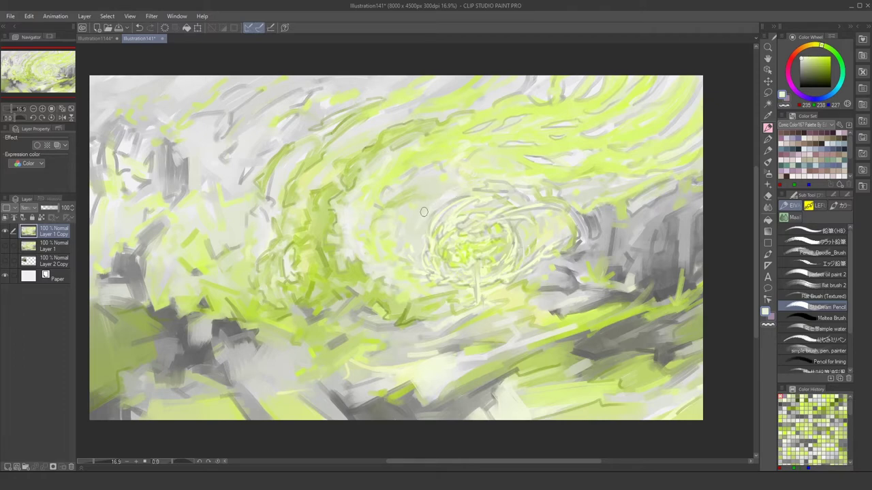
{"action": "left_click_drag", "start_coordinate": [400, 324], "coordinate": [399, 298]}
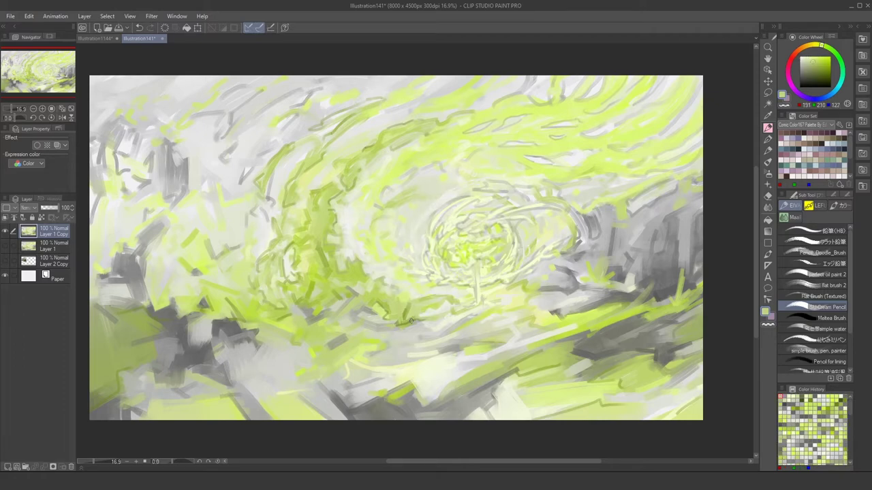
{"action": "left_click_drag", "start_coordinate": [553, 319], "coordinate": [551, 301]}
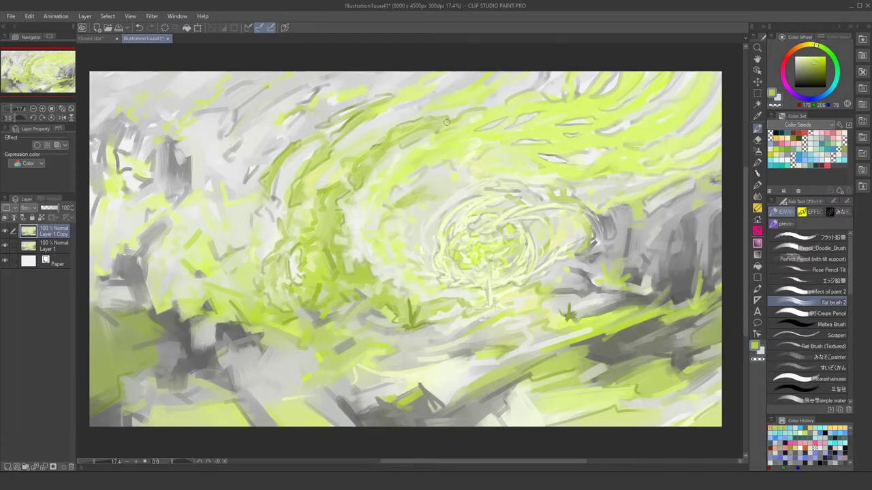
Brush sampled light grey strokes over the rock mass along the canvas's left edge with flat brush 2
{"action": "scroll", "coordinate": [446, 122], "scroll_direction": "up", "scroll_amount": 3}
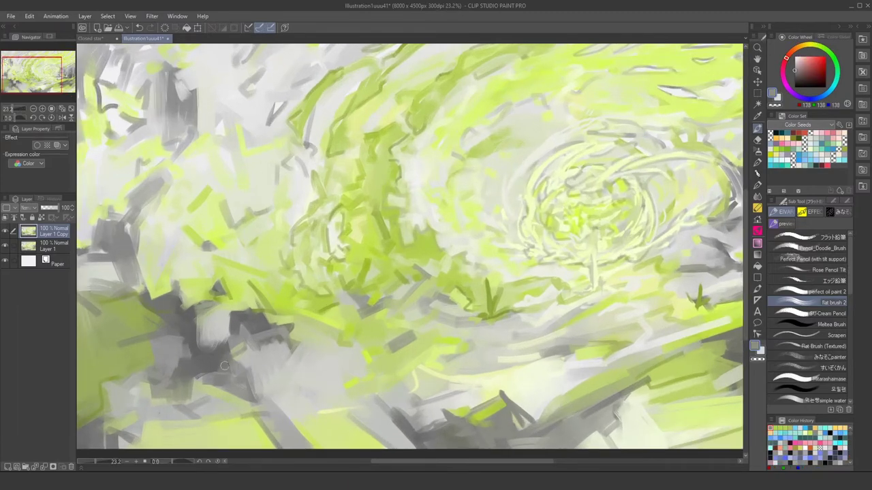
{"action": "left_click", "coordinate": [163, 239], "text": "alt"}
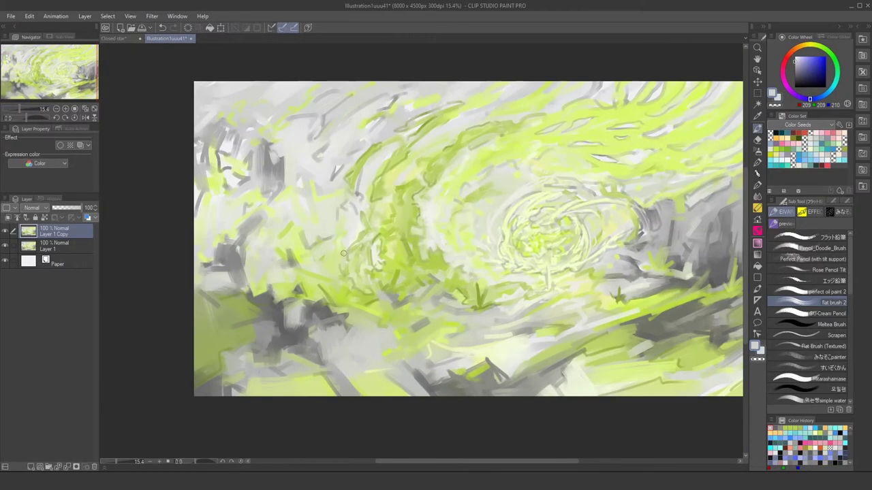
{"action": "left_click_drag", "start_coordinate": [246, 198], "coordinate": [209, 138]}
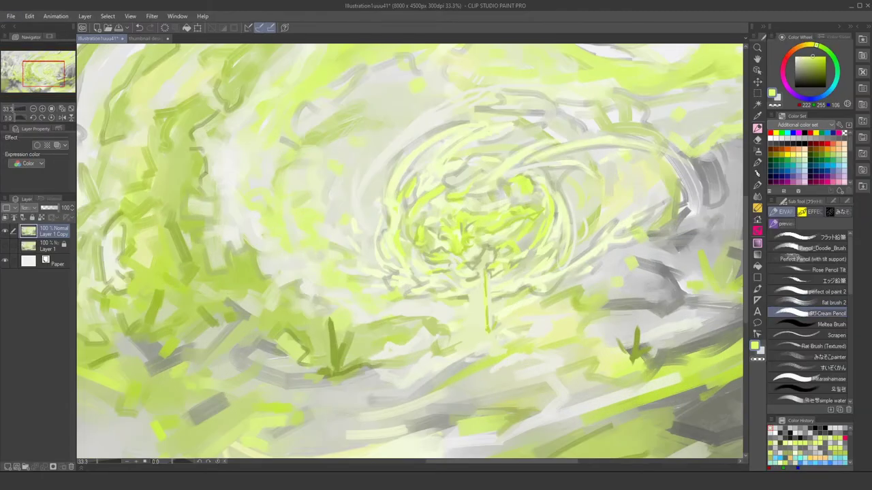
Draw the small trunk with the Cream Pencil and outline the spiral's left curve and lower-left edge in sampled dark grey
{"action": "left_click", "coordinate": [482, 328], "text": "alt"}
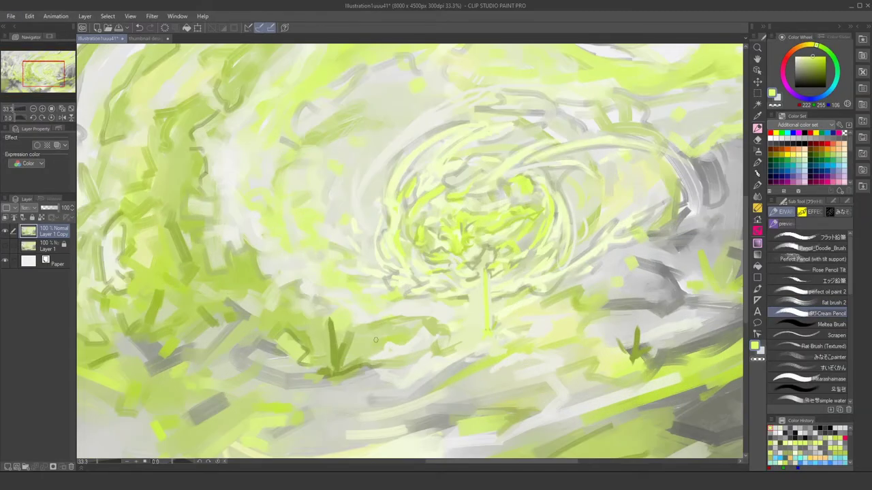
{"action": "left_click_drag", "start_coordinate": [485, 275], "coordinate": [481, 328]}
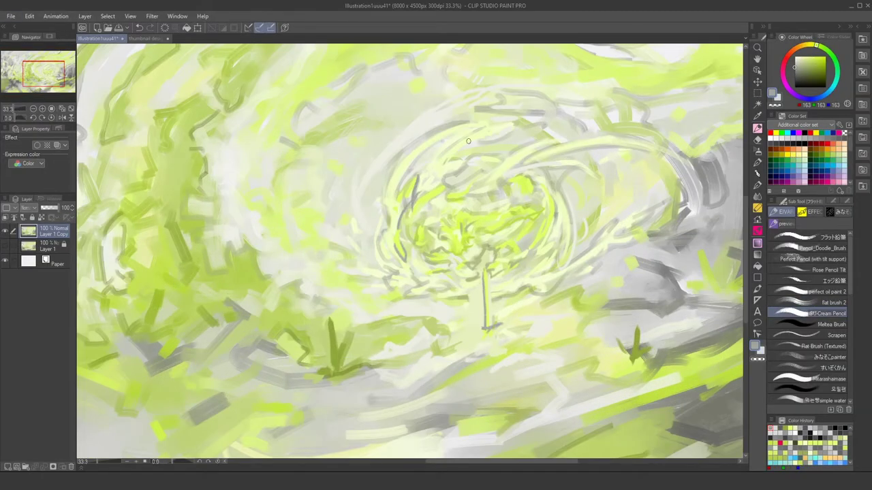
{"action": "left_click_drag", "start_coordinate": [446, 128], "coordinate": [387, 235]}
{"action": "left_click", "coordinate": [411, 240], "text": "alt"}
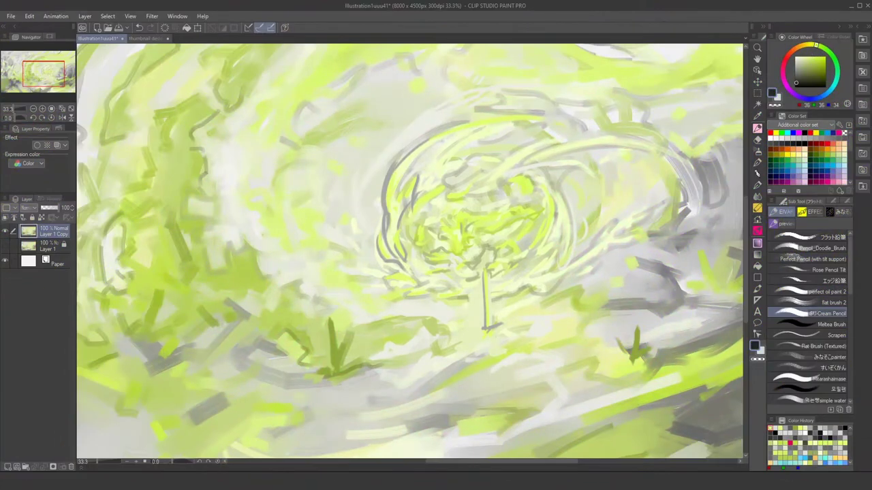
{"action": "left_click", "coordinate": [381, 279], "text": "alt"}
{"action": "left_click_drag", "start_coordinate": [381, 279], "coordinate": [419, 292]}
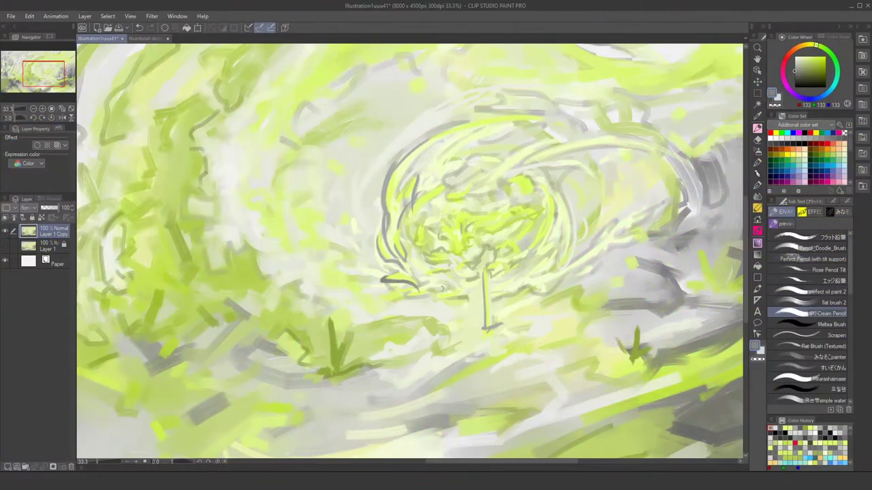
Line the branch and the spiral's upper and right arcs in dark grey, then soften its left outline with sampled light grey
{"action": "left_click_drag", "start_coordinate": [480, 272], "coordinate": [515, 231]}
{"action": "left_click_drag", "start_coordinate": [463, 195], "coordinate": [589, 140]}
{"action": "left_click_drag", "start_coordinate": [511, 164], "coordinate": [595, 181]}
{"action": "left_click_drag", "start_coordinate": [545, 169], "coordinate": [571, 220]}
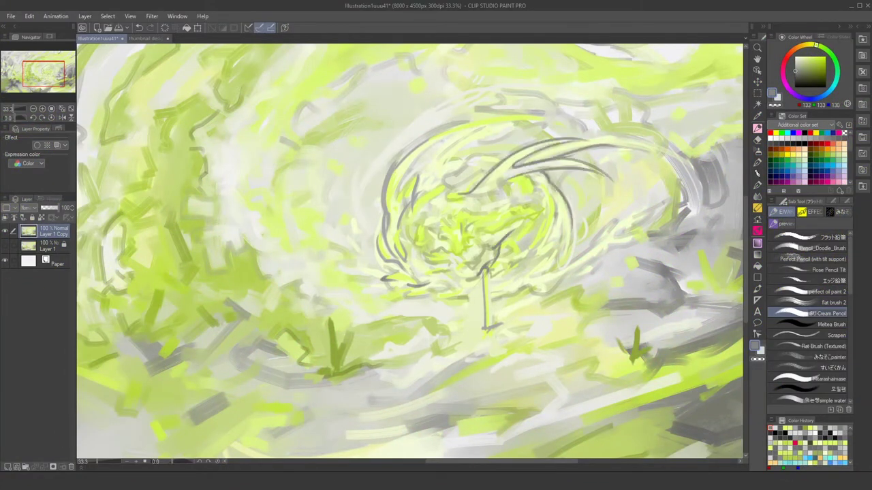
{"action": "left_click", "coordinate": [577, 170], "text": "alt"}
{"action": "left_click_drag", "start_coordinate": [388, 164], "coordinate": [379, 234]}
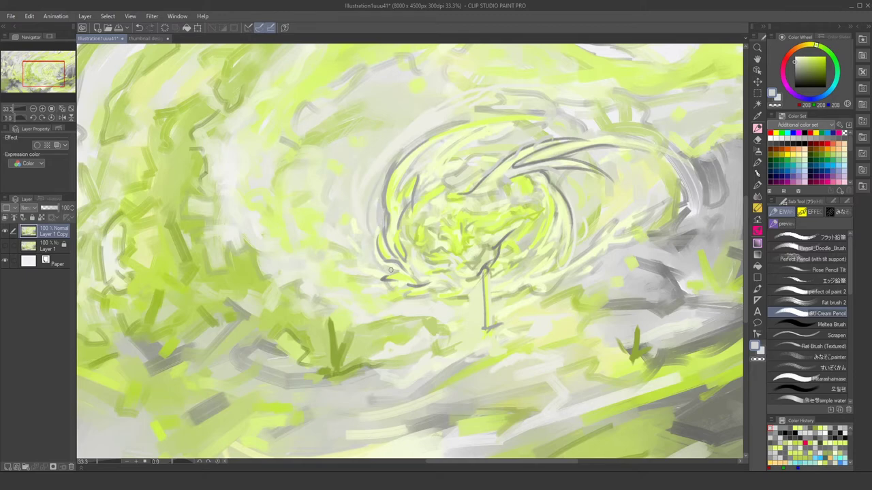
Draw jagged sampled-grey contour lines around the lime foliage in the spiral's centre and at the top of the trunk
{"action": "left_click_drag", "start_coordinate": [320, 252], "coordinate": [298, 316]}
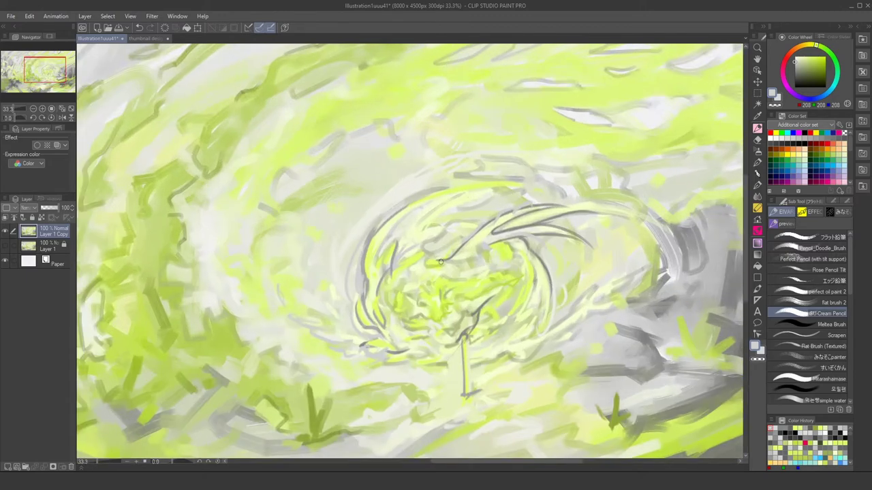
{"action": "left_click", "coordinate": [525, 243], "text": "alt"}
{"action": "mouse_move", "coordinate": [518, 276]}
{"action": "left_mouse_down"}
{"action": "mouse_move", "coordinate": [492, 309]}
{"action": "mouse_move", "coordinate": [435, 284]}
{"action": "left_mouse_up"}
{"action": "left_click_drag", "start_coordinate": [438, 276], "coordinate": [387, 303]}
{"action": "left_click_drag", "start_coordinate": [507, 286], "coordinate": [472, 306]}
{"action": "left_click_drag", "start_coordinate": [463, 314], "coordinate": [421, 316]}
{"action": "left_click_drag", "start_coordinate": [503, 336], "coordinate": [446, 358]}
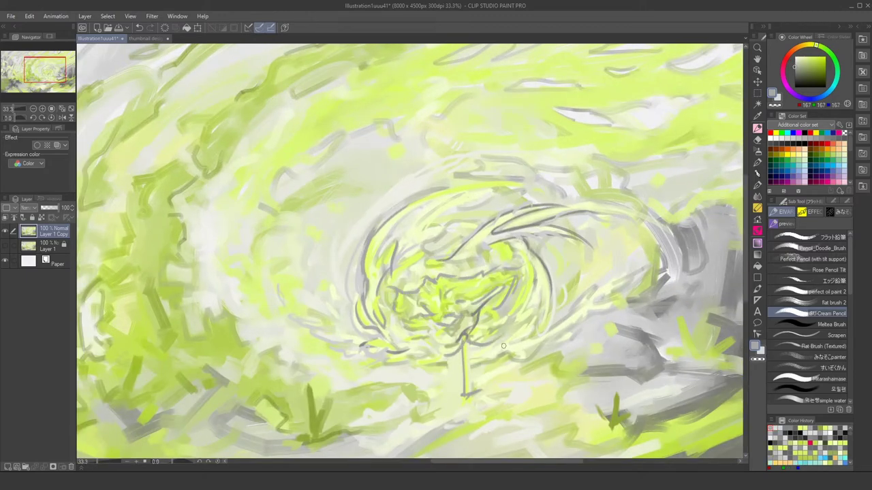
Add thin grey arcs to the spiral's right and upper-left curves and strokes at the base of the trunk
{"action": "left_click_drag", "start_coordinate": [545, 241], "coordinate": [560, 286]}
{"action": "left_click_drag", "start_coordinate": [401, 249], "coordinate": [467, 190]}
{"action": "left_click_drag", "start_coordinate": [423, 234], "coordinate": [494, 192]}
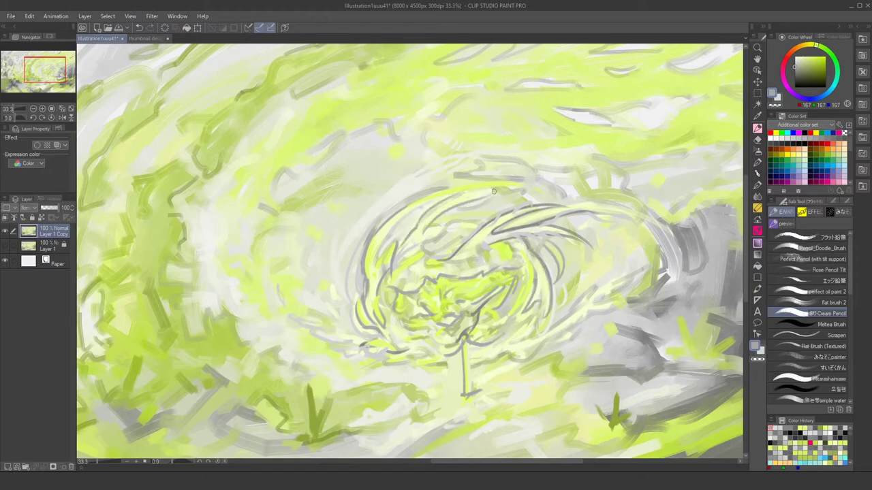
{"action": "left_click_drag", "start_coordinate": [436, 401], "coordinate": [497, 406]}
{"action": "left_click_drag", "start_coordinate": [409, 252], "coordinate": [397, 246]}
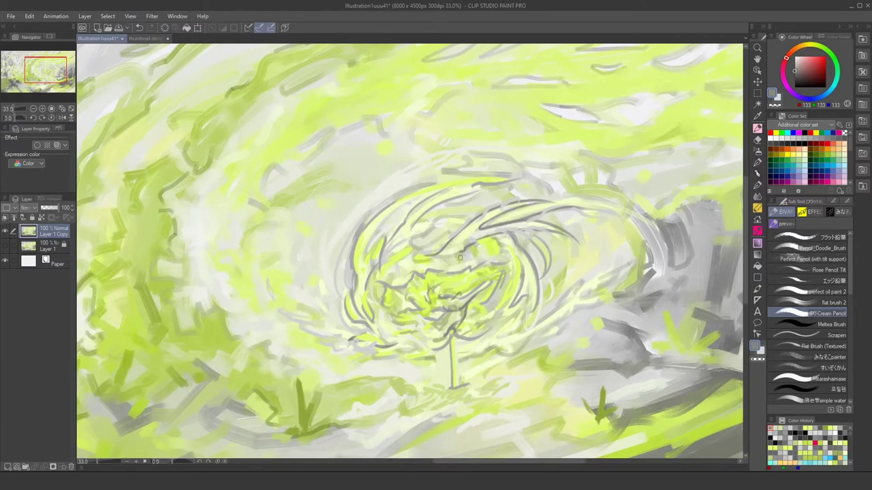
Draw dark grey lines along the spiral's lower-right edge, its outer left curve and its inner detail
{"action": "mouse_move", "coordinate": [431, 334]}
{"action": "left_mouse_down"}
{"action": "mouse_move", "coordinate": [472, 361]}
{"action": "mouse_move", "coordinate": [478, 342]}
{"action": "left_mouse_up"}
{"action": "mouse_move", "coordinate": [514, 336]}
{"action": "left_mouse_down"}
{"action": "mouse_move", "coordinate": [572, 307]}
{"action": "mouse_move", "coordinate": [572, 294]}
{"action": "left_mouse_up"}
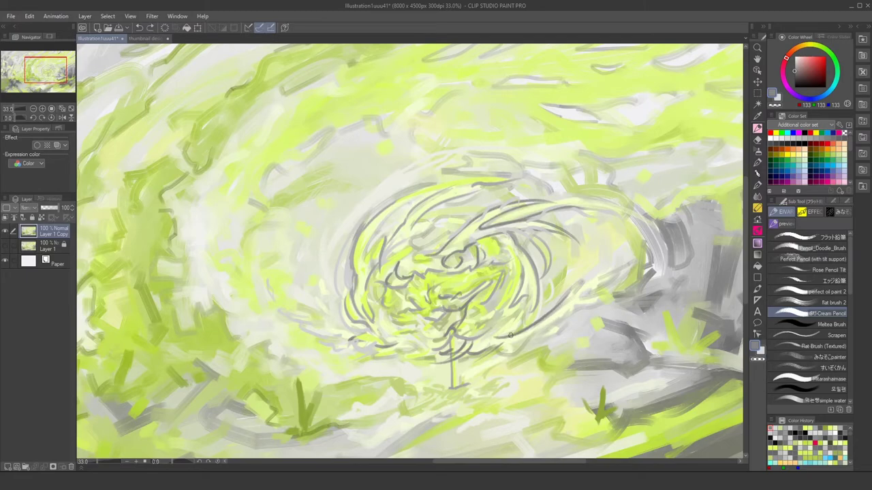
{"action": "left_click_drag", "start_coordinate": [490, 347], "coordinate": [632, 263]}
{"action": "mouse_move", "coordinate": [293, 325]}
{"action": "left_mouse_down"}
{"action": "mouse_move", "coordinate": [253, 273]}
{"action": "mouse_move", "coordinate": [247, 220]}
{"action": "left_mouse_up"}
{"action": "scroll", "coordinate": [555, 221], "scroll_direction": "down", "scroll_amount": 5}
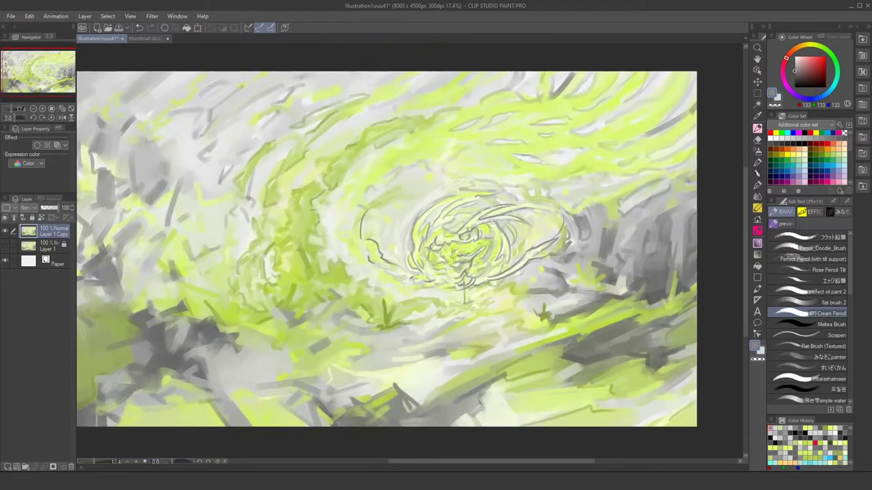
{"action": "scroll", "coordinate": [555, 221], "scroll_direction": "up", "scroll_amount": 3}
{"action": "scroll", "coordinate": [555, 221], "scroll_direction": "up", "scroll_amount": 3}
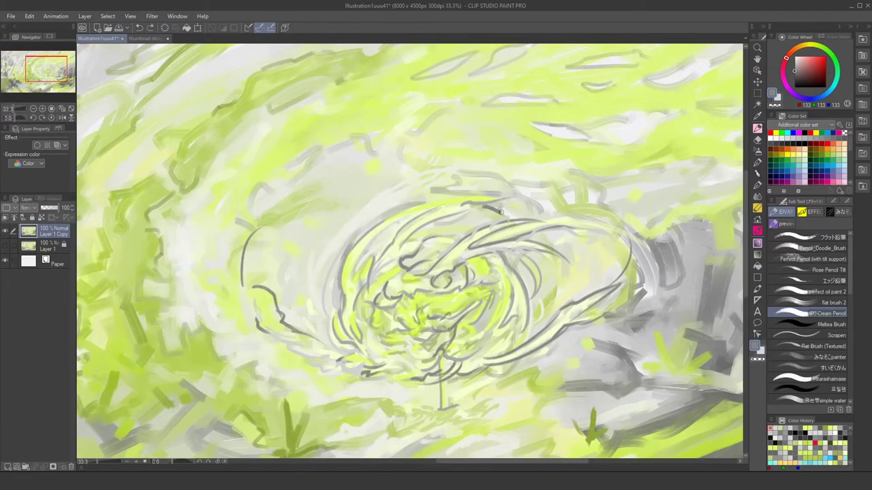
{"action": "scroll", "coordinate": [436, 293], "scroll_direction": "up", "scroll_amount": 2}
{"action": "mouse_move", "coordinate": [433, 300]}
{"action": "left_mouse_down"}
{"action": "mouse_move", "coordinate": [428, 335]}
{"action": "mouse_move", "coordinate": [452, 346]}
{"action": "left_mouse_up"}
Brush sampled grey strokes with flat brush 2 over the bottom foreground and the dark rocks at the lower left
{"action": "scroll", "coordinate": [416, 386], "scroll_direction": "down", "scroll_amount": 4}
{"action": "scroll", "coordinate": [416, 386], "scroll_direction": "down", "scroll_amount": 2}
{"action": "left_click_drag", "start_coordinate": [402, 426], "coordinate": [436, 436]}
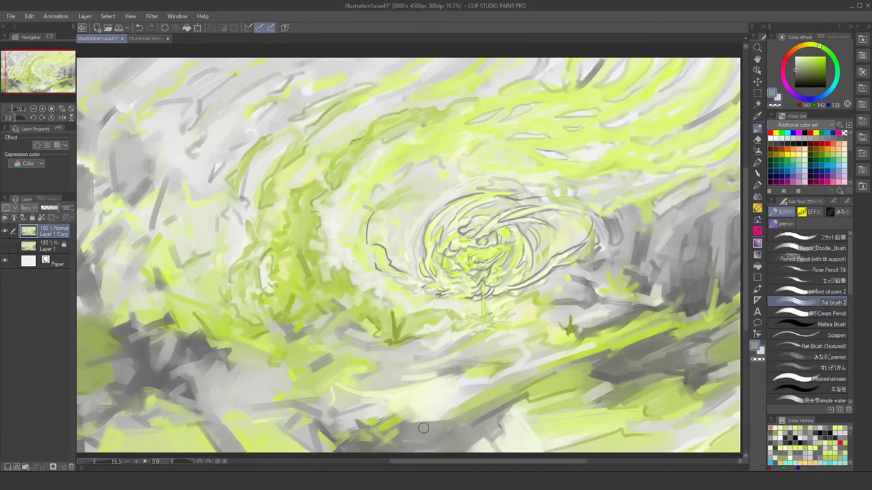
{"action": "scroll", "coordinate": [231, 341], "scroll_direction": "down", "scroll_amount": 1}
{"action": "left_click_drag", "start_coordinate": [231, 341], "coordinate": [259, 367]}
{"action": "left_click_drag", "start_coordinate": [179, 329], "coordinate": [147, 368]}
{"action": "mouse_move", "coordinate": [211, 360]}
{"action": "left_mouse_down"}
{"action": "mouse_move", "coordinate": [123, 333]}
{"action": "mouse_move", "coordinate": [119, 368]}
{"action": "left_mouse_up"}
{"action": "left_click", "coordinate": [278, 338], "text": "alt"}
{"action": "left_click_drag", "start_coordinate": [277, 338], "coordinate": [255, 315]}
{"action": "left_click", "coordinate": [320, 350], "text": "alt"}
{"action": "scroll", "coordinate": [341, 301], "scroll_direction": "down", "scroll_amount": 1}
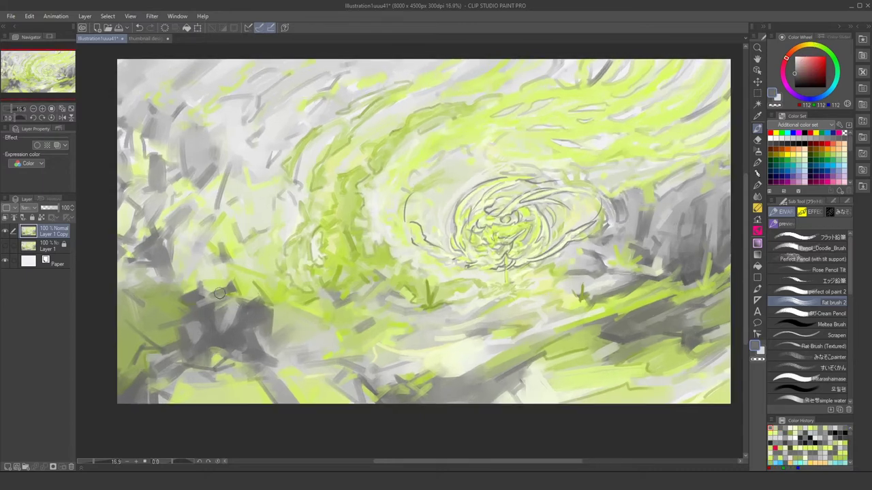
Reshape the lower-left rocks with sampled greys and darken the shadow in the right foreground
{"action": "left_click", "coordinate": [220, 294], "text": "alt"}
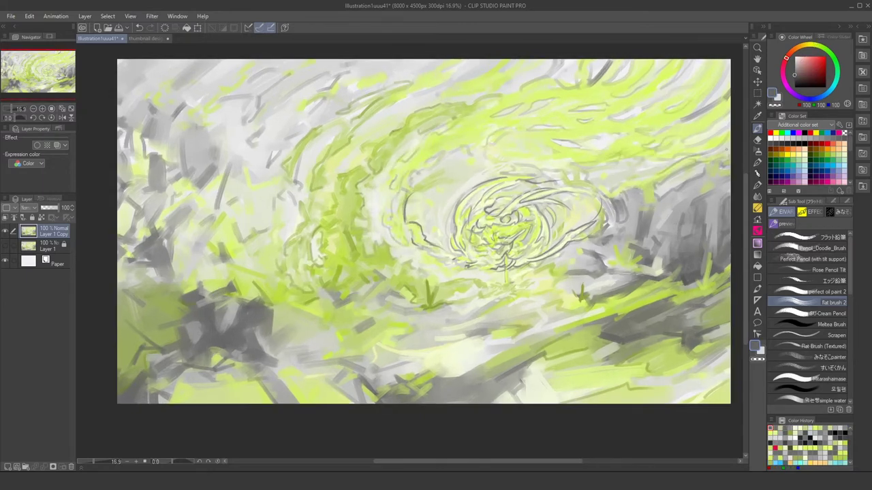
{"action": "mouse_move", "coordinate": [218, 312]}
{"action": "left_mouse_down"}
{"action": "mouse_move", "coordinate": [167, 354]}
{"action": "mouse_move", "coordinate": [136, 364]}
{"action": "mouse_move", "coordinate": [170, 278]}
{"action": "mouse_move", "coordinate": [170, 293]}
{"action": "left_mouse_up"}
{"action": "left_click", "coordinate": [141, 361], "text": "alt"}
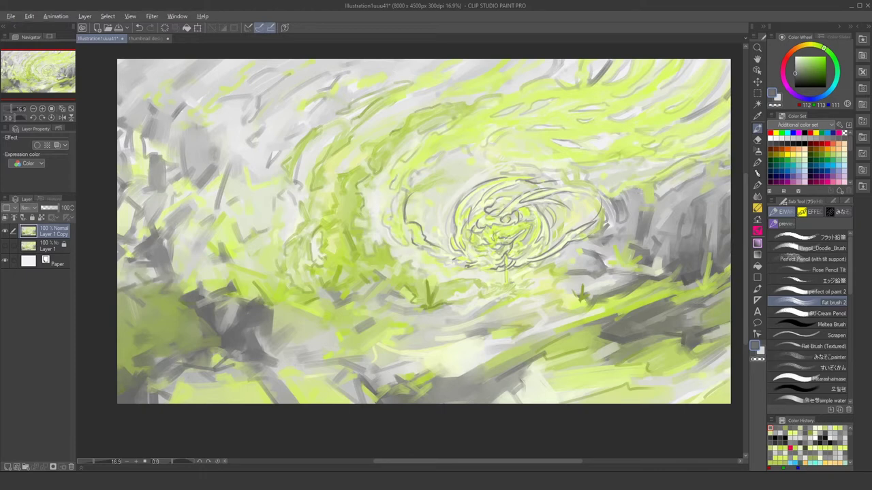
{"action": "left_click", "coordinate": [259, 300], "text": "alt"}
{"action": "left_click_drag", "start_coordinate": [272, 354], "coordinate": [333, 378]}
{"action": "mouse_move", "coordinate": [633, 320]}
{"action": "left_mouse_down"}
{"action": "mouse_move", "coordinate": [664, 361]}
{"action": "mouse_move", "coordinate": [674, 341]}
{"action": "left_mouse_up"}
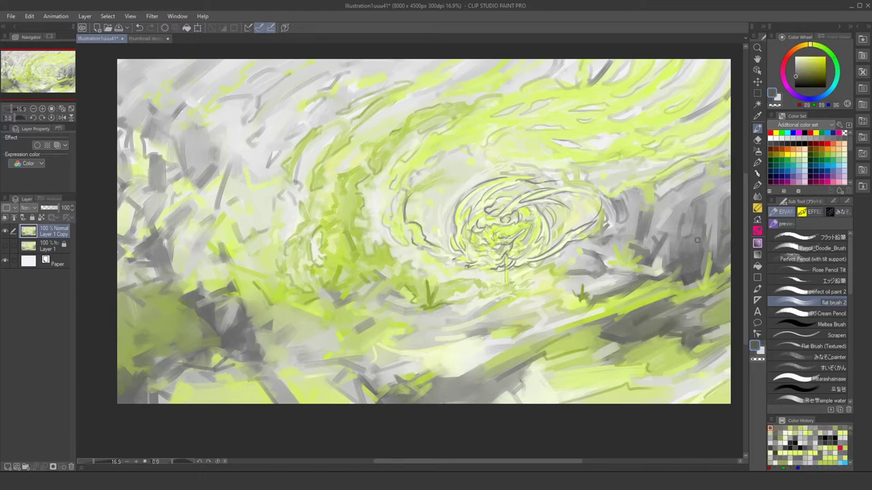
Brush sampled grey-green strokes across the lower foreground and sampled lime strokes above the lower-left rocks
{"action": "left_click", "coordinate": [371, 300], "text": "alt"}
{"action": "mouse_move", "coordinate": [443, 337]}
{"action": "left_mouse_down"}
{"action": "mouse_move", "coordinate": [502, 388]}
{"action": "mouse_move", "coordinate": [535, 391]}
{"action": "left_mouse_up"}
{"action": "left_click_drag", "start_coordinate": [211, 394], "coordinate": [255, 385]}
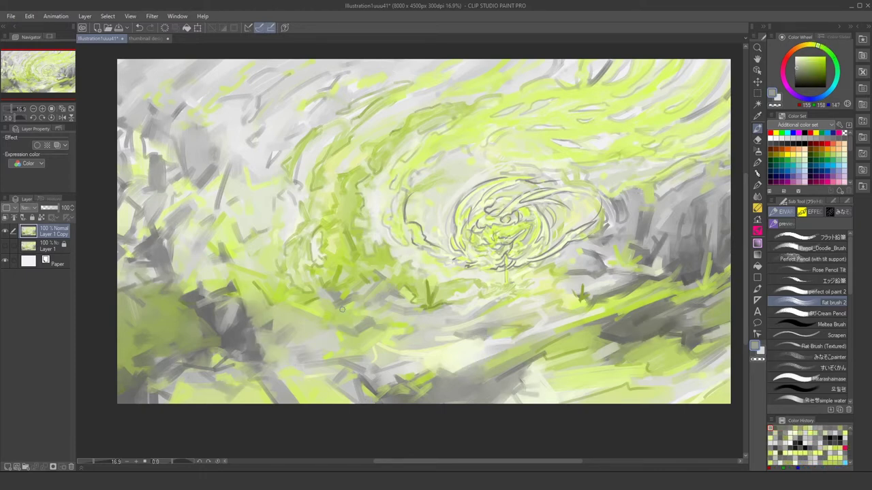
{"action": "left_click", "coordinate": [293, 286], "text": "alt"}
{"action": "left_click_drag", "start_coordinate": [255, 269], "coordinate": [227, 234]}
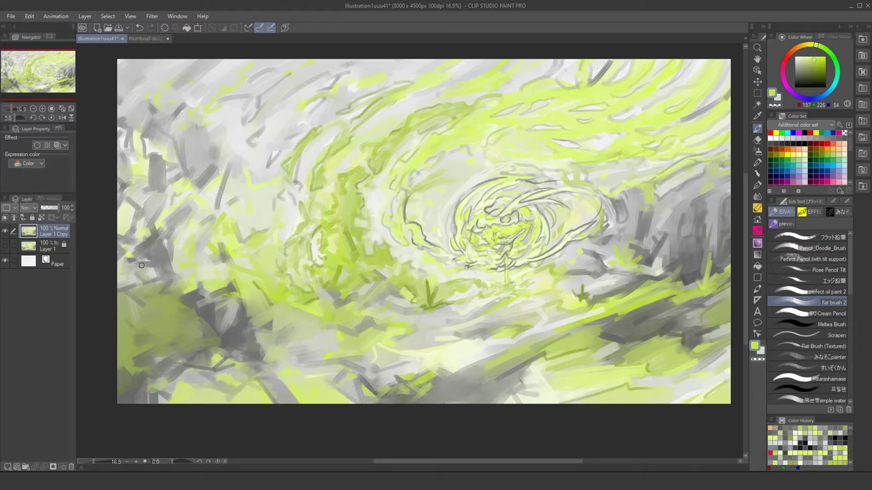
Brush sampled grey strokes over the upper-left rock mass and the sky beside it
{"action": "left_click", "coordinate": [246, 308], "text": "alt"}
{"action": "left_click_drag", "start_coordinate": [300, 89], "coordinate": [155, 212]}
{"action": "left_click", "coordinate": [194, 170], "text": "alt"}
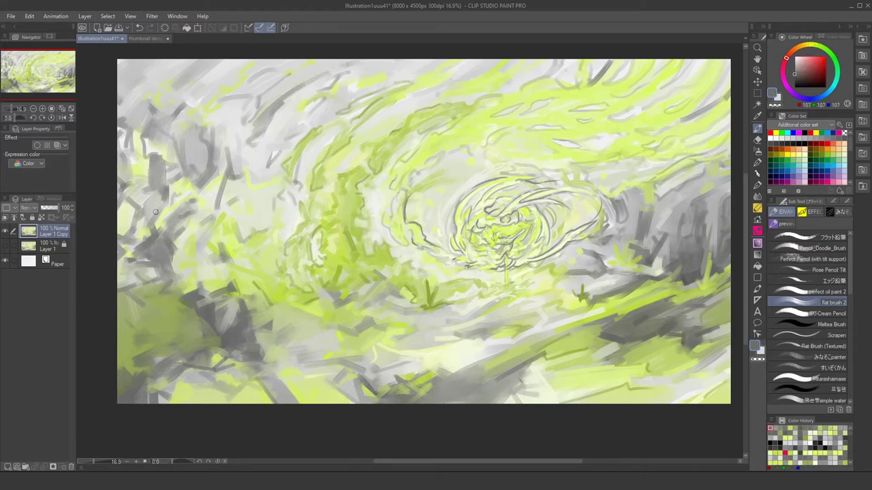
{"action": "left_click_drag", "start_coordinate": [185, 136], "coordinate": [206, 86]}
{"action": "left_click", "coordinate": [300, 126], "text": "alt"}
Trace the spiral's right loop with sampled lime using the Cream Pencil and blend light grey along its outer edge
{"action": "scroll", "coordinate": [618, 265], "scroll_direction": "up", "scroll_amount": 2}
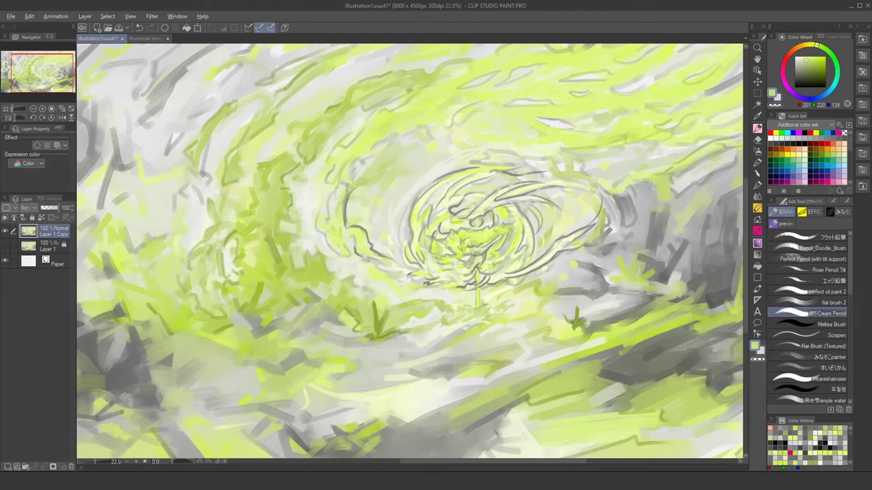
{"action": "left_click", "coordinate": [599, 205], "text": "alt"}
{"action": "left_click_drag", "start_coordinate": [593, 198], "coordinate": [579, 242]}
{"action": "left_click_drag", "start_coordinate": [611, 218], "coordinate": [627, 234]}
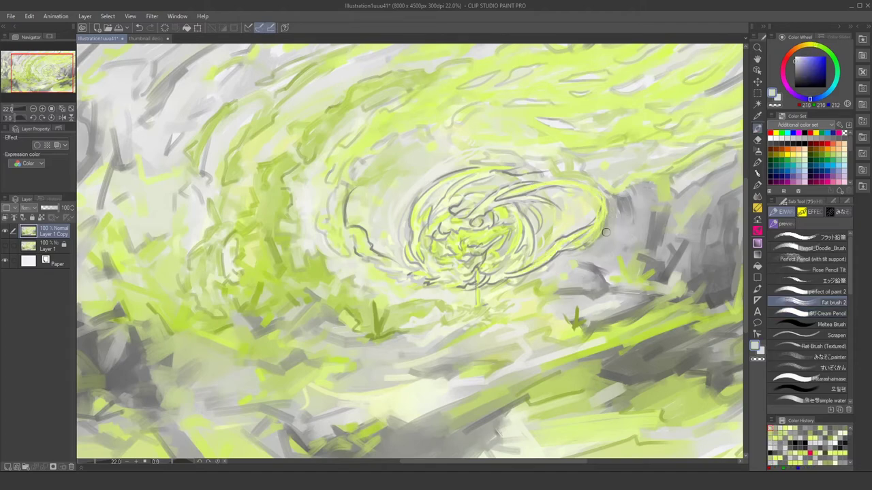
Add sampled lime and muted green pencil accents to the spiral's centre and its lower-left edge
{"action": "scroll", "coordinate": [461, 170], "scroll_direction": "up", "scroll_amount": 1}
{"action": "left_click", "coordinate": [455, 313], "text": "alt"}
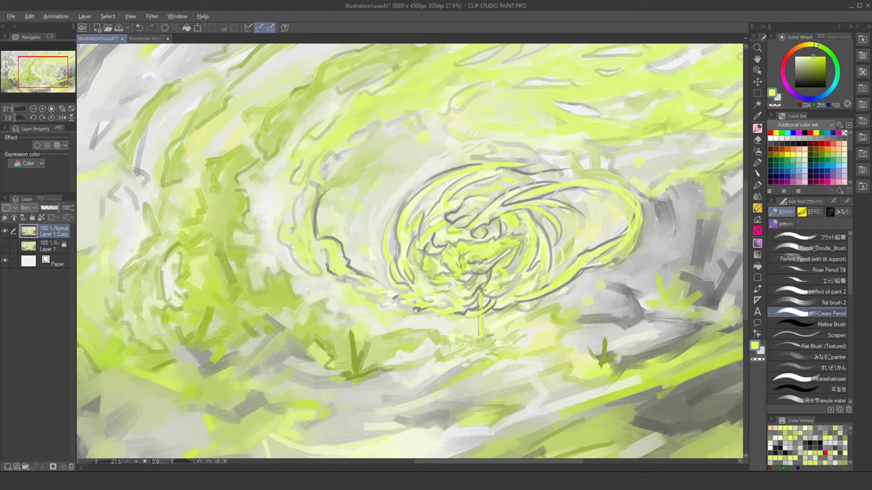
{"action": "left_click", "coordinate": [440, 260], "text": "alt"}
{"action": "left_click_drag", "start_coordinate": [455, 293], "coordinate": [415, 303]}
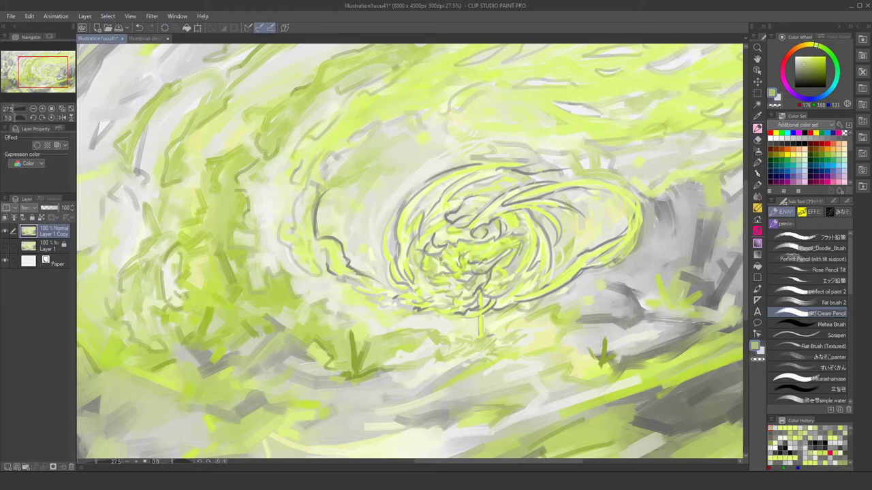
Soften the outer edge of the spiral's right loop with sampled light grey using flat brush 2
{"action": "left_click", "coordinate": [626, 234], "text": "alt"}
{"action": "mouse_move", "coordinate": [637, 201]}
{"action": "left_mouse_down"}
{"action": "mouse_move", "coordinate": [643, 252]}
{"action": "mouse_move", "coordinate": [688, 163]}
{"action": "left_mouse_up"}
{"action": "left_click", "coordinate": [824, 303]}
{"action": "left_click_drag", "start_coordinate": [613, 184], "coordinate": [630, 232]}
{"action": "left_click", "coordinate": [587, 243], "text": "alt"}
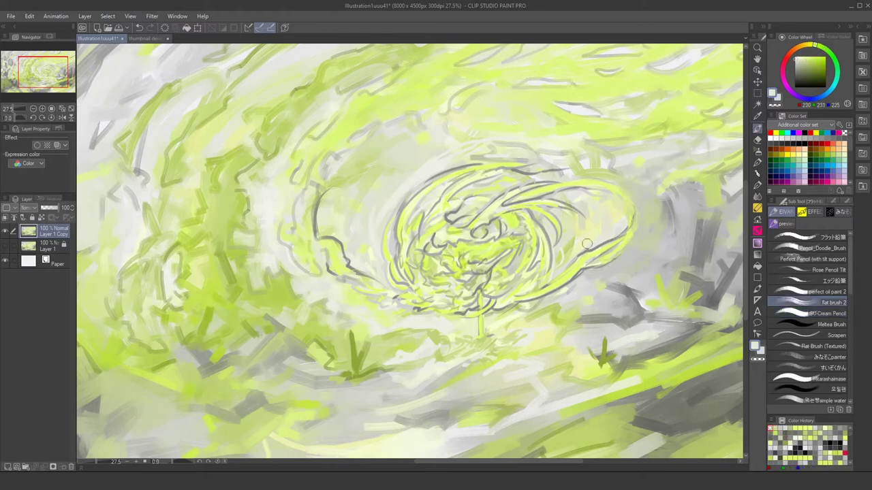
{"action": "left_click_drag", "start_coordinate": [613, 180], "coordinate": [647, 252]}
{"action": "left_click_drag", "start_coordinate": [657, 212], "coordinate": [674, 259]}
Paint out the spiral's right loop with sampled pale tones and brush sampled colour along the spiral's lower edge
{"action": "scroll", "coordinate": [612, 224], "scroll_direction": "down", "scroll_amount": 1}
{"action": "left_click", "coordinate": [545, 231], "text": "alt"}
{"action": "left_click_drag", "start_coordinate": [518, 205], "coordinate": [565, 266]}
{"action": "left_click_drag", "start_coordinate": [544, 197], "coordinate": [579, 280]}
{"action": "left_click", "coordinate": [501, 286], "text": "alt"}
{"action": "left_click_drag", "start_coordinate": [504, 266], "coordinate": [494, 289]}
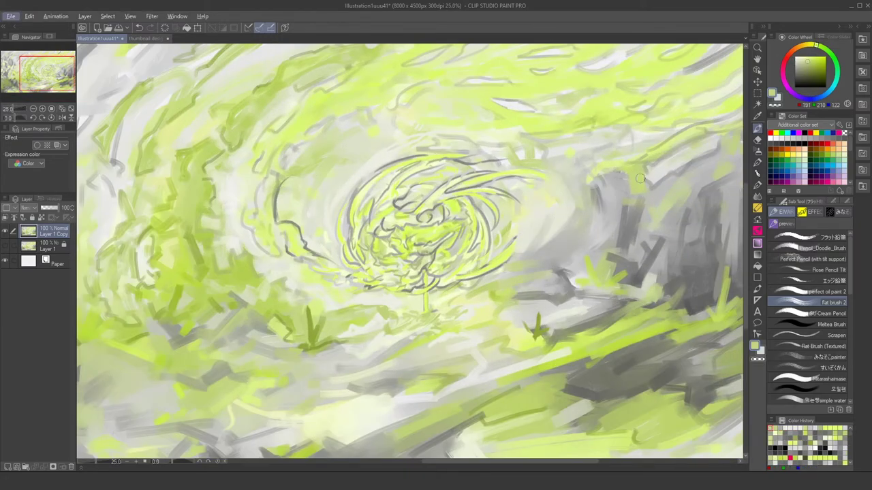
Redraw the spiral's right loop in sampled grey and lime using the Cream Pencil
{"action": "left_click", "coordinate": [825, 313]}
{"action": "left_click", "coordinate": [506, 238], "text": "alt"}
{"action": "left_click_drag", "start_coordinate": [545, 176], "coordinate": [555, 204]}
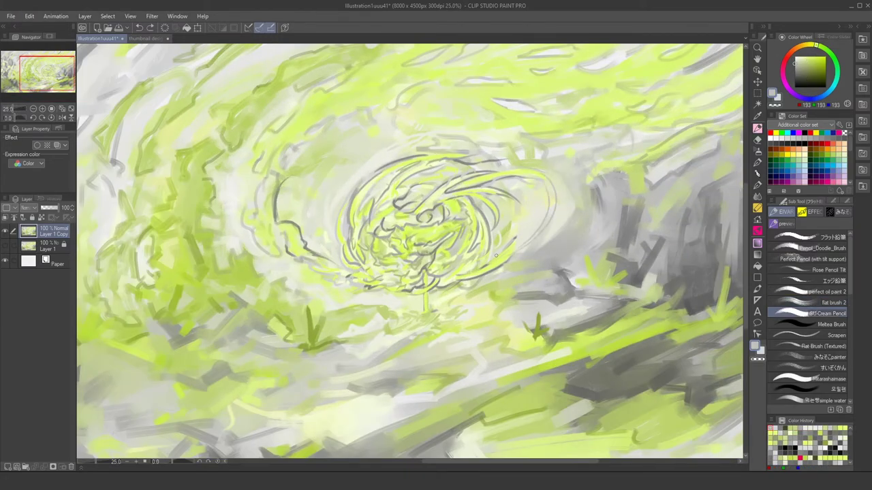
{"action": "left_click", "coordinate": [557, 202], "text": "alt"}
{"action": "left_click", "coordinate": [349, 196], "text": "alt"}
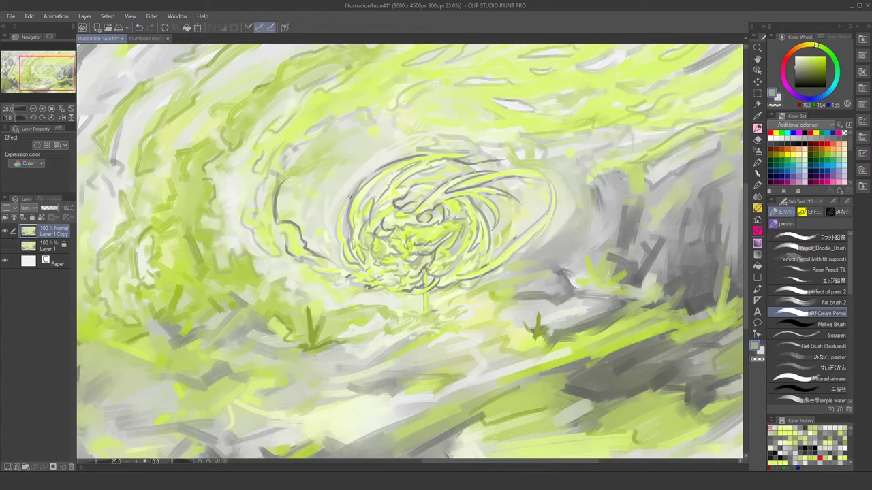
Blend sampled pale tones around the spiral with flat brush 2 and add sampled lime pencil strands on its right side
{"action": "left_click", "coordinate": [825, 303]}
{"action": "left_click", "coordinate": [504, 197], "text": "alt"}
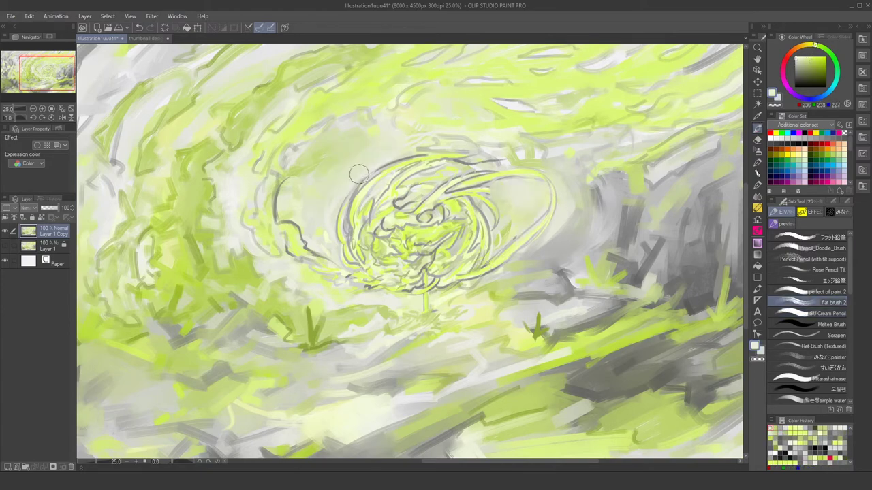
{"action": "scroll", "coordinate": [495, 225], "scroll_direction": "down", "scroll_amount": 3}
{"action": "scroll", "coordinate": [501, 246], "scroll_direction": "up", "scroll_amount": 3}
{"action": "left_click", "coordinate": [487, 271], "text": "alt"}
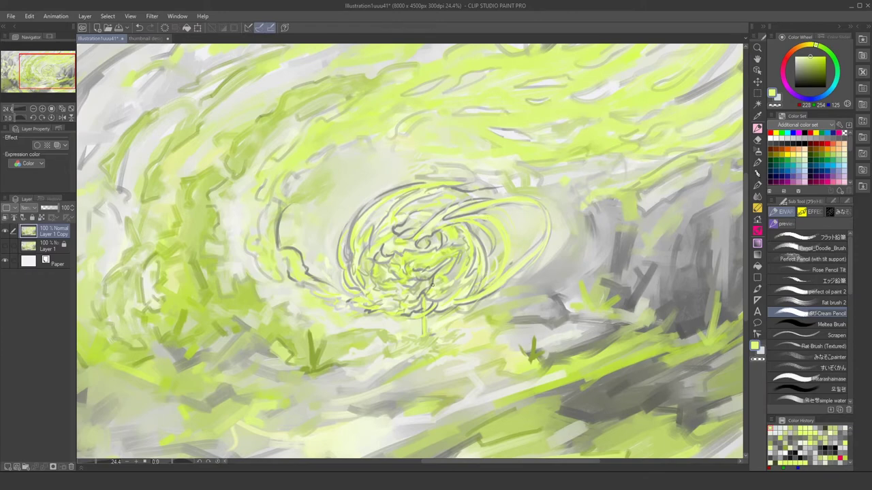
Sketch sweeping grey arcs above and left of the spiral with the Cream Pencil and line them with sampled lime
{"action": "scroll", "coordinate": [430, 285], "scroll_direction": "down", "scroll_amount": 1}
{"action": "left_click", "coordinate": [381, 178], "text": "alt"}
{"action": "left_click_drag", "start_coordinate": [436, 170], "coordinate": [344, 232]}
{"action": "left_click_drag", "start_coordinate": [320, 197], "coordinate": [353, 236]}
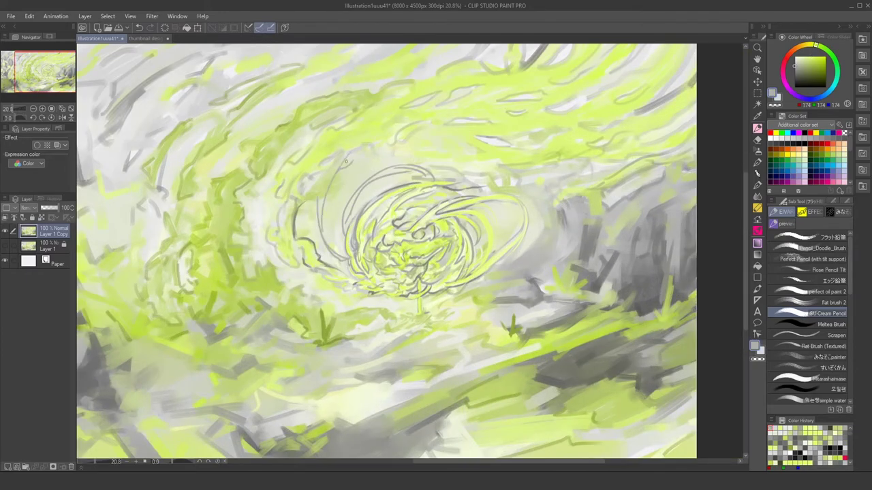
{"action": "left_click_drag", "start_coordinate": [346, 161], "coordinate": [409, 123]}
{"action": "scroll", "coordinate": [372, 230], "scroll_direction": "up", "scroll_amount": 2}
{"action": "left_click", "coordinate": [372, 230], "text": "alt"}
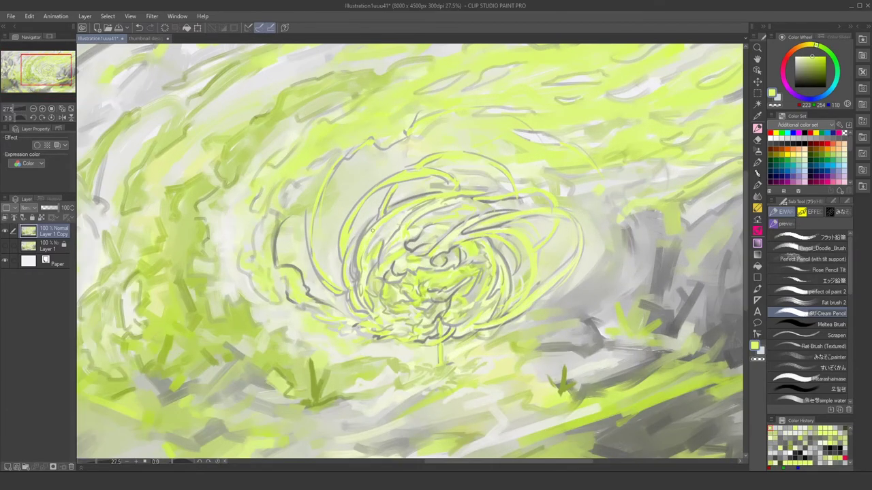
Fill gaps in the spiral's centre with sampled muted green and lime using the エッジ鉛筆 brush
{"action": "key", "text": "b"}
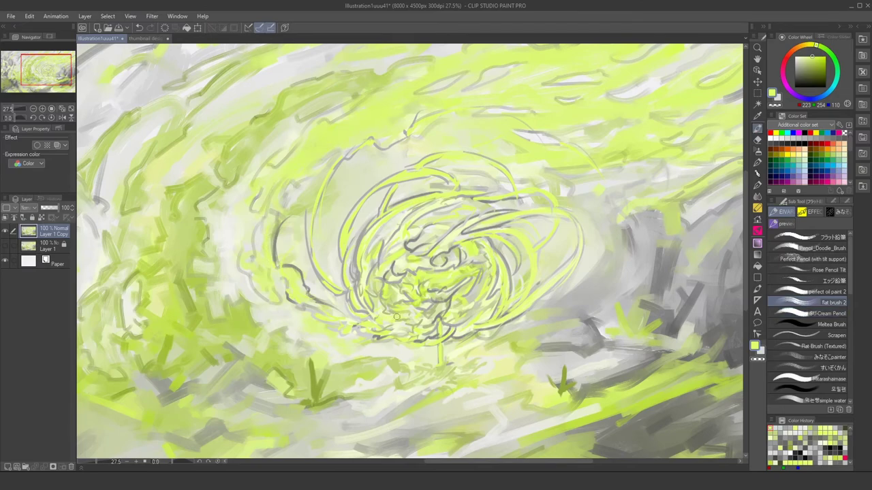
{"action": "key", "text": "b"}
{"action": "left_click", "coordinate": [463, 275], "text": "alt"}
{"action": "key", "text": "p"}
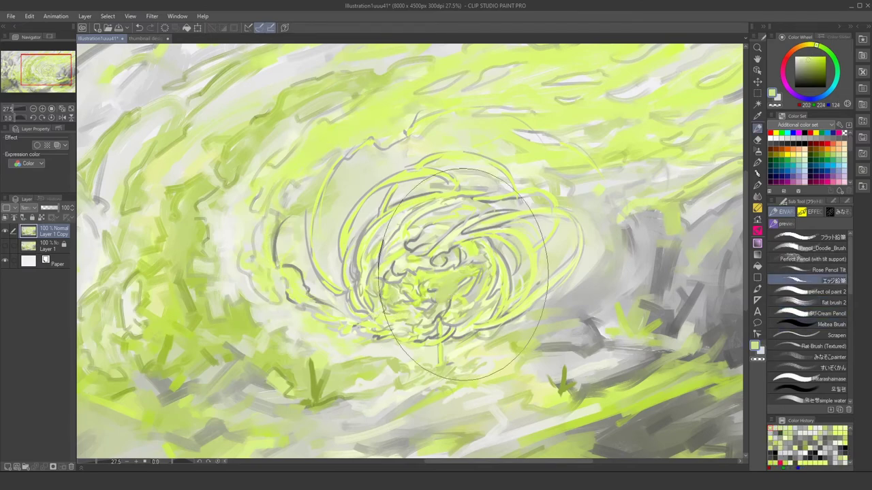
{"action": "left_click", "coordinate": [446, 271], "text": "alt"}
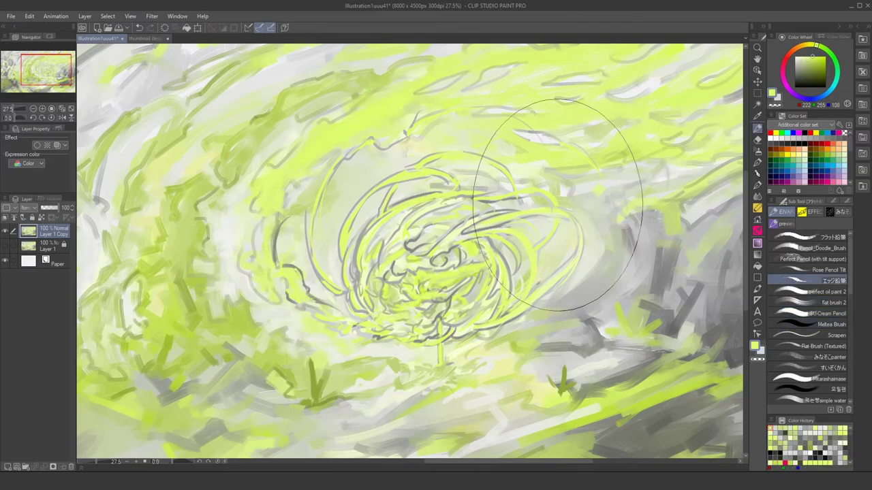
Thicken and shade the spiral's strand outlines with sampled medium grey using the エッジ鉛筆 brush
{"action": "scroll", "coordinate": [557, 204], "scroll_direction": "up", "scroll_amount": 1}
{"action": "left_click", "coordinate": [402, 283], "text": "alt"}
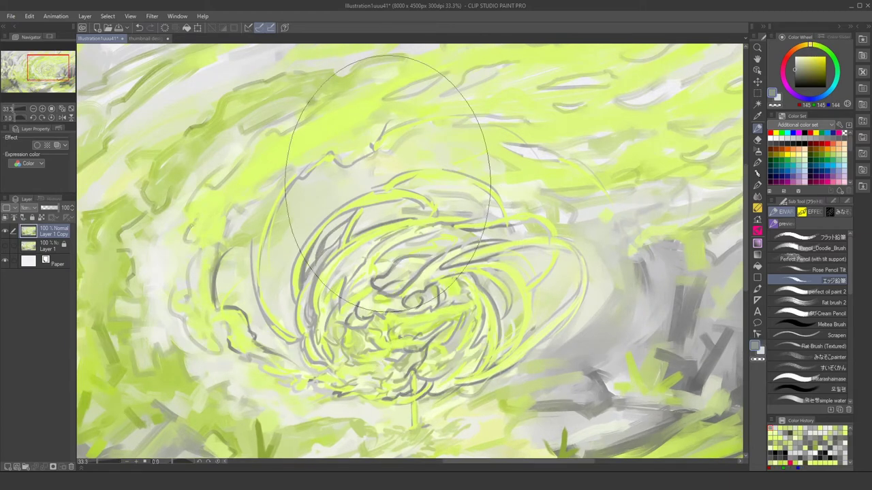
{"action": "left_click", "coordinate": [306, 293], "text": "alt"}
{"action": "left_click", "coordinate": [371, 241], "text": "alt"}
{"action": "left_click_drag", "start_coordinate": [381, 235], "coordinate": [381, 204]}
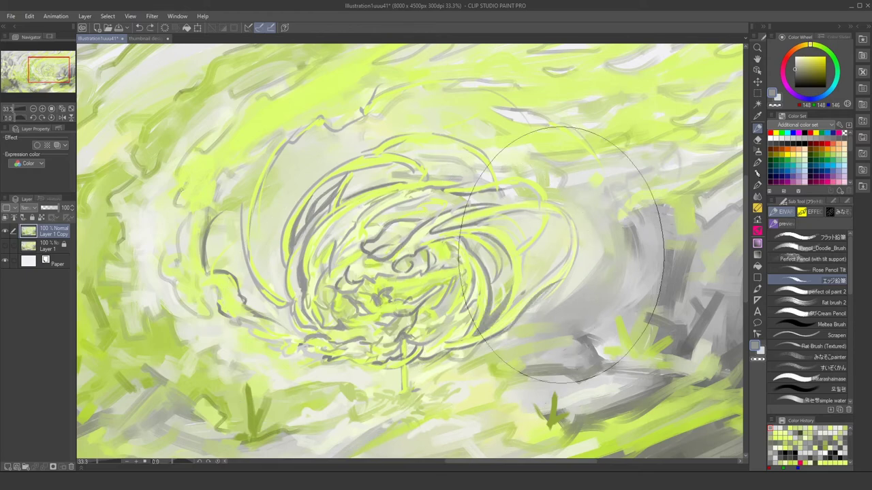
{"action": "left_click_drag", "start_coordinate": [651, 146], "coordinate": [697, 138]}
Add white highlights to the spiral's strands and rework its lower-left edge with sampled olive and lime
{"action": "left_click", "coordinate": [697, 137], "text": "alt"}
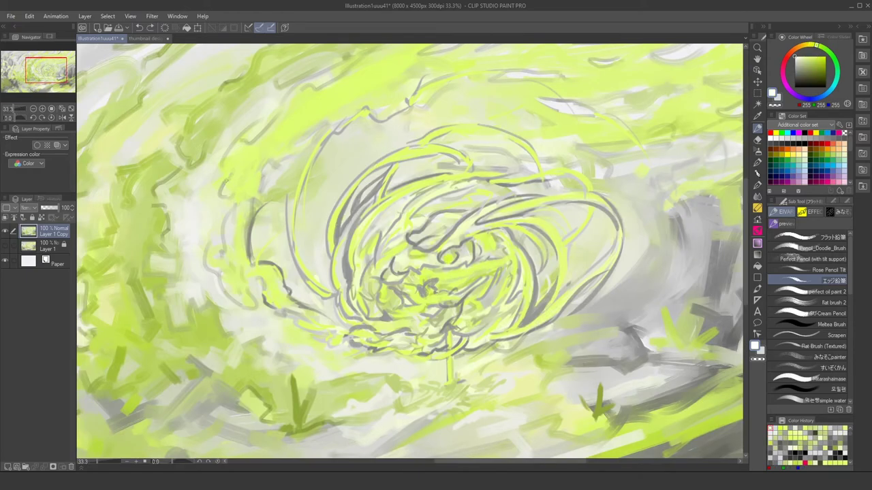
{"action": "scroll", "coordinate": [409, 252], "scroll_direction": "down", "scroll_amount": 4}
{"action": "scroll", "coordinate": [371, 272], "scroll_direction": "up", "scroll_amount": 4}
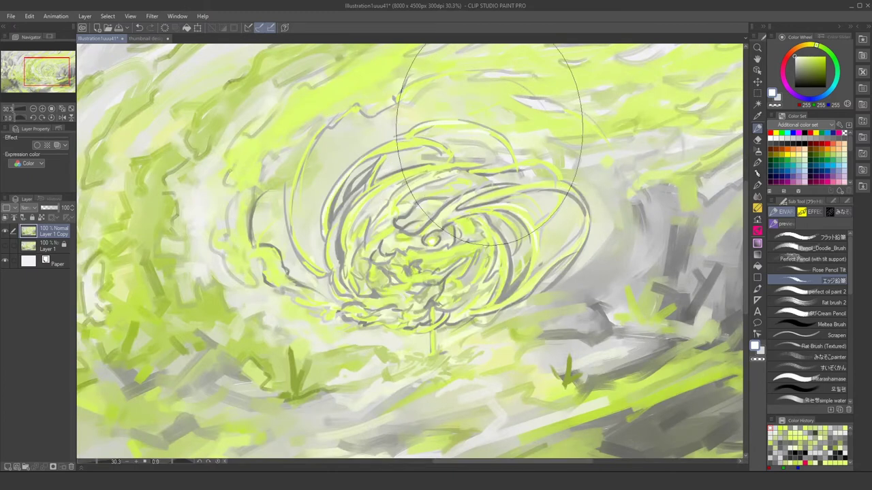
{"action": "left_click", "coordinate": [442, 183], "text": "alt"}
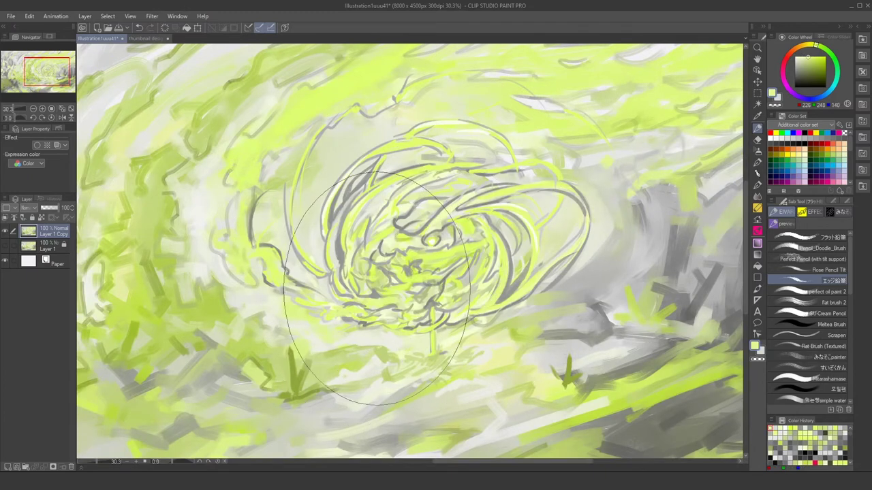
{"action": "left_click", "coordinate": [324, 317], "text": "alt"}
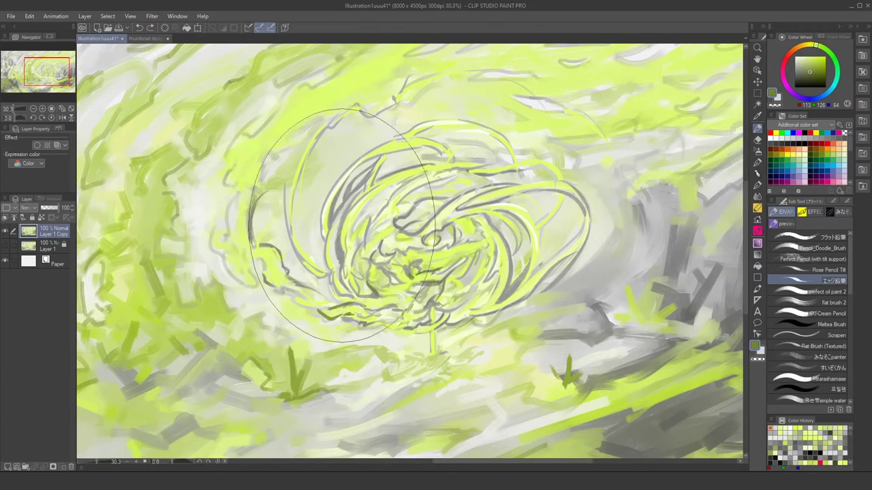
{"action": "left_click", "coordinate": [412, 364], "text": "alt"}
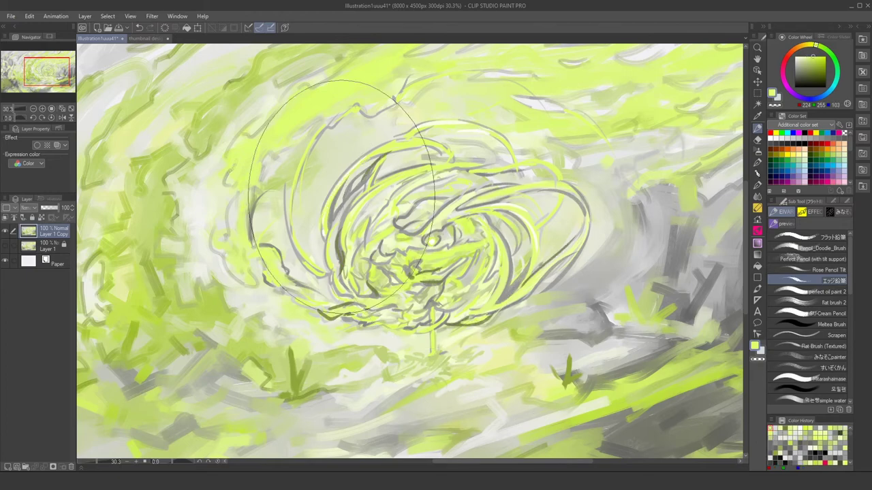
Add pale highlights to the spiral's loops, paint a lime mass in its centre and contour that mass with sampled grey
{"action": "scroll", "coordinate": [531, 228], "scroll_direction": "down", "scroll_amount": 4}
{"action": "scroll", "coordinate": [270, 304], "scroll_direction": "up", "scroll_amount": 3}
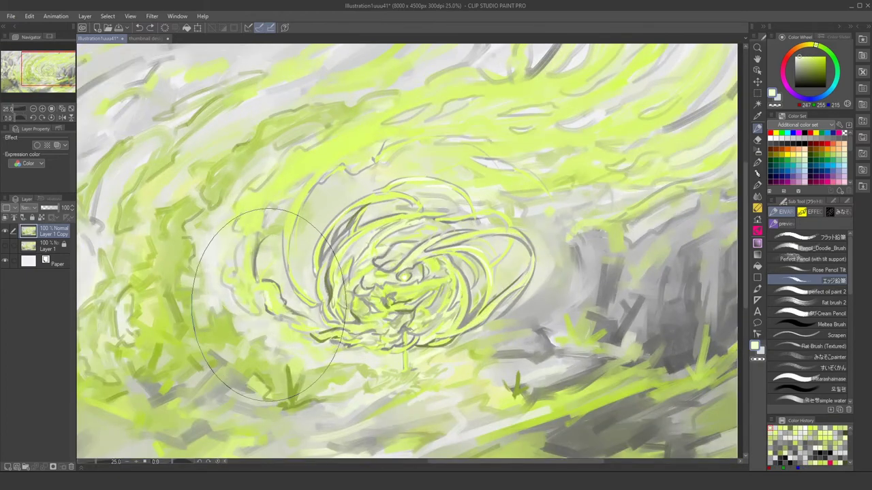
{"action": "scroll", "coordinate": [477, 273], "scroll_direction": "up", "scroll_amount": 1}
{"action": "left_click", "coordinate": [449, 262], "text": "alt"}
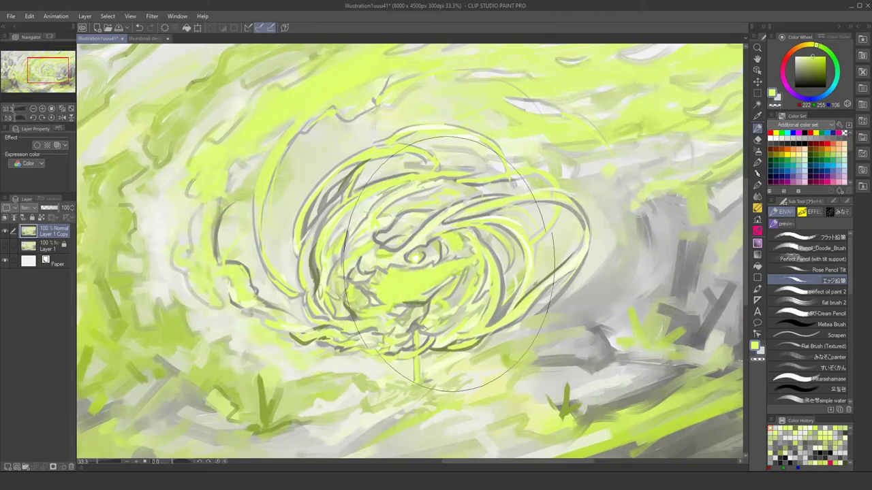
{"action": "left_click", "coordinate": [449, 266], "text": "alt"}
{"action": "mouse_move", "coordinate": [422, 283]}
{"action": "left_mouse_down"}
{"action": "mouse_move", "coordinate": [381, 290]}
{"action": "mouse_move", "coordinate": [399, 300]}
{"action": "mouse_move", "coordinate": [448, 275]}
{"action": "left_mouse_up"}
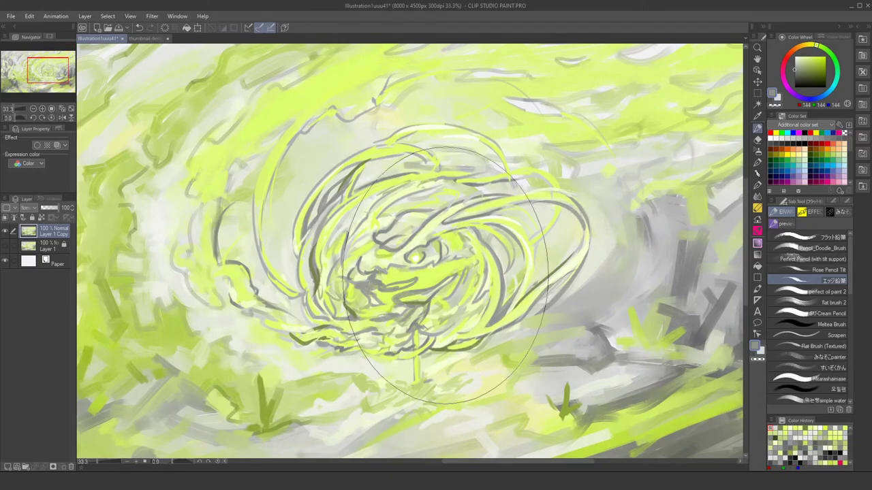
Brush sampled green tones into the lower foreground with the flat brush
{"action": "left_click", "coordinate": [584, 117], "text": "alt"}
{"action": "scroll", "coordinate": [293, 320], "scroll_direction": "down", "scroll_amount": 2}
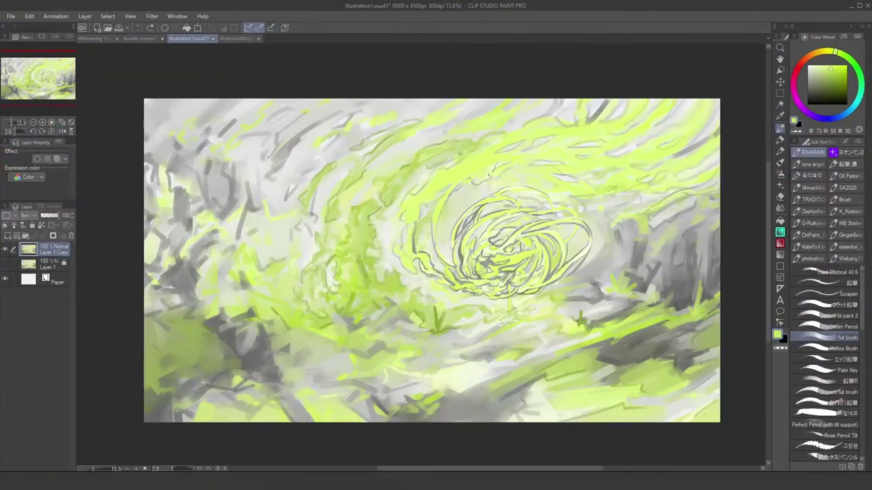
{"action": "left_click", "coordinate": [462, 345], "text": "alt"}
{"action": "left_click", "coordinate": [338, 345], "text": "alt"}
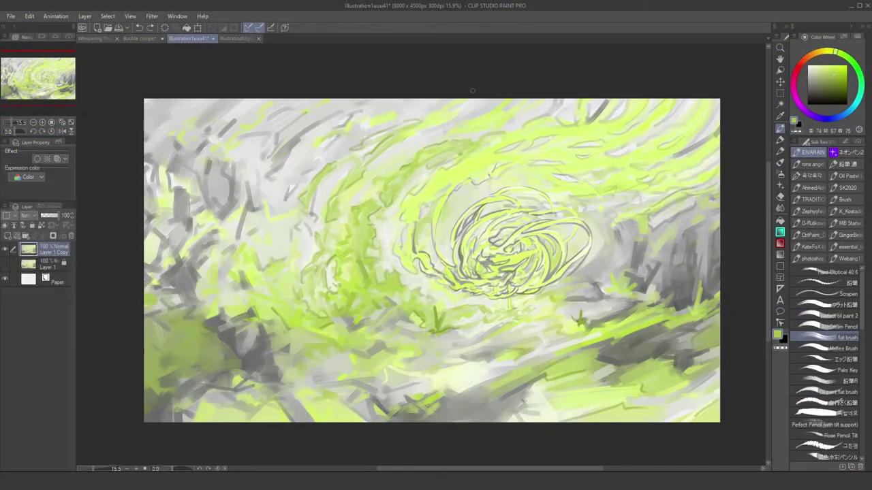
Touch up the spiral's right side with sampled lime and grey using the Palm Key brush
{"action": "scroll", "coordinate": [409, 250], "scroll_direction": "up", "scroll_amount": 2}
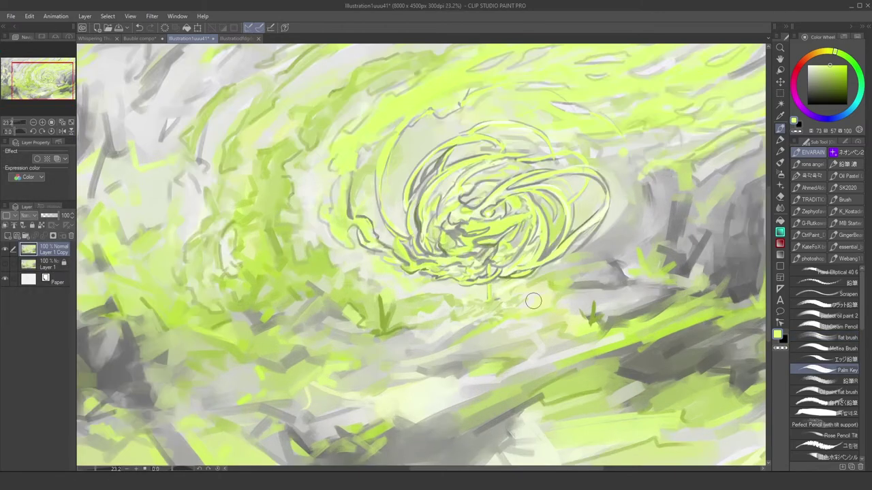
{"action": "scroll", "coordinate": [589, 123], "scroll_direction": "down", "scroll_amount": 1}
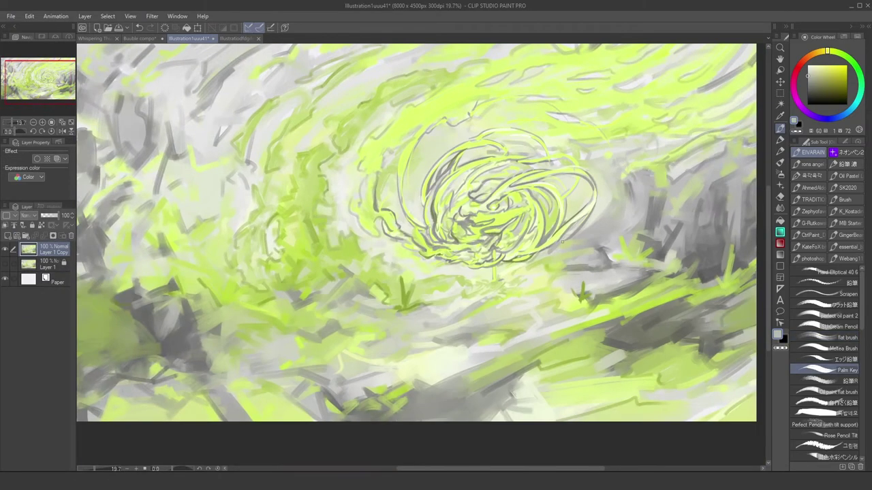
{"action": "left_click", "coordinate": [524, 217], "text": "alt"}
{"action": "scroll", "coordinate": [534, 218], "scroll_direction": "up", "scroll_amount": 2}
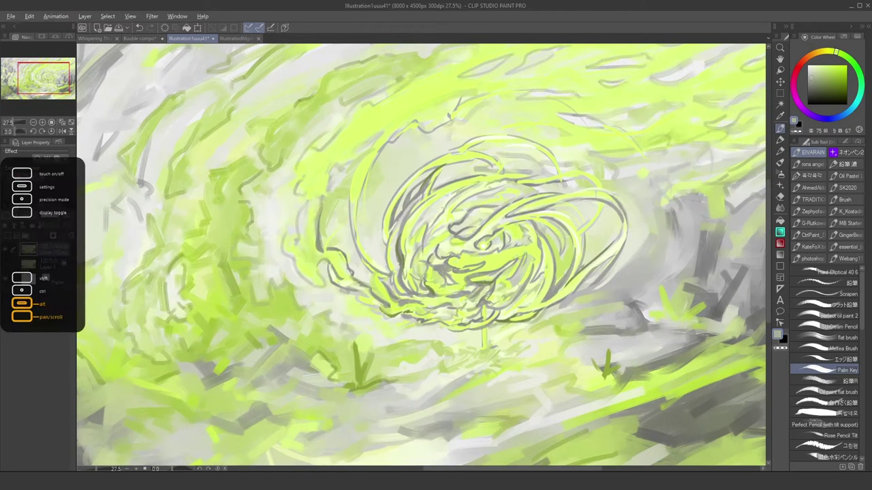
Shade the spiral's strands with sampled olive green, add lime touches and reinforce the upper-left arc in sampled grey
{"action": "left_click", "coordinate": [419, 220], "text": "alt"}
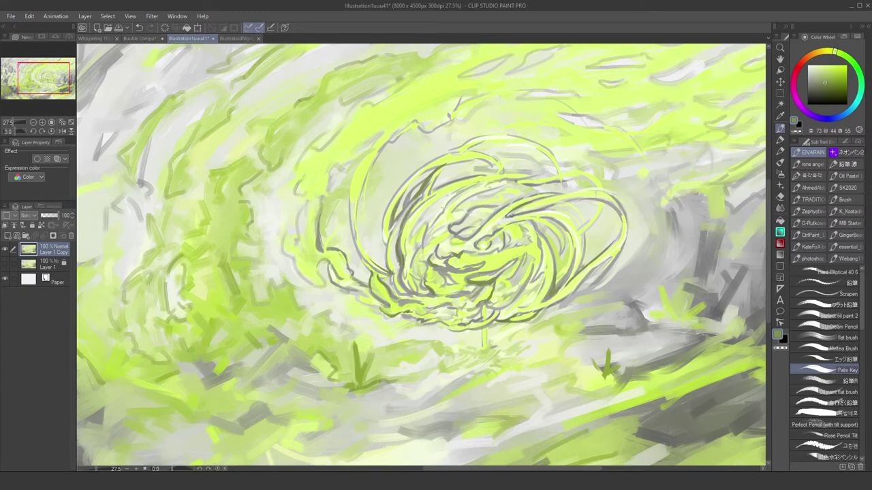
{"action": "left_click", "coordinate": [543, 252], "text": "alt"}
{"action": "left_click", "coordinate": [560, 280], "text": "alt"}
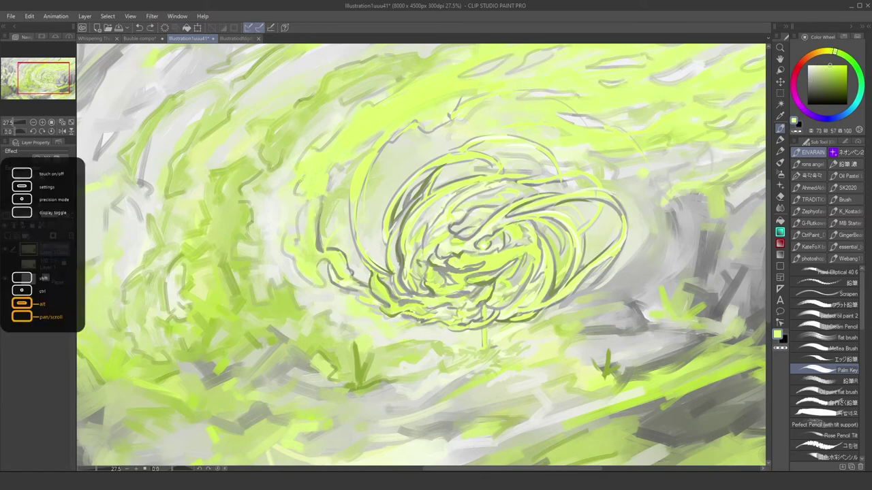
{"action": "left_click", "coordinate": [506, 142], "text": "alt"}
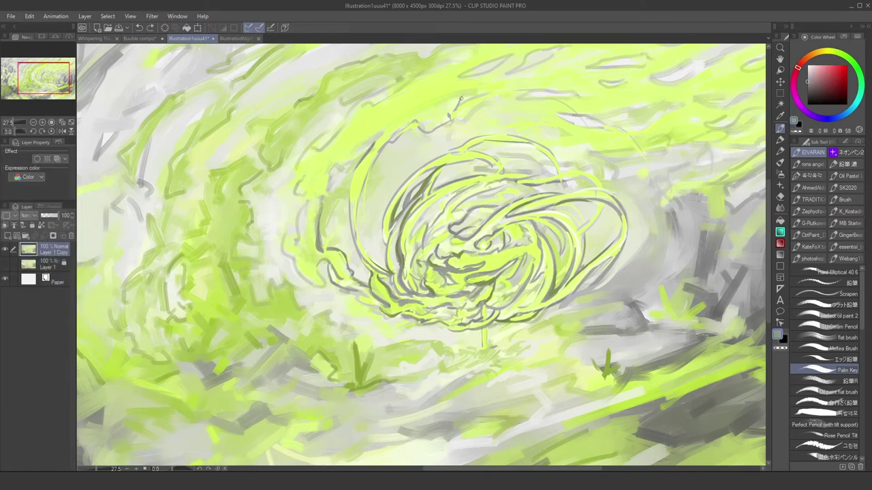
Deepen the spiral's outlines with sampled dark grey and draw a thin leaf-shaped mark inside its left arc
{"action": "left_click", "coordinate": [490, 318], "text": "alt"}
{"action": "scroll", "coordinate": [490, 319], "scroll_direction": "up", "scroll_amount": 1}
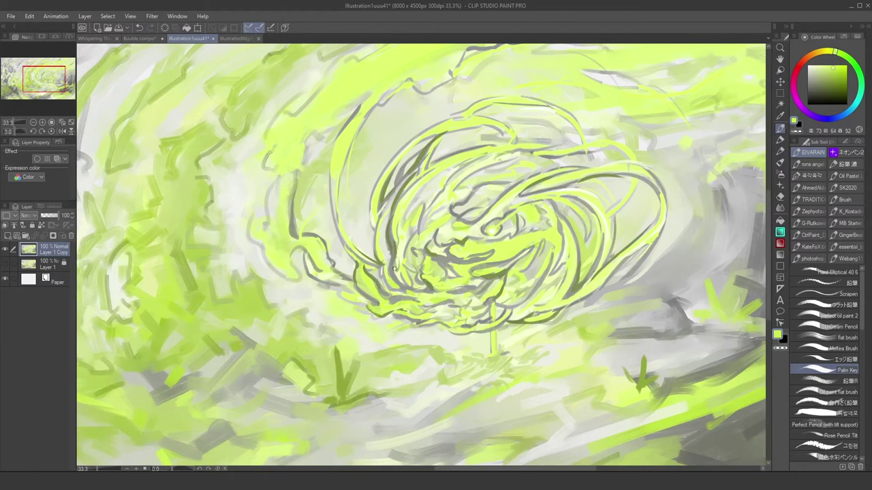
{"action": "left_click", "coordinate": [436, 252], "text": "alt"}
{"action": "left_click", "coordinate": [597, 188], "text": "alt"}
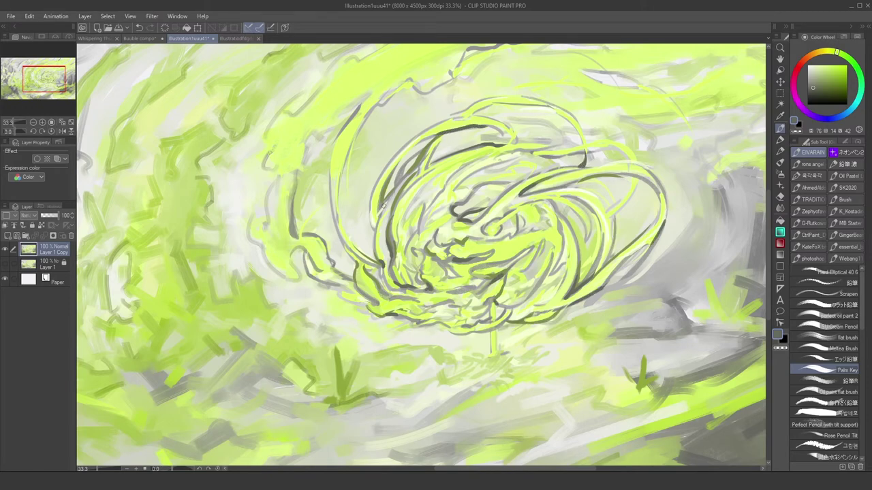
{"action": "left_click_drag", "start_coordinate": [352, 191], "coordinate": [359, 227]}
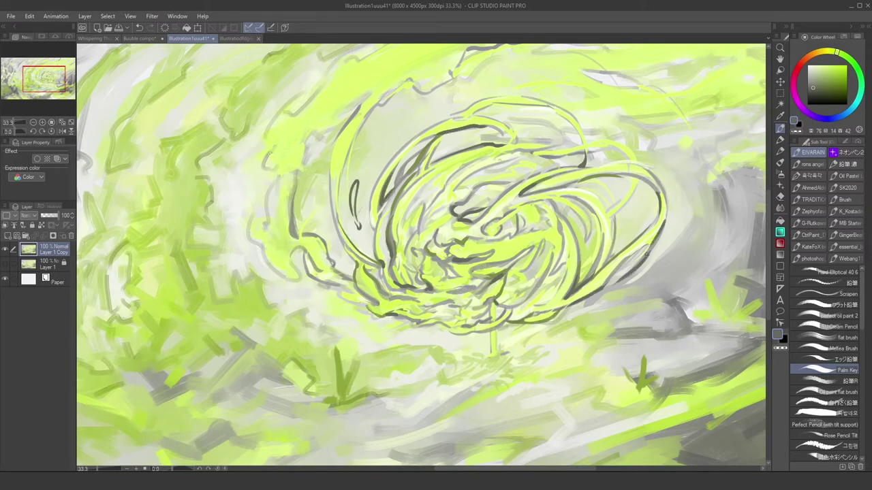
Brush sampled lime strokes across the lower-right foreground with the flat brush
{"action": "scroll", "coordinate": [539, 277], "scroll_direction": "down", "scroll_amount": 1}
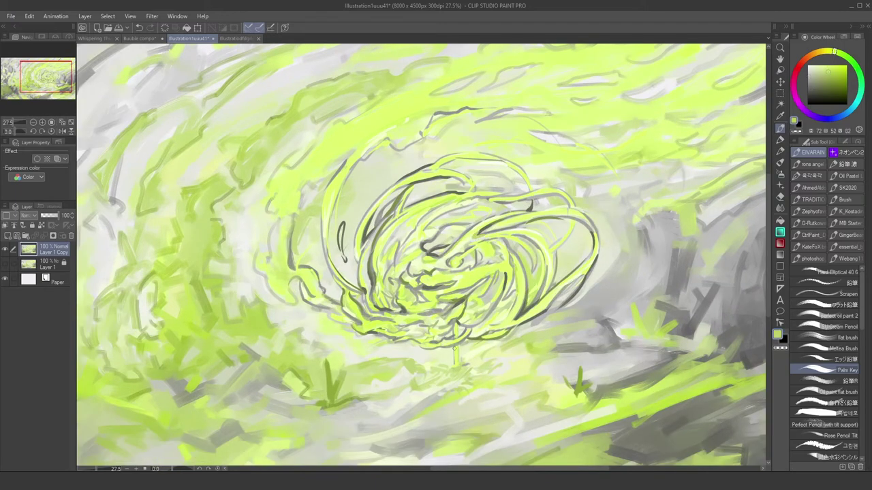
{"action": "scroll", "coordinate": [498, 304], "scroll_direction": "down", "scroll_amount": 2}
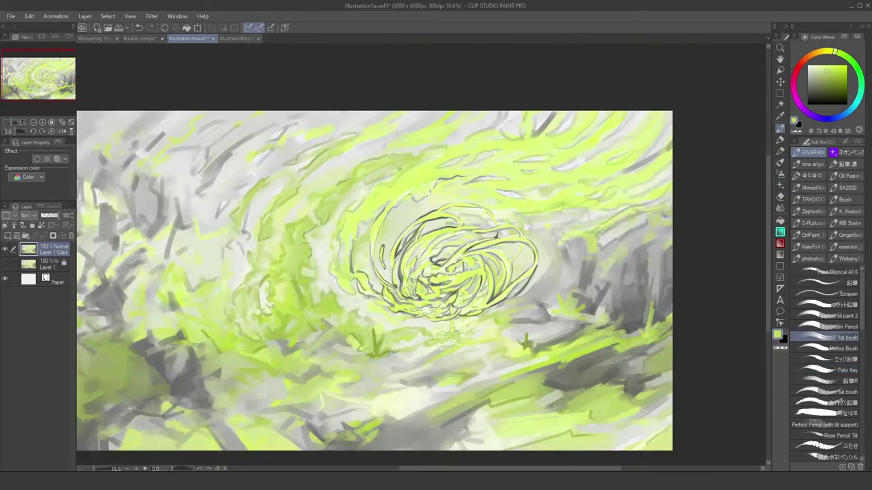
{"action": "scroll", "coordinate": [532, 341], "scroll_direction": "up", "scroll_amount": 1}
{"action": "scroll", "coordinate": [563, 387], "scroll_direction": "down", "scroll_amount": 1}
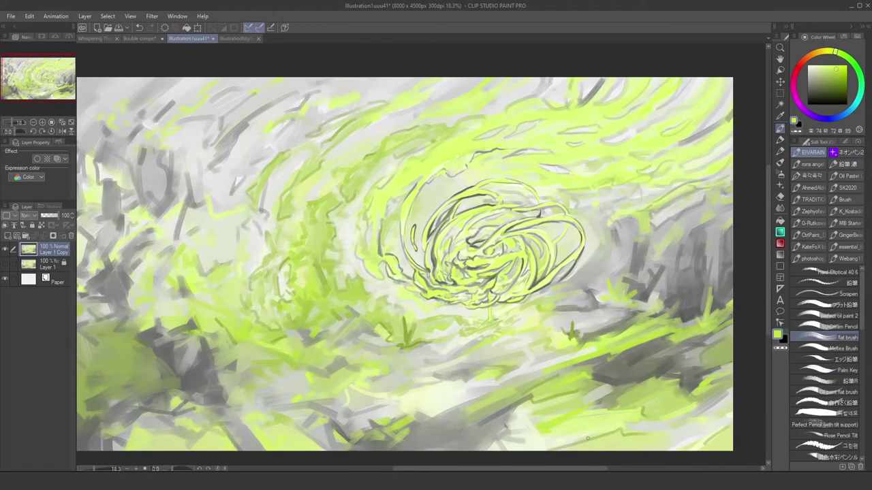
Touch up the ground and lower-left rocks with sampled olive green and grey using the flat brush
{"action": "left_click", "coordinate": [374, 432], "text": "alt"}
{"action": "scroll", "coordinate": [278, 225], "scroll_direction": "up", "scroll_amount": 1}
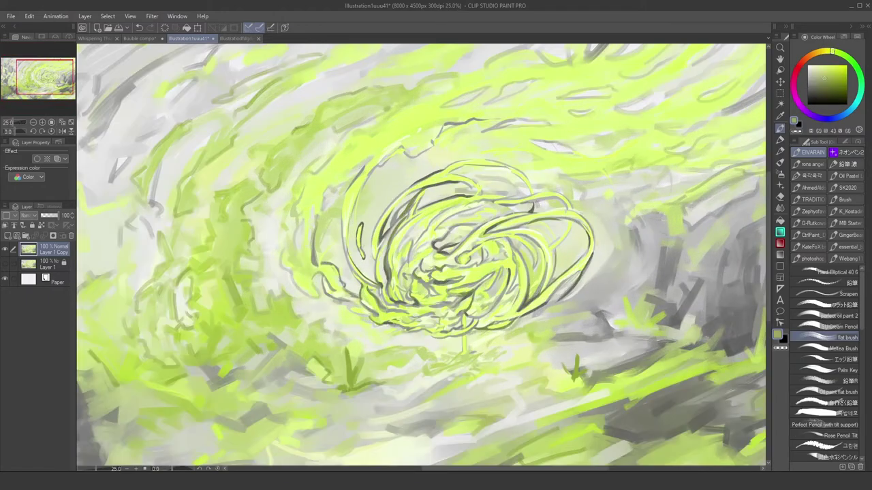
{"action": "left_click", "coordinate": [279, 224], "text": "alt"}
{"action": "scroll", "coordinate": [281, 249], "scroll_direction": "up", "scroll_amount": 1}
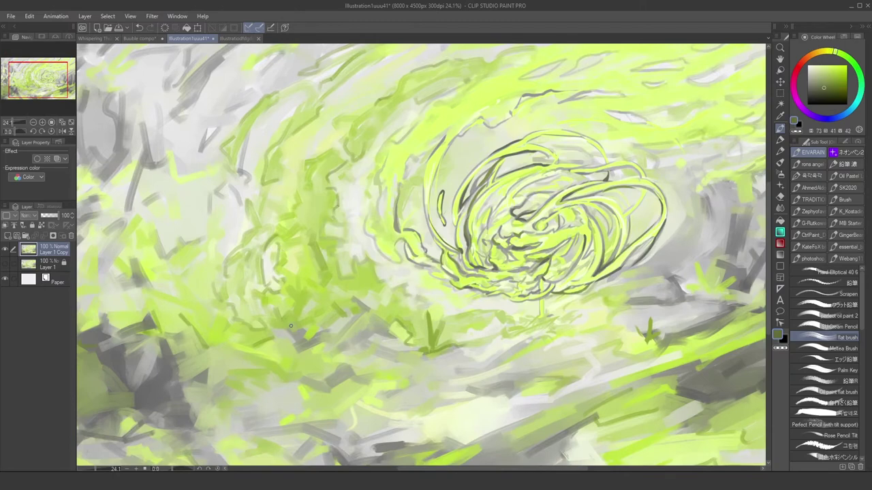
{"action": "scroll", "coordinate": [290, 327], "scroll_direction": "down", "scroll_amount": 3}
{"action": "scroll", "coordinate": [300, 330], "scroll_direction": "up", "scroll_amount": 2}
{"action": "left_click", "coordinate": [303, 333], "text": "alt"}
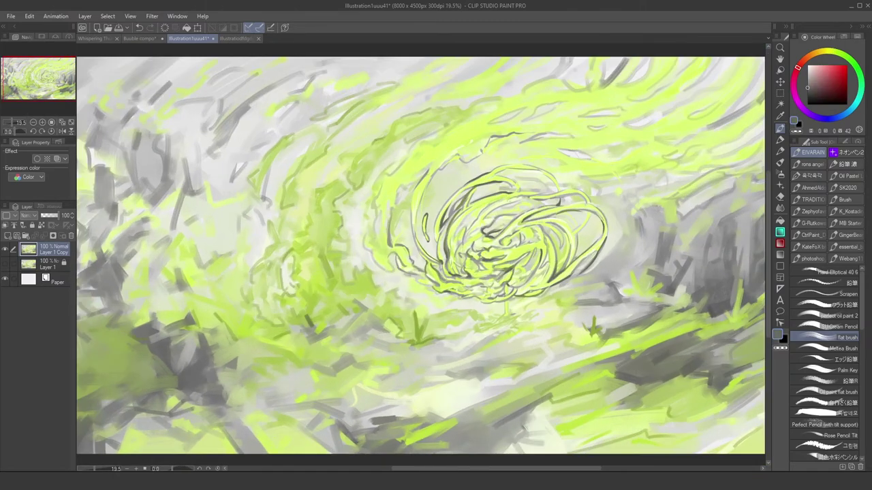
Paint light blue accents at the base of the green mass and across the lower-left rocks
{"action": "left_click_drag", "start_coordinate": [305, 309], "coordinate": [311, 327]}
{"action": "scroll", "coordinate": [310, 326], "scroll_direction": "down", "scroll_amount": 2}
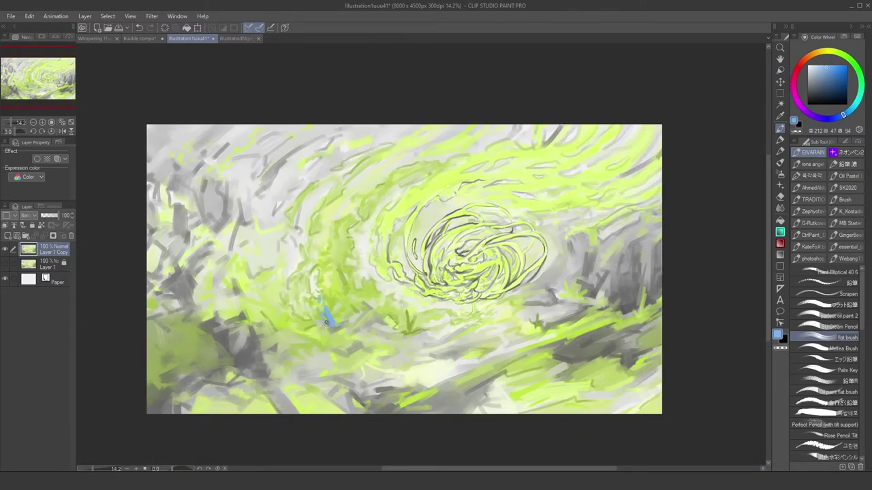
{"action": "scroll", "coordinate": [326, 320], "scroll_direction": "up", "scroll_amount": 2}
{"action": "left_click_drag", "start_coordinate": [246, 395], "coordinate": [221, 412]}
{"action": "left_click_drag", "start_coordinate": [167, 371], "coordinate": [211, 394]}
{"action": "scroll", "coordinate": [211, 393], "scroll_direction": "down", "scroll_amount": 1}
{"action": "left_click_drag", "start_coordinate": [108, 365], "coordinate": [129, 412]}
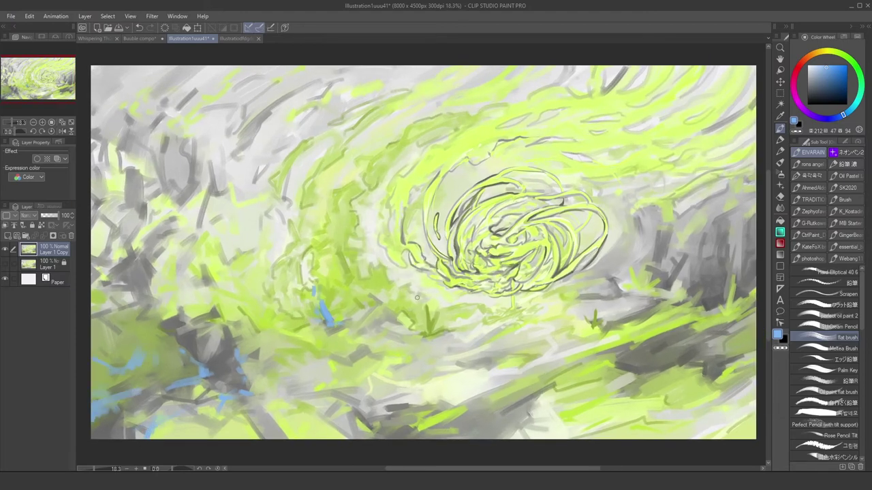
Rework the lower-left rock with sampled dark grey and brush sampled light grey strokes across the upper-left sky
{"action": "left_click", "coordinate": [207, 346], "text": "alt"}
{"action": "left_click_drag", "start_coordinate": [199, 343], "coordinate": [215, 364]}
{"action": "left_click", "coordinate": [213, 169], "text": "alt"}
{"action": "left_click_drag", "start_coordinate": [178, 180], "coordinate": [184, 198]}
{"action": "left_click_drag", "start_coordinate": [174, 68], "coordinate": [223, 87]}
{"action": "left_click_drag", "start_coordinate": [102, 69], "coordinate": [149, 110]}
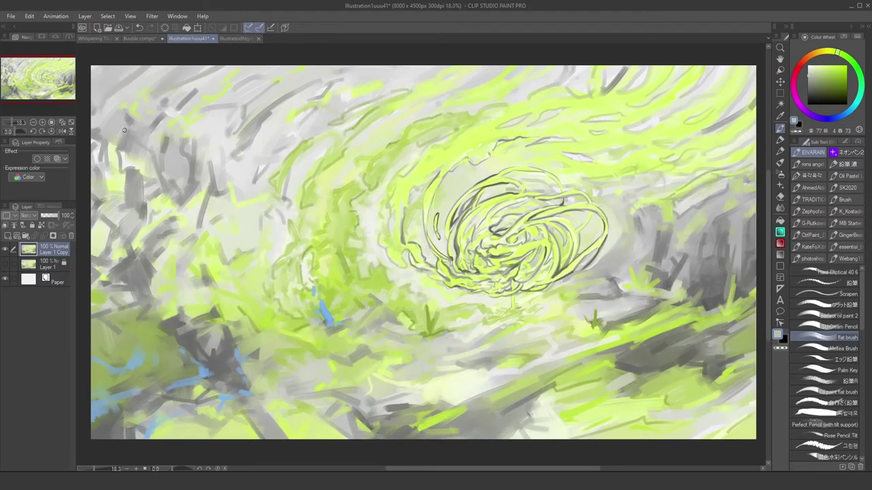
{"action": "left_click_drag", "start_coordinate": [203, 126], "coordinate": [207, 145]}
{"action": "left_click_drag", "start_coordinate": [271, 150], "coordinate": [274, 167]}
{"action": "scroll", "coordinate": [274, 168], "scroll_direction": "down", "scroll_amount": 1}
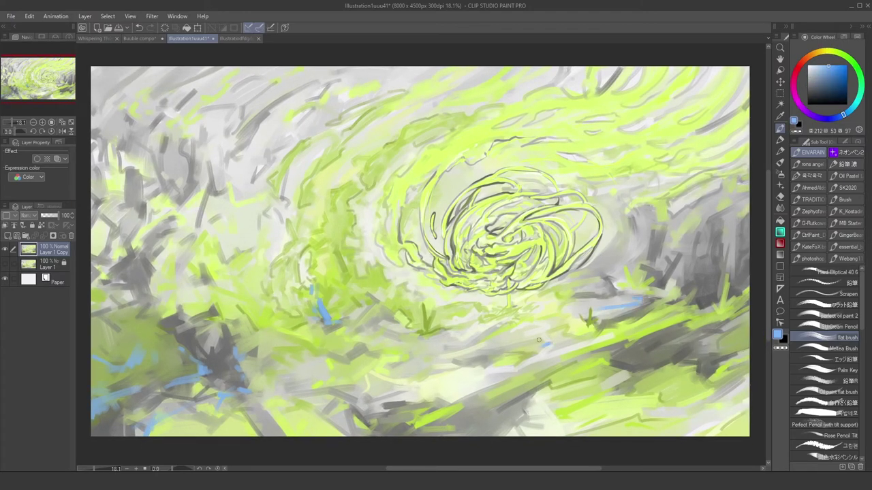
Brush blue streaks along the swirl's upper-left arcs and darker blue strokes at the base of the green mass
{"action": "left_click_drag", "start_coordinate": [392, 156], "coordinate": [458, 111]}
{"action": "left_click_drag", "start_coordinate": [440, 99], "coordinate": [478, 82]}
{"action": "left_click_drag", "start_coordinate": [319, 319], "coordinate": [343, 327]}
{"action": "left_click_drag", "start_coordinate": [263, 320], "coordinate": [315, 335]}
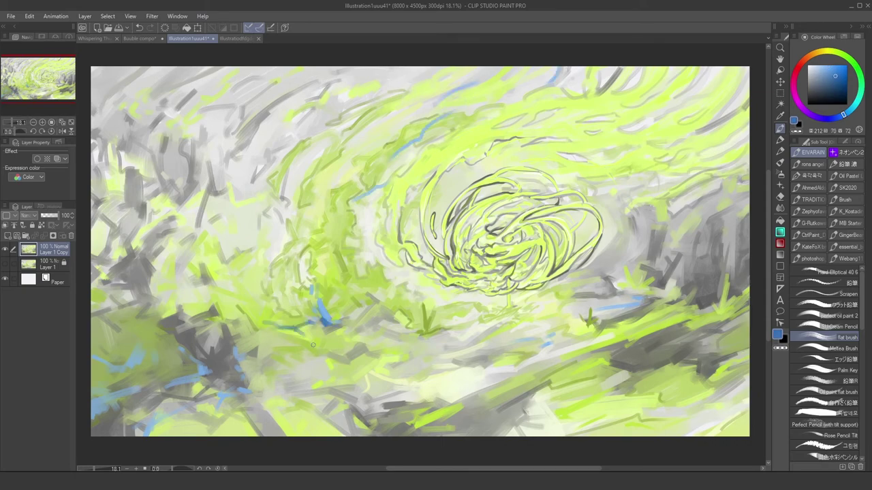
Brush teal strokes into the upper-left corner and along the upper edge of the sky
{"action": "scroll", "coordinate": [282, 279], "scroll_direction": "down", "scroll_amount": 3}
{"action": "scroll", "coordinate": [446, 242], "scroll_direction": "up", "scroll_amount": 2}
{"action": "left_click", "coordinate": [859, 87]}
{"action": "left_click_drag", "start_coordinate": [204, 112], "coordinate": [217, 149]}
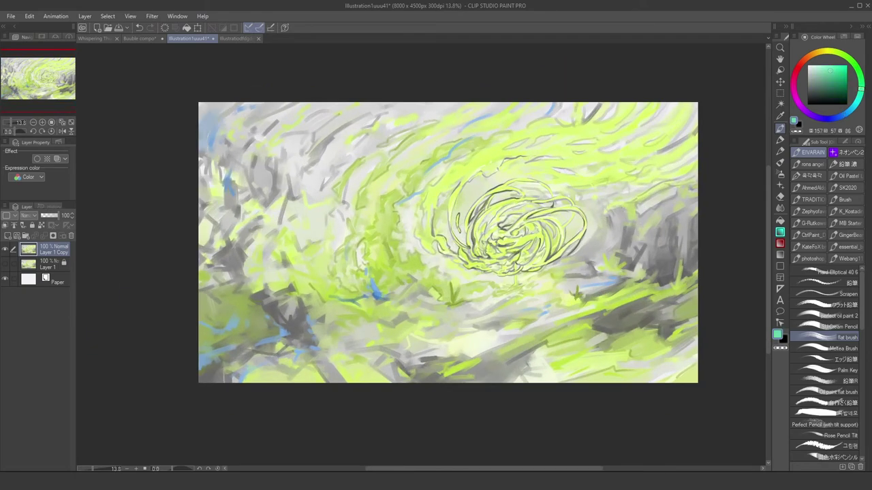
{"action": "left_click_drag", "start_coordinate": [263, 113], "coordinate": [286, 151]}
{"action": "left_click_drag", "start_coordinate": [385, 117], "coordinate": [444, 104]}
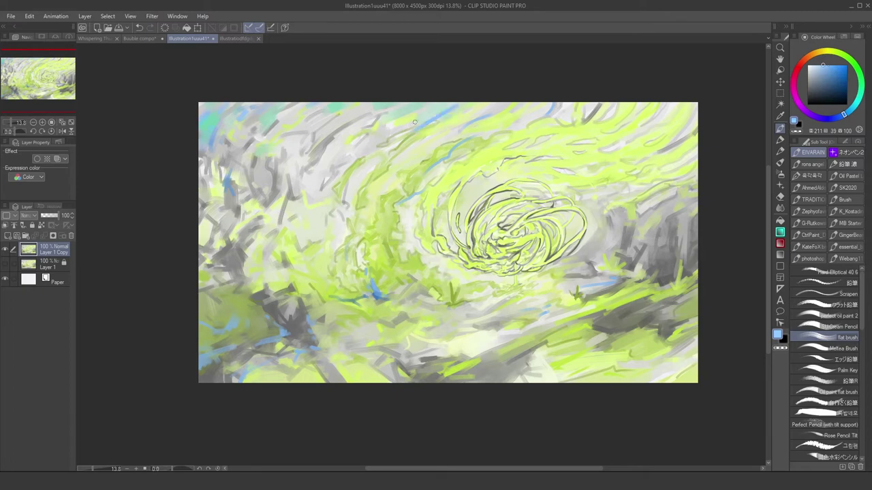
Paint light blue strokes on the right-hand rocks and pale blue touches around the central spiral
{"action": "mouse_move", "coordinate": [689, 265]}
{"action": "left_mouse_down"}
{"action": "mouse_move", "coordinate": [663, 238]}
{"action": "mouse_move", "coordinate": [647, 269]}
{"action": "left_mouse_up"}
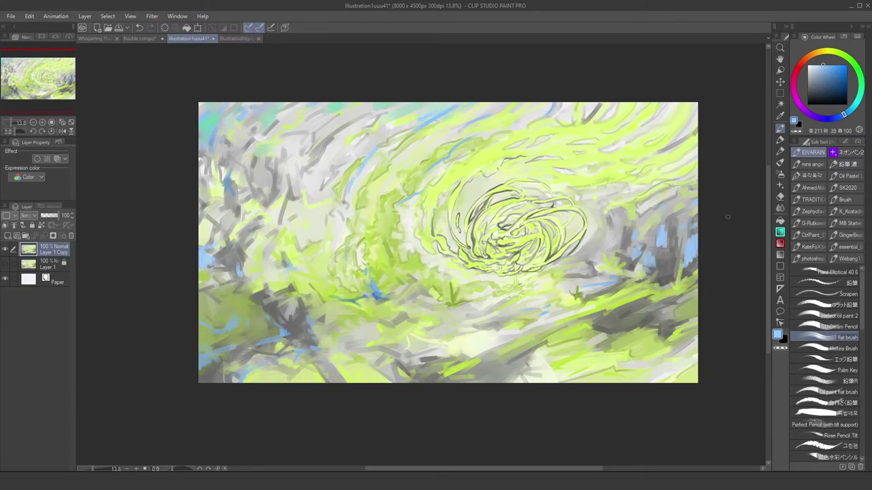
{"action": "mouse_move", "coordinate": [593, 238]}
{"action": "left_mouse_down"}
{"action": "mouse_move", "coordinate": [578, 262]}
{"action": "mouse_move", "coordinate": [491, 286]}
{"action": "mouse_move", "coordinate": [416, 291]}
{"action": "left_mouse_up"}
{"action": "scroll", "coordinate": [130, 329], "scroll_direction": "up", "scroll_amount": 1}
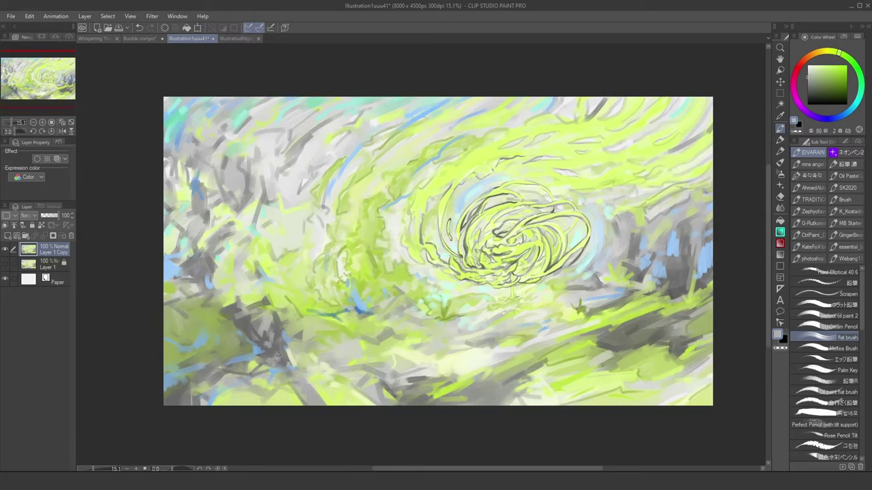
Darken the lower-left rock with sampled grey and add dark leaf marks mid-foreground, switching to the Cream Pencil brush
{"action": "left_click", "coordinate": [272, 344], "text": "alt"}
{"action": "left_click_drag", "start_coordinate": [232, 351], "coordinate": [197, 329]}
{"action": "mouse_move", "coordinate": [358, 319]}
{"action": "left_mouse_down"}
{"action": "mouse_move", "coordinate": [412, 339]}
{"action": "mouse_move", "coordinate": [327, 362]}
{"action": "left_mouse_up"}
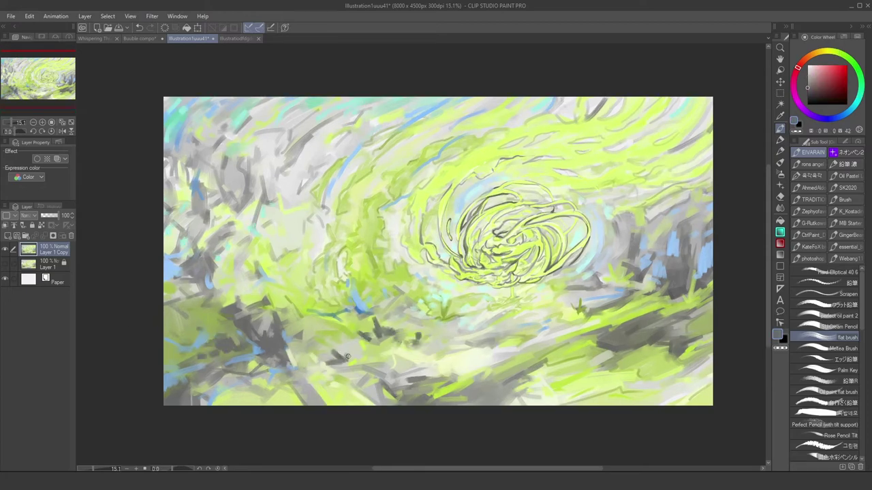
{"action": "left_click", "coordinate": [837, 327]}
{"action": "left_click", "coordinate": [389, 320], "text": "alt"}
{"action": "left_click_drag", "start_coordinate": [388, 318], "coordinate": [360, 338]}
Scatter pale cream and light lime flecks across the left bank, the lower-left rocks and the central foreground
{"action": "mouse_move", "coordinate": [421, 334]}
{"action": "left_mouse_down"}
{"action": "mouse_move", "coordinate": [402, 346]}
{"action": "mouse_move", "coordinate": [520, 346]}
{"action": "mouse_move", "coordinate": [449, 287]}
{"action": "mouse_move", "coordinate": [268, 334]}
{"action": "mouse_move", "coordinate": [253, 285]}
{"action": "left_mouse_up"}
{"action": "left_click", "coordinate": [271, 334], "text": "alt"}
{"action": "mouse_move", "coordinate": [297, 225]}
{"action": "left_mouse_down"}
{"action": "mouse_move", "coordinate": [275, 256]}
{"action": "mouse_move", "coordinate": [276, 310]}
{"action": "left_mouse_up"}
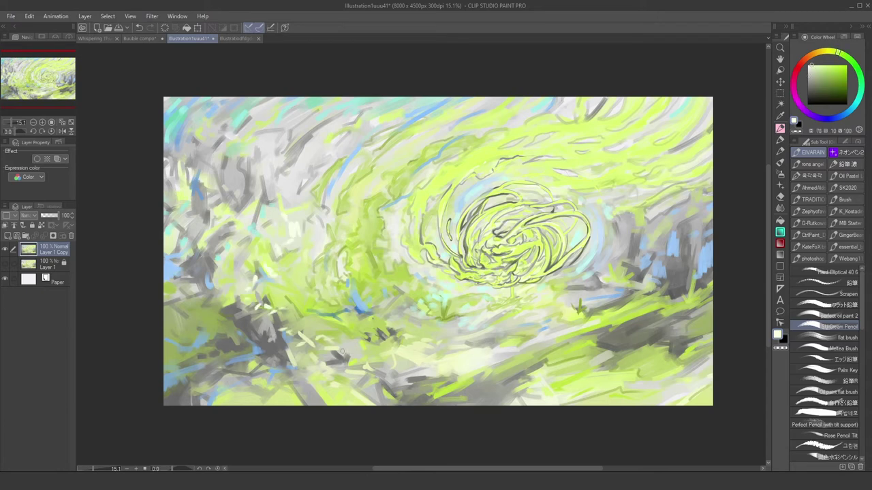
{"action": "left_click_drag", "start_coordinate": [341, 357], "coordinate": [450, 325]}
{"action": "left_click_drag", "start_coordinate": [258, 211], "coordinate": [181, 225]}
{"action": "left_click_drag", "start_coordinate": [268, 192], "coordinate": [256, 209]}
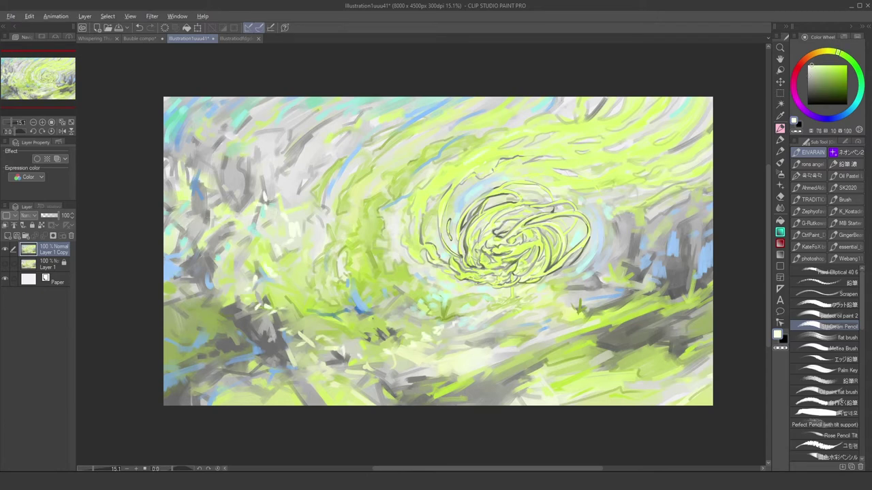
{"action": "left_click", "coordinate": [308, 271], "text": "alt"}
{"action": "left_click_drag", "start_coordinate": [286, 294], "coordinate": [310, 268]}
{"action": "mouse_move", "coordinate": [216, 312]}
{"action": "left_mouse_down"}
{"action": "mouse_move", "coordinate": [166, 305]}
{"action": "mouse_move", "coordinate": [165, 328]}
{"action": "left_mouse_up"}
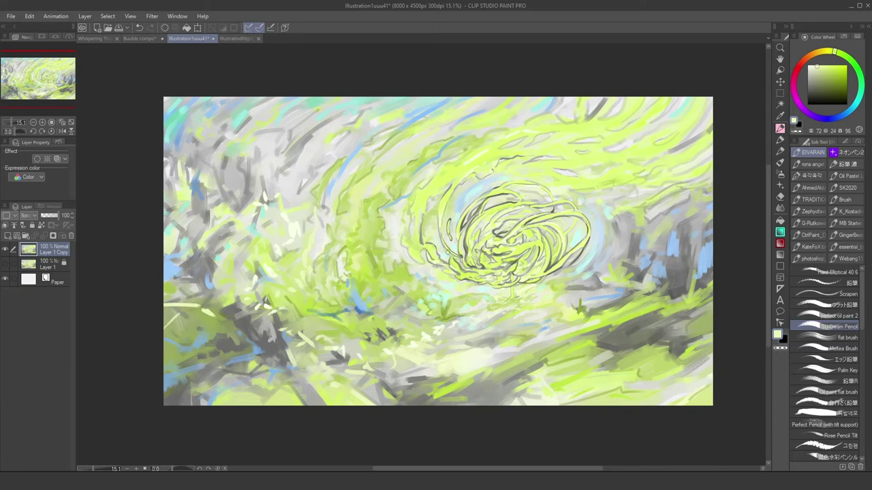
Draw sampled dark grey leaf marks along the lower-left rock edge and build up the shrub in the central foreground
{"action": "left_click", "coordinate": [303, 392], "text": "alt"}
{"action": "mouse_move", "coordinate": [295, 383]}
{"action": "left_mouse_down"}
{"action": "mouse_move", "coordinate": [321, 405]}
{"action": "mouse_move", "coordinate": [344, 405]}
{"action": "left_mouse_up"}
{"action": "mouse_move", "coordinate": [374, 320]}
{"action": "left_mouse_down"}
{"action": "mouse_move", "coordinate": [418, 344]}
{"action": "mouse_move", "coordinate": [429, 337]}
{"action": "mouse_move", "coordinate": [403, 368]}
{"action": "mouse_move", "coordinate": [447, 354]}
{"action": "left_mouse_up"}
{"action": "left_click", "coordinate": [408, 354], "text": "alt"}
{"action": "left_click", "coordinate": [362, 304], "text": "alt"}
{"action": "left_click", "coordinate": [365, 237], "text": "alt"}
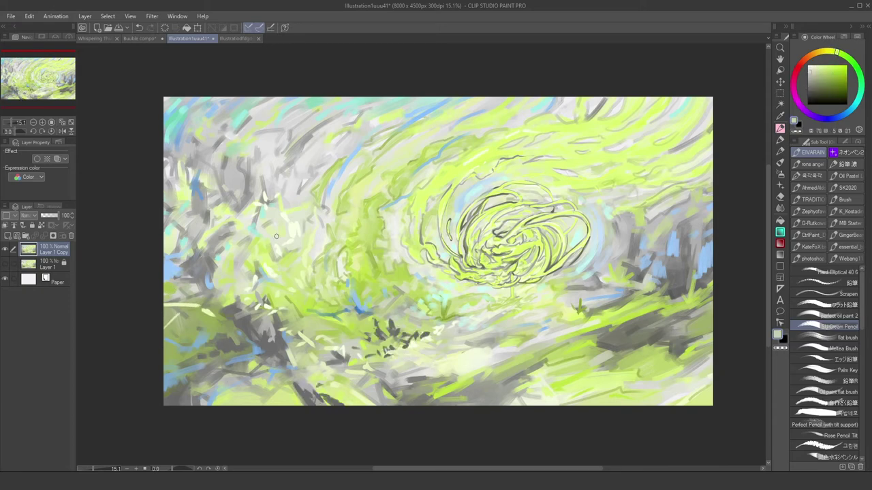
{"action": "left_click", "coordinate": [313, 259], "text": "alt"}
{"action": "mouse_move", "coordinate": [242, 217]}
{"action": "left_mouse_down"}
{"action": "mouse_move", "coordinate": [219, 276]}
{"action": "mouse_move", "coordinate": [197, 215]}
{"action": "left_mouse_up"}
{"action": "key", "text": "ctrl+z"}
Brush sampled muted blue onto the left rocks and sky and light blue strokes at the swirl's upper right with the flat brush
{"action": "left_click", "coordinate": [837, 338]}
{"action": "left_click", "coordinate": [204, 272], "text": "alt"}
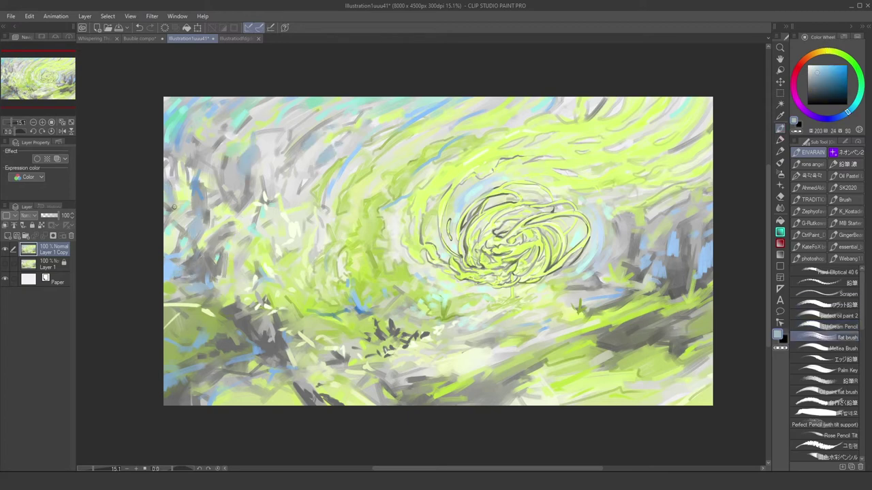
{"action": "left_click", "coordinate": [354, 310], "text": "alt"}
{"action": "left_click_drag", "start_coordinate": [684, 100], "coordinate": [668, 119]}
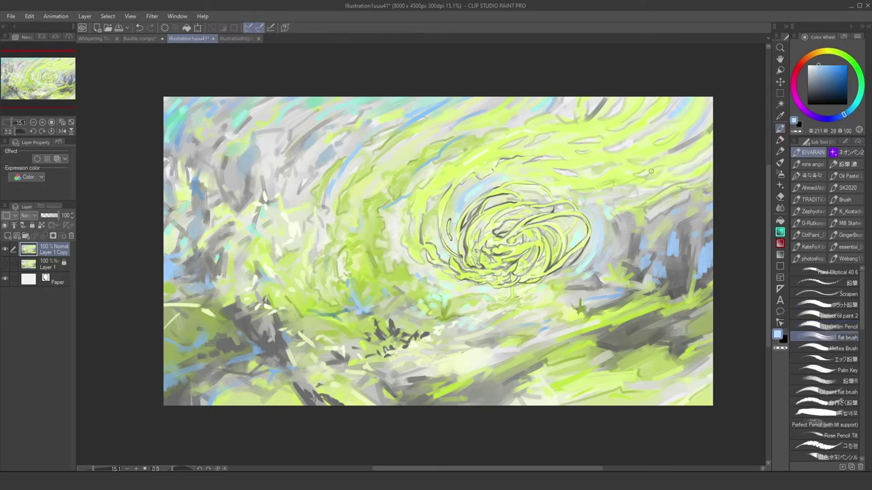
{"action": "left_click", "coordinate": [375, 309], "text": "alt"}
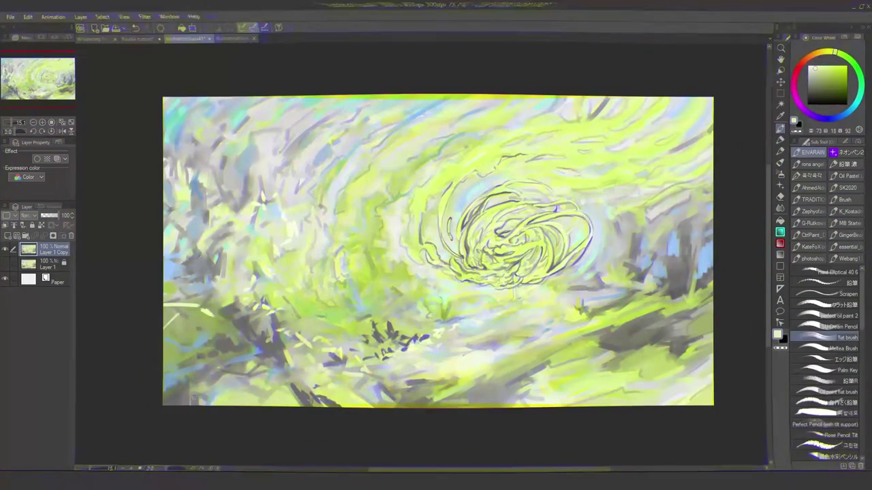
Add sampled dark olive leaf flecks on the swirl's upper arc and along the left bank with the Cream Pencil brush
{"action": "key", "text": "comma"}
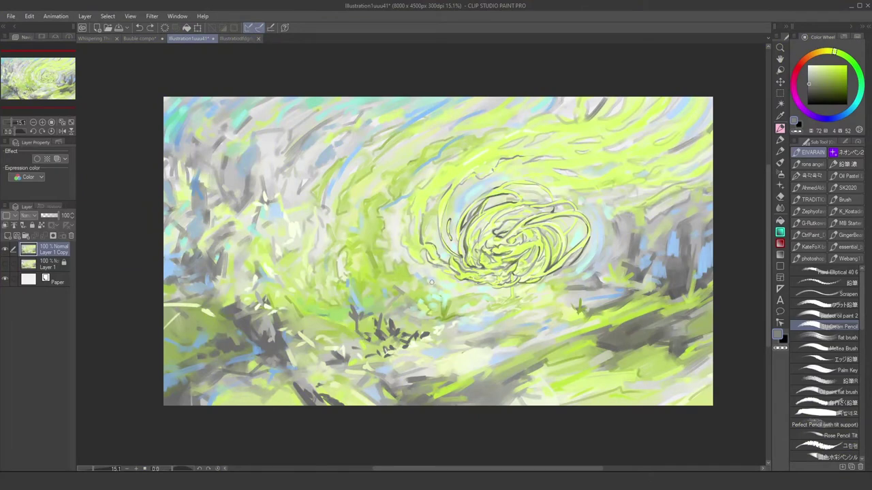
{"action": "left_click", "coordinate": [382, 286], "text": "alt"}
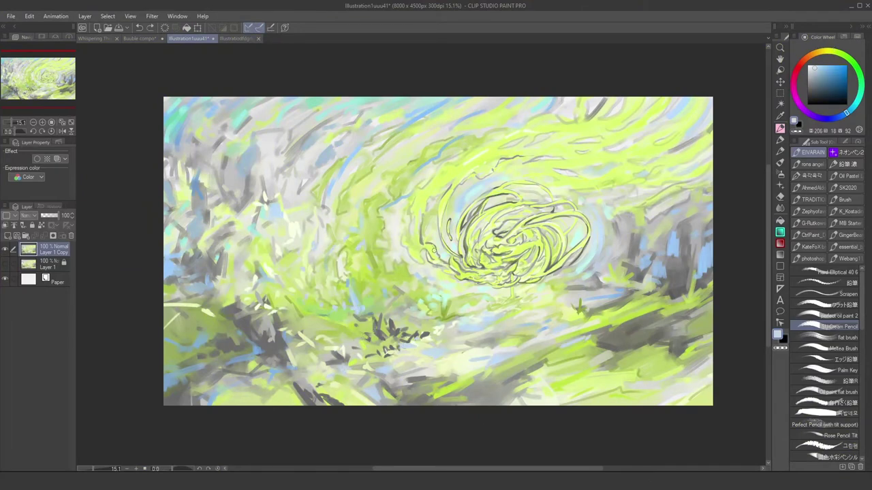
{"action": "left_click", "coordinate": [442, 254], "text": "alt"}
{"action": "left_click_drag", "start_coordinate": [510, 126], "coordinate": [478, 136]}
{"action": "left_click_drag", "start_coordinate": [429, 294], "coordinate": [412, 286]}
{"action": "left_click_drag", "start_coordinate": [281, 320], "coordinate": [347, 312]}
{"action": "left_click_drag", "start_coordinate": [423, 331], "coordinate": [433, 321]}
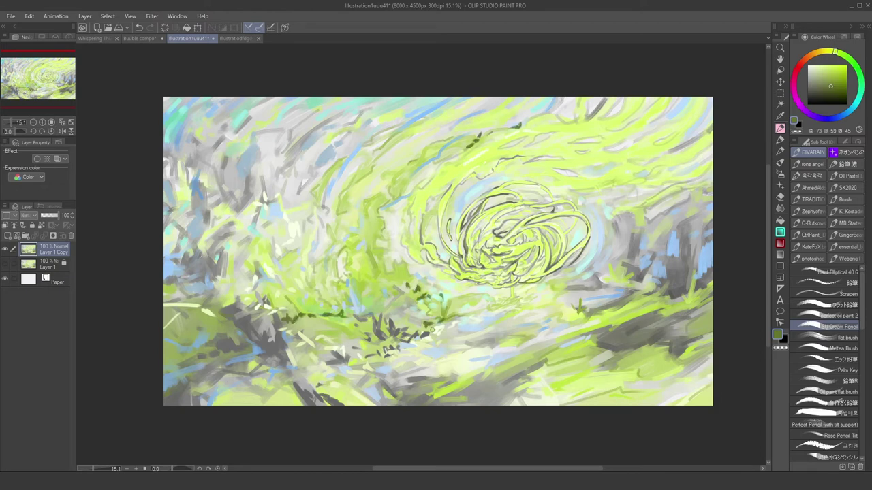
Dot dark olive tufts over the lower-left foreground and right-hand slope, and add sampled lime touches at the lower centre
{"action": "left_click_drag", "start_coordinate": [311, 367], "coordinate": [331, 356]}
{"action": "left_click_drag", "start_coordinate": [244, 388], "coordinate": [256, 383]}
{"action": "left_click_drag", "start_coordinate": [581, 346], "coordinate": [594, 325]}
{"action": "left_click_drag", "start_coordinate": [613, 354], "coordinate": [646, 373]}
{"action": "left_click", "coordinate": [480, 398], "text": "alt"}
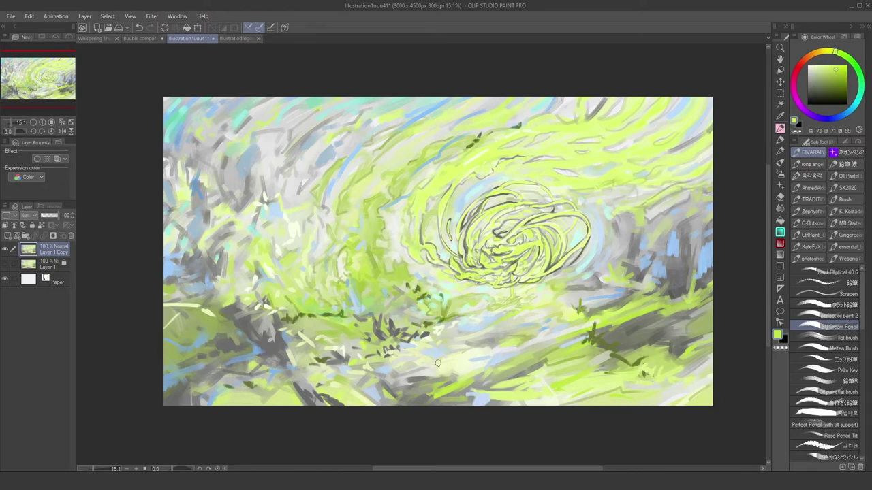
{"action": "left_click_drag", "start_coordinate": [416, 362], "coordinate": [446, 358]}
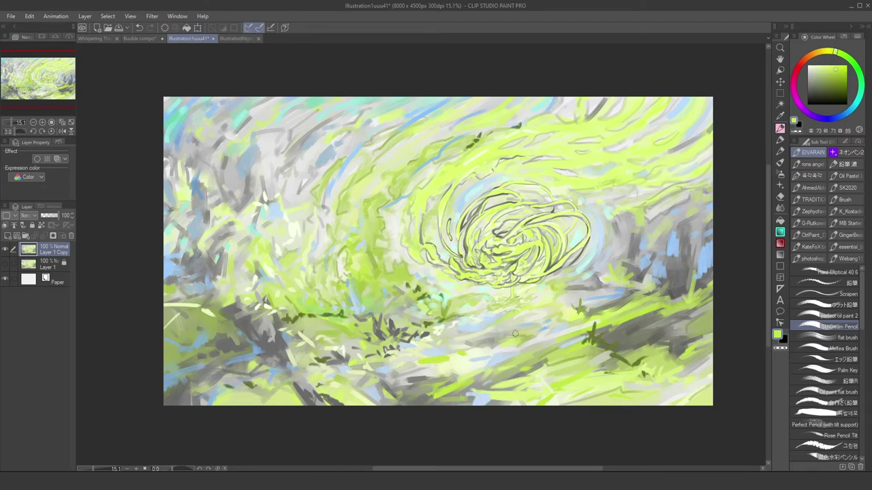
Paint dark blue accents in the lower-left rock and along the dark rock on the right slope
{"action": "left_click", "coordinate": [170, 374], "text": "alt"}
{"action": "left_click_drag", "start_coordinate": [265, 342], "coordinate": [255, 353]}
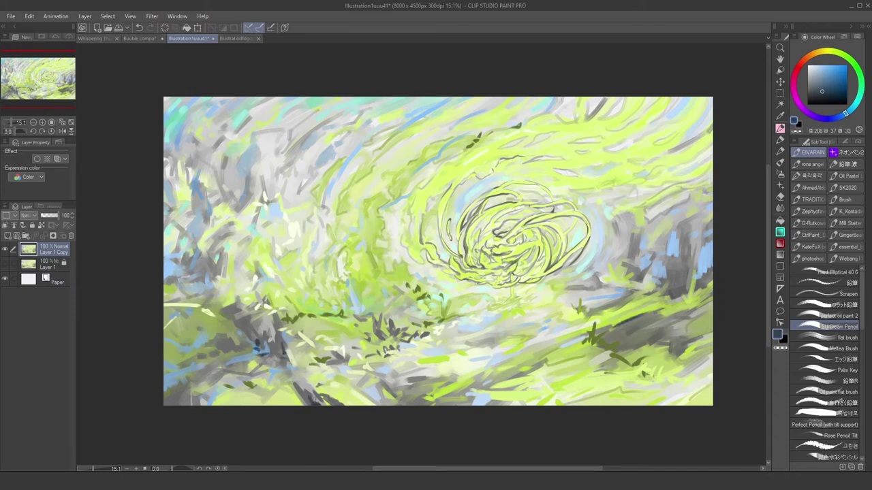
{"action": "mouse_move", "coordinate": [640, 312]}
{"action": "left_mouse_down"}
{"action": "mouse_move", "coordinate": [681, 327]}
{"action": "mouse_move", "coordinate": [708, 350]}
{"action": "left_mouse_up"}
Add small flecks of sampled lime, grey and pale green to the lower-right foreground and the ground beneath the spiral
{"action": "left_click", "coordinate": [546, 378], "text": "alt"}
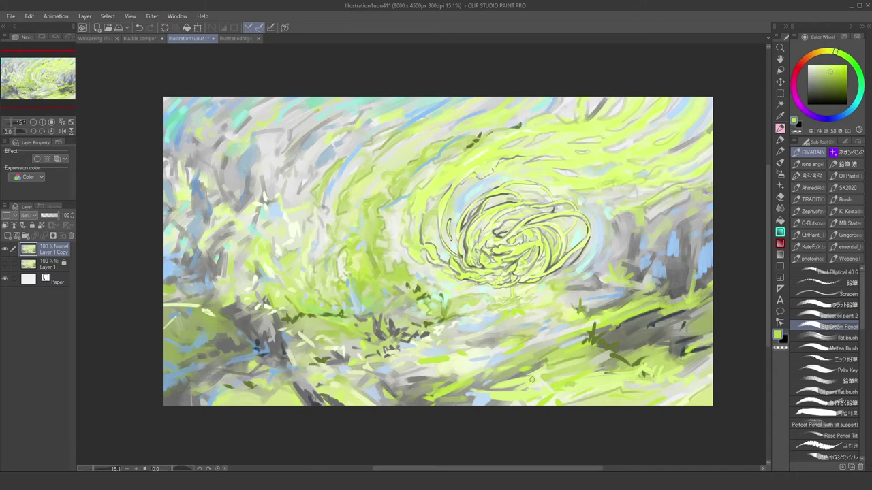
{"action": "left_click", "coordinate": [470, 393], "text": "alt"}
{"action": "left_click", "coordinate": [545, 344], "text": "alt"}
{"action": "left_click", "coordinate": [558, 296], "text": "alt"}
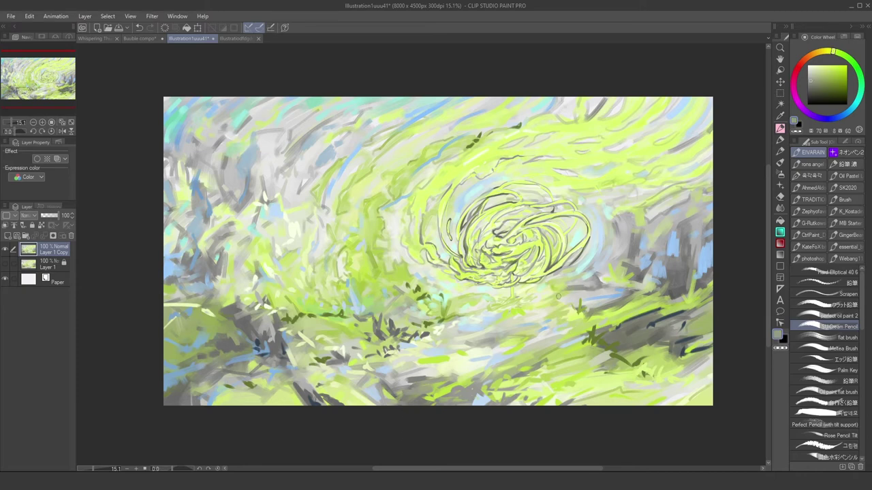
{"action": "left_click", "coordinate": [544, 306], "text": "alt"}
{"action": "left_click", "coordinate": [617, 271], "text": "alt"}
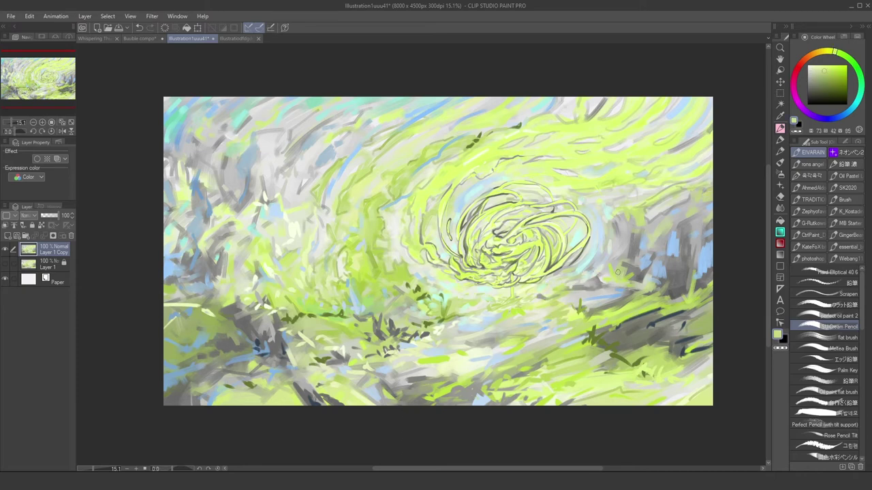
Extend the sampled lime flecks along the lower foreground and draw small grey marks beside the right-hand rocks
{"action": "left_click", "coordinate": [605, 389], "text": "alt"}
{"action": "left_click", "coordinate": [404, 392], "text": "alt"}
{"action": "left_click", "coordinate": [680, 296], "text": "alt"}
{"action": "left_click", "coordinate": [616, 267], "text": "alt"}
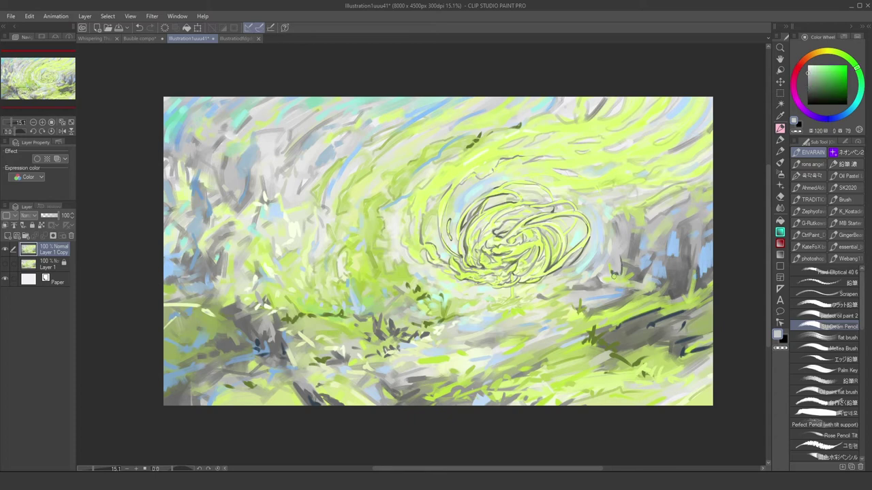
Scatter sampled pale green flecks over the lower-left rocks and add dark grey leaf marks on the left bank
{"action": "left_click", "coordinate": [230, 325], "text": "alt"}
{"action": "left_click", "coordinate": [199, 383], "text": "alt"}
{"action": "left_click", "coordinate": [175, 370], "text": "alt"}
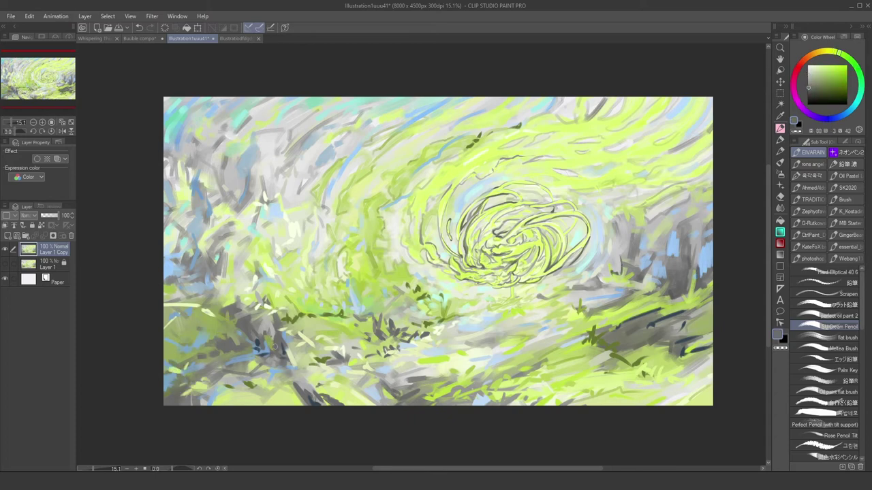
{"action": "left_click", "coordinate": [184, 265], "text": "alt"}
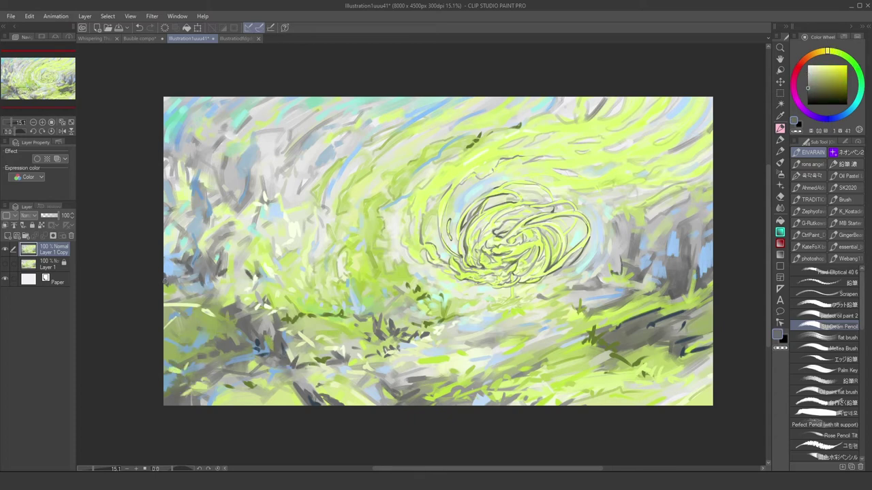
Touch up the upper-left sky with sampled light greys and the rim around the spiral with a sampled near-white
{"action": "left_click", "coordinate": [291, 157], "text": "alt"}
{"action": "left_click", "coordinate": [204, 151], "text": "alt"}
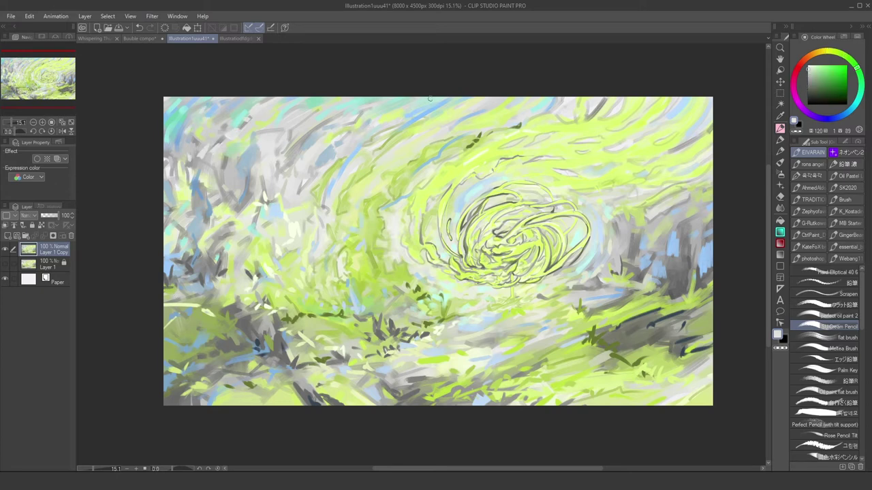
{"action": "left_click", "coordinate": [407, 254], "text": "alt"}
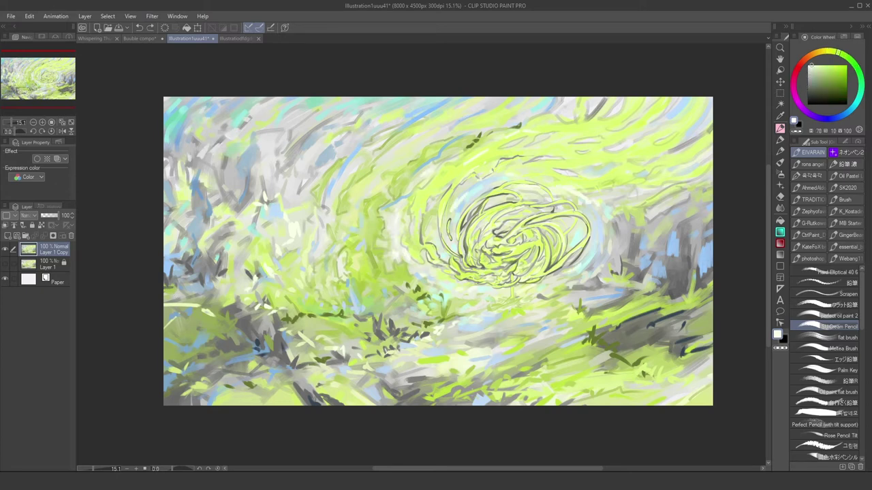
Switch to the Palm Key brush and add a new layer above Layer 1 Copy
{"action": "left_click", "coordinate": [824, 370]}
{"action": "left_click", "coordinate": [6, 235]}
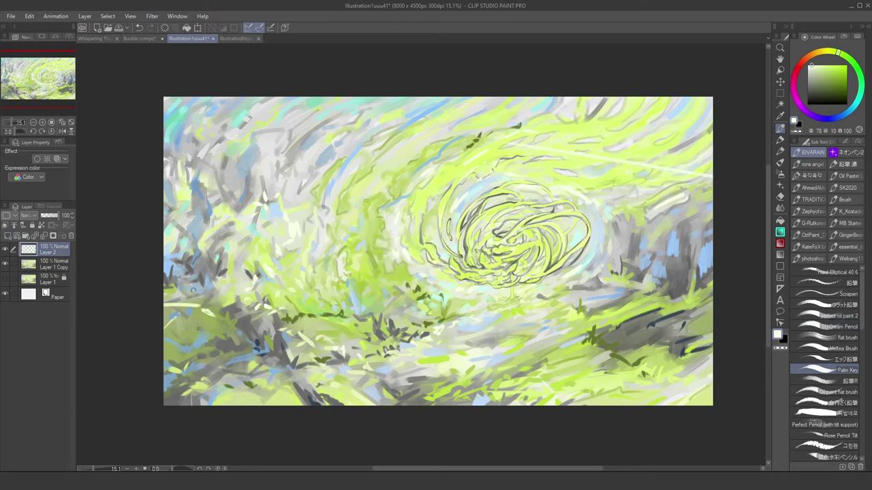
{"action": "left_click_drag", "start_coordinate": [713, 201], "coordinate": [463, 153]}
{"action": "mouse_move", "coordinate": [538, 357]}
{"action": "left_mouse_down"}
{"action": "mouse_move", "coordinate": [490, 336]}
{"action": "mouse_move", "coordinate": [519, 341]}
{"action": "left_mouse_up"}
{"action": "key", "text": "ctrl+z"}
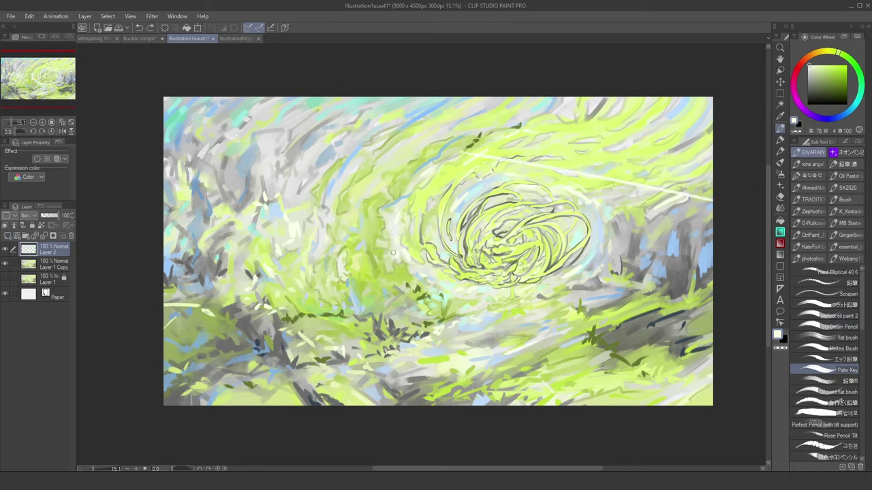
{"action": "left_click_drag", "start_coordinate": [392, 253], "coordinate": [399, 271]}
{"action": "left_click_drag", "start_coordinate": [607, 127], "coordinate": [566, 136]}
{"action": "key", "text": "ctrl+z"}
{"action": "key", "text": "ctrl+z"}
{"action": "key", "text": "ctrl+z"}
{"action": "key", "text": "ctrl+z"}
{"action": "key", "text": "ctrl+z"}
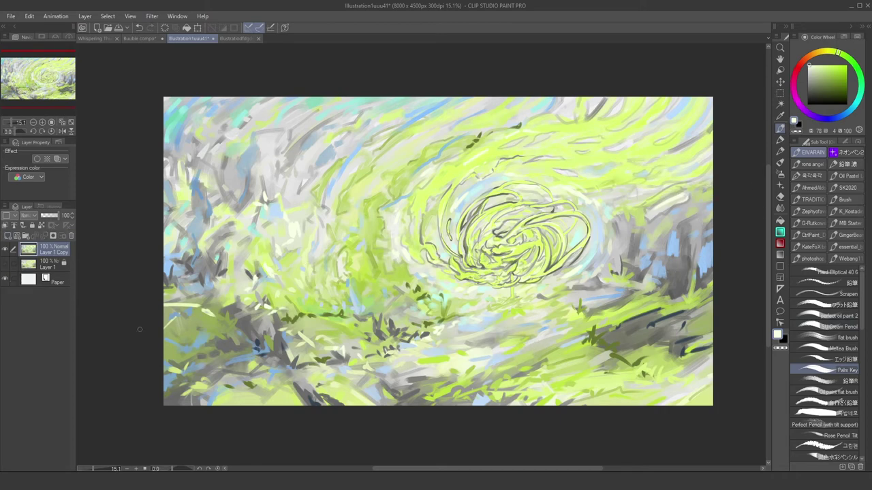
Touch up the left-hand rocks and the ground beneath the small tree with sampled light greys and lime green
{"action": "scroll", "coordinate": [80, 324], "scroll_direction": "up", "scroll_amount": 1}
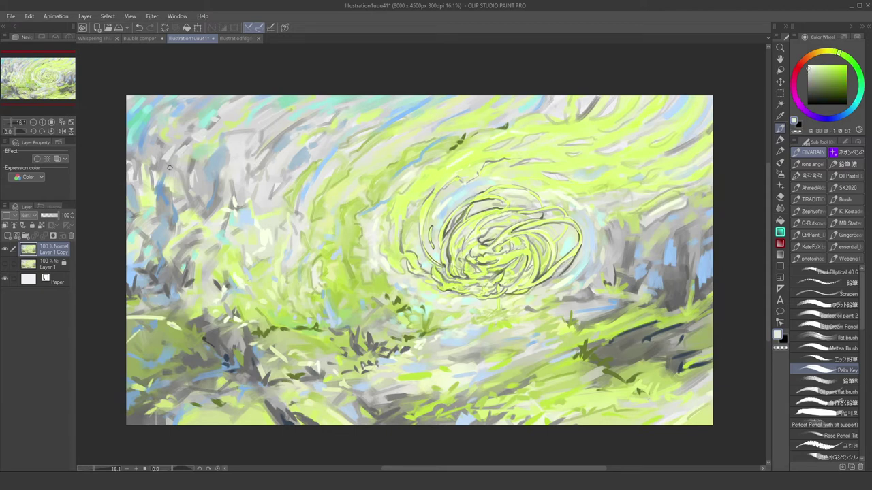
{"action": "left_click", "coordinate": [225, 192], "text": "alt"}
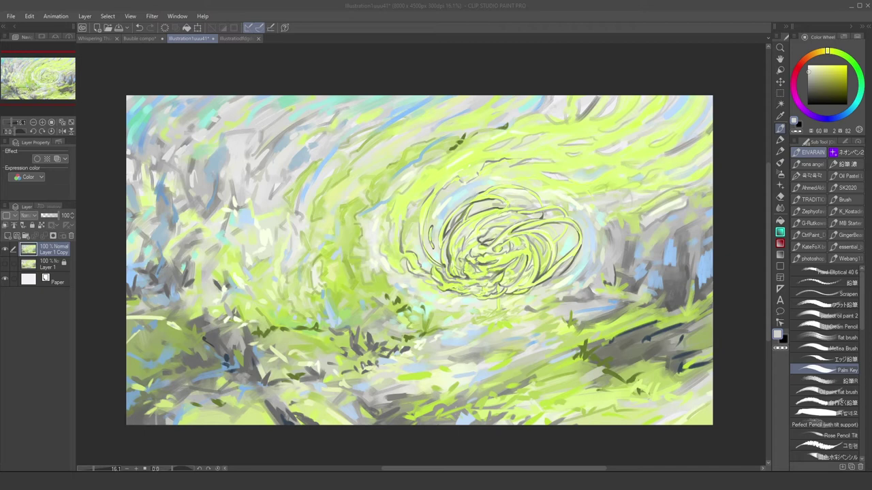
{"action": "left_click", "coordinate": [444, 253], "text": "alt"}
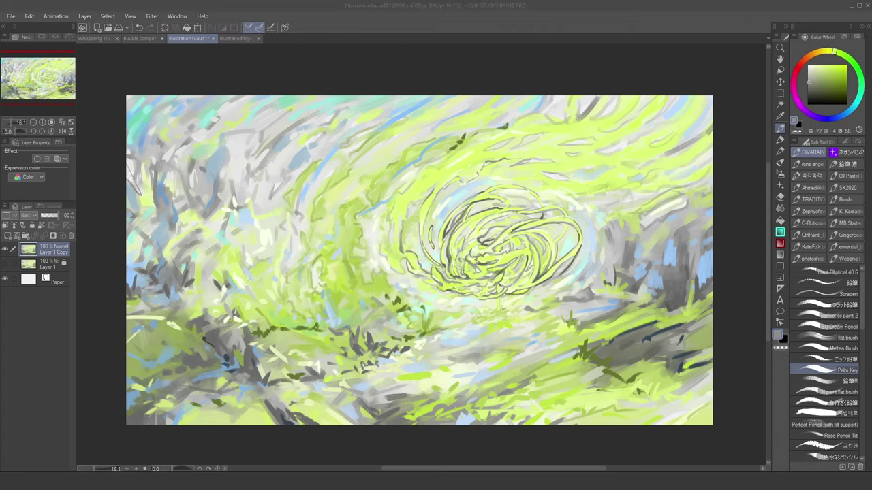
{"action": "left_click", "coordinate": [503, 335], "text": "alt"}
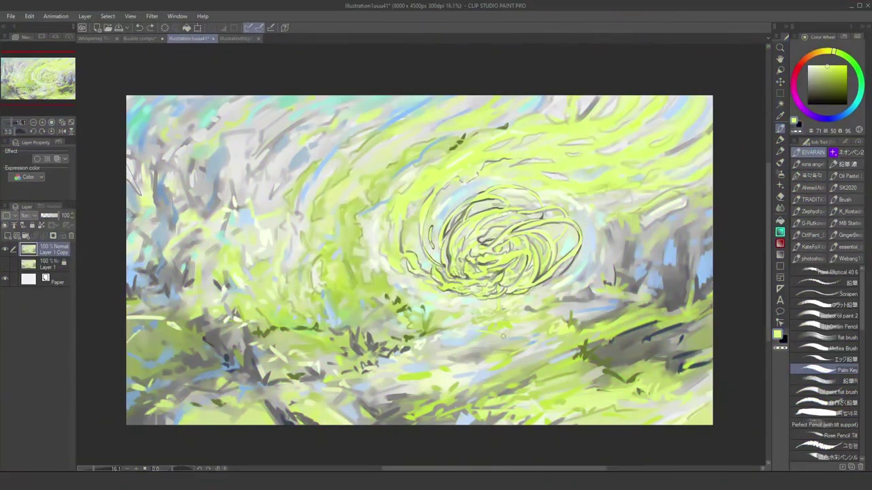
{"action": "left_click", "coordinate": [382, 268], "text": "alt"}
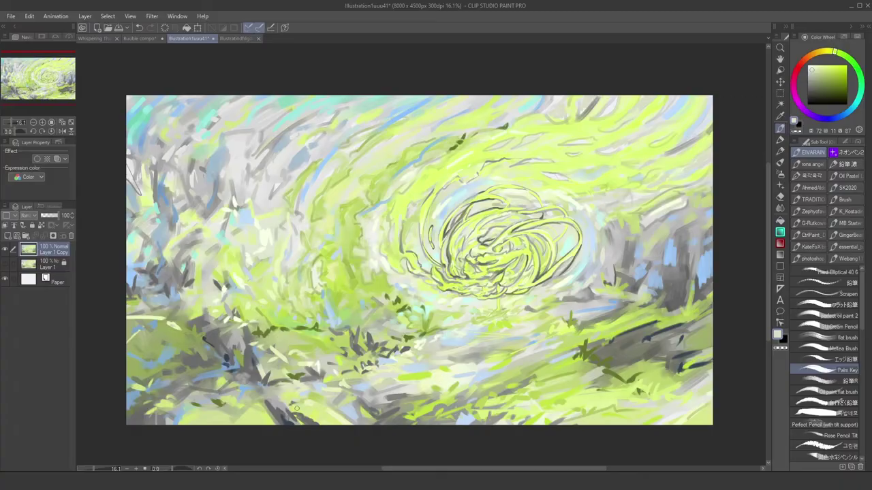
Add sampled blue accents to the rocks at both sides and sampled lime strokes in the upper-right swirl
{"action": "scroll", "coordinate": [485, 377], "scroll_direction": "down", "scroll_amount": 1}
{"action": "scroll", "coordinate": [408, 304], "scroll_direction": "up", "scroll_amount": 1}
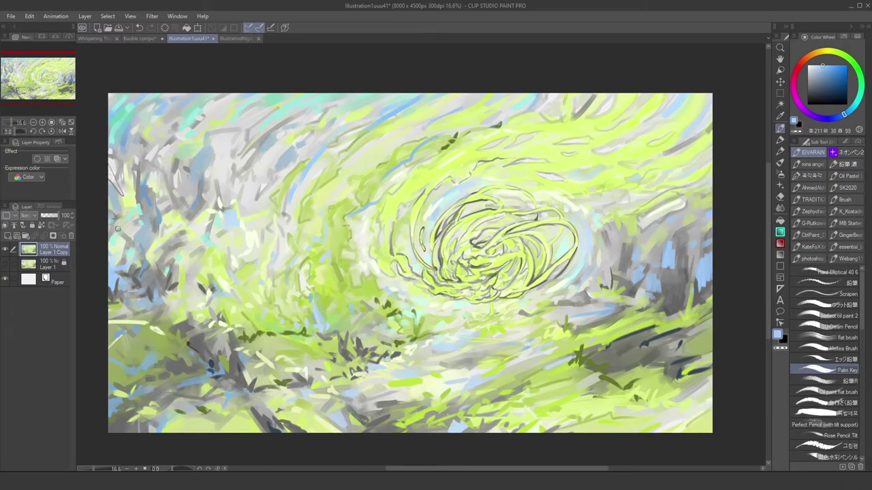
{"action": "left_click", "coordinate": [617, 228], "text": "alt"}
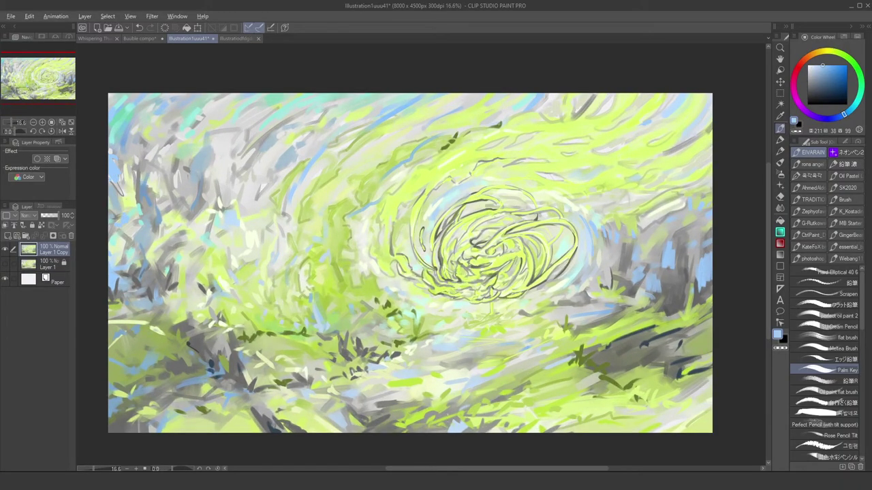
{"action": "left_click", "coordinate": [614, 186], "text": "alt"}
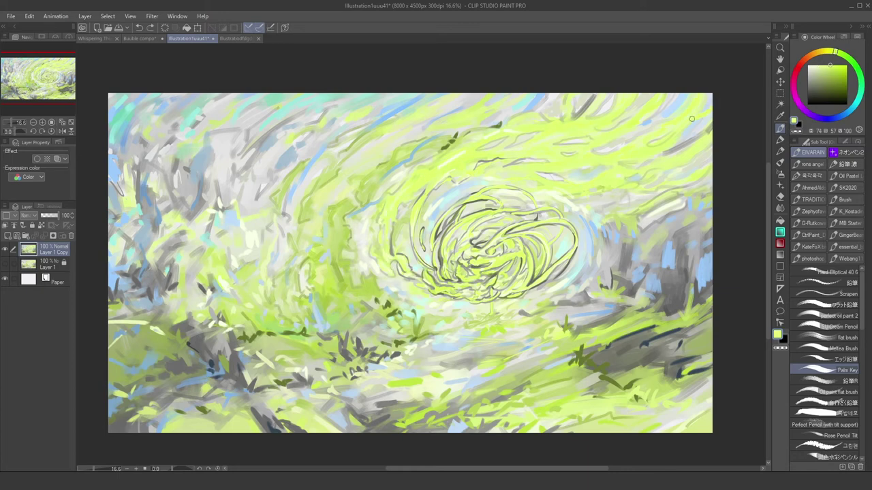
{"action": "left_click", "coordinate": [313, 314], "text": "alt"}
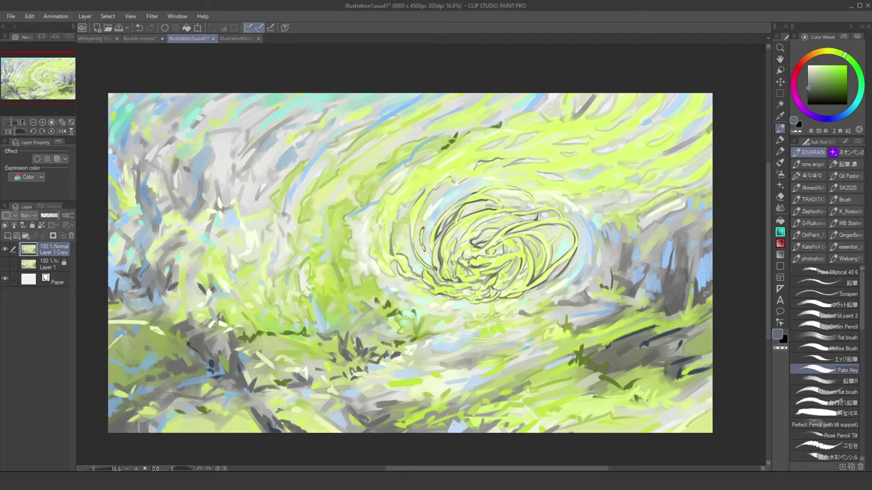
{"action": "left_click", "coordinate": [671, 306], "text": "alt"}
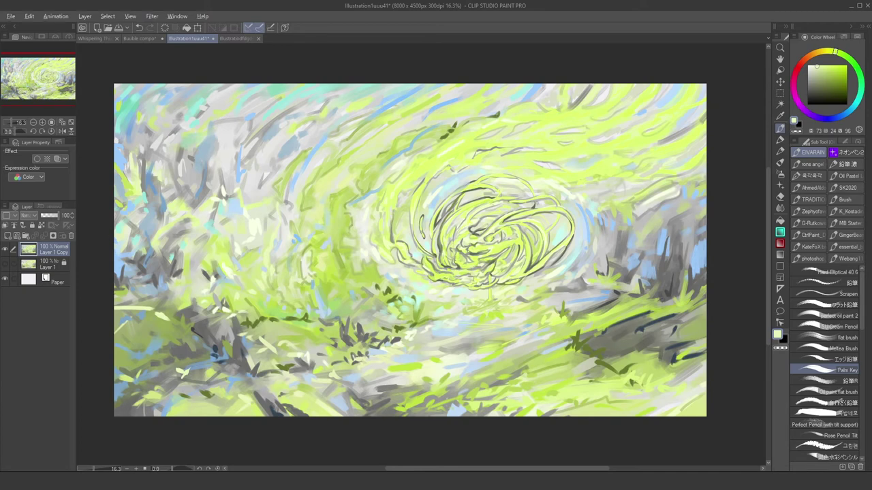
Paint sampled dark grey and navy strokes on the right-hand and lower-left rocks and small leaf marks in the lower-right foreground
{"action": "left_click", "coordinate": [157, 260], "text": "alt"}
{"action": "left_click", "coordinate": [364, 199], "text": "alt"}
{"action": "left_click", "coordinate": [678, 245], "text": "alt"}
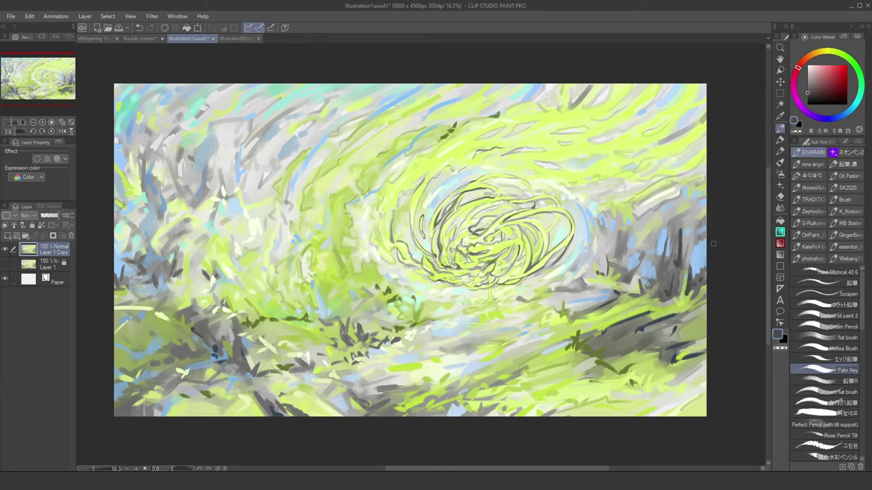
{"action": "left_click", "coordinate": [216, 355], "text": "alt"}
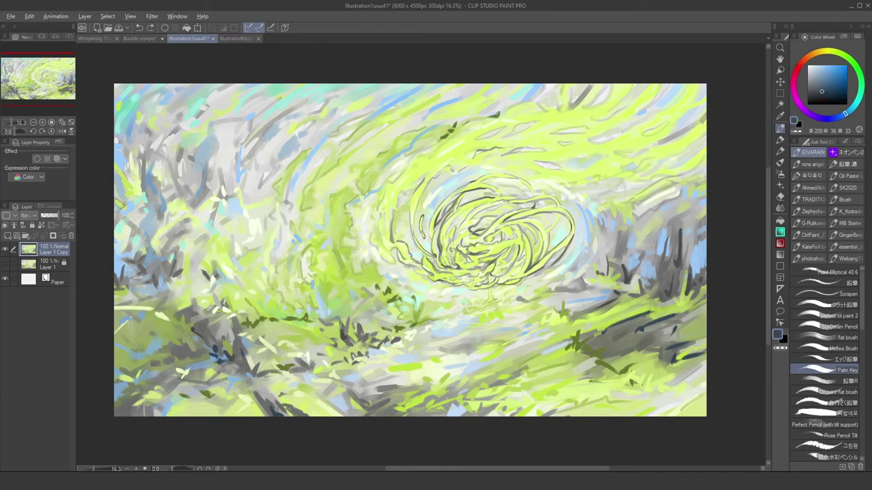
{"action": "left_click", "coordinate": [642, 360], "text": "alt"}
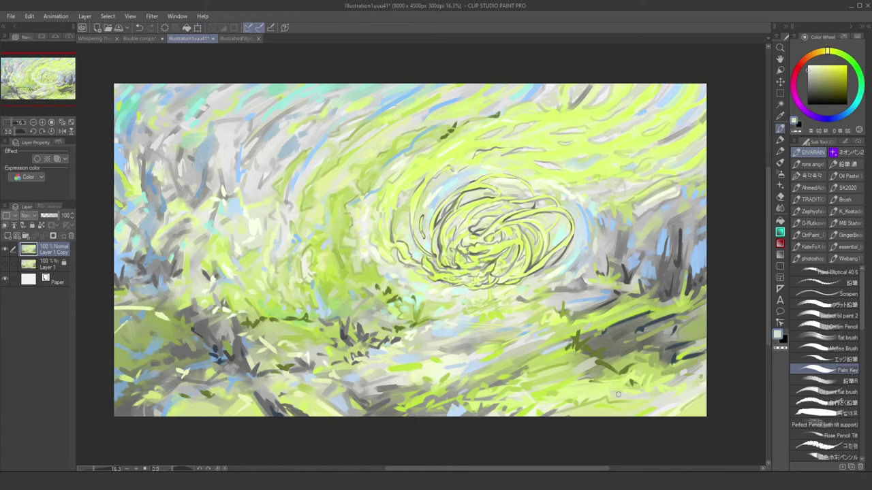
Dab sampled soft green and pale teal along the pale ground and bushes just below the spiral
{"action": "left_click", "coordinate": [466, 361], "text": "alt"}
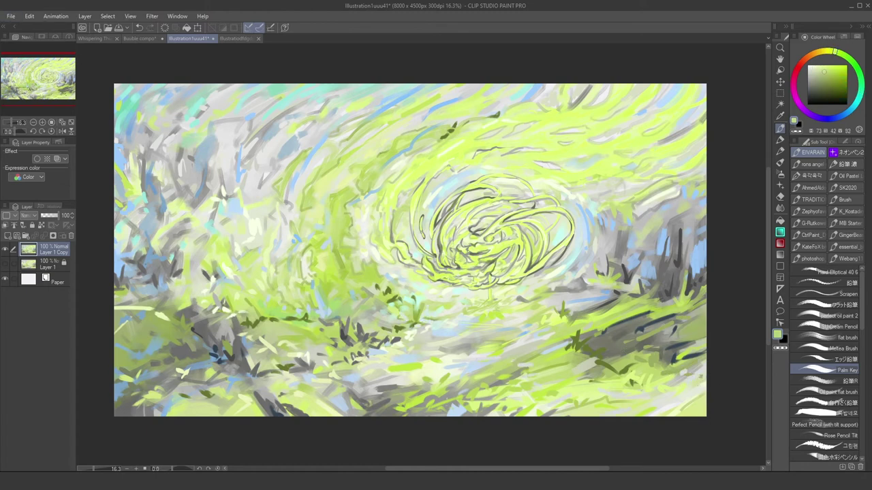
{"action": "left_click", "coordinate": [398, 320], "text": "alt"}
{"action": "left_click", "coordinate": [435, 314], "text": "alt"}
{"action": "scroll", "coordinate": [435, 314], "scroll_direction": "down", "scroll_amount": 1}
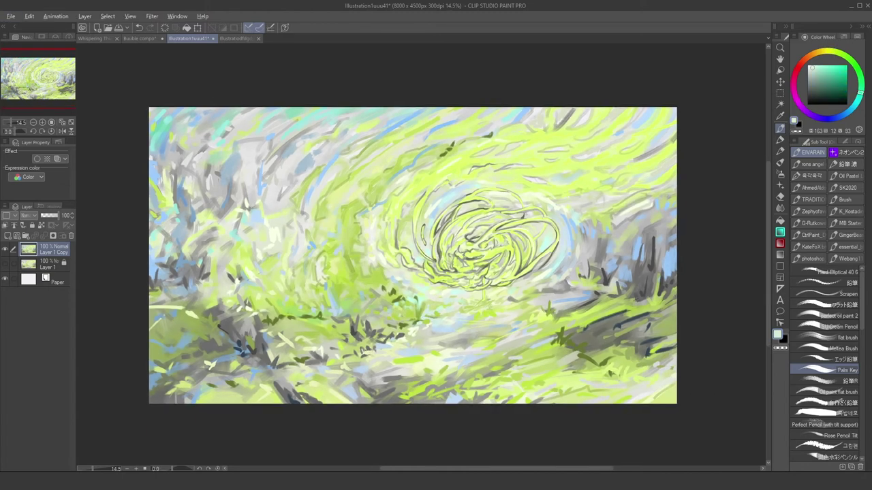
Work sampled muted greys and greens into the right bank, the ground below the tree and the central foreground
{"action": "left_click", "coordinate": [545, 345], "text": "alt"}
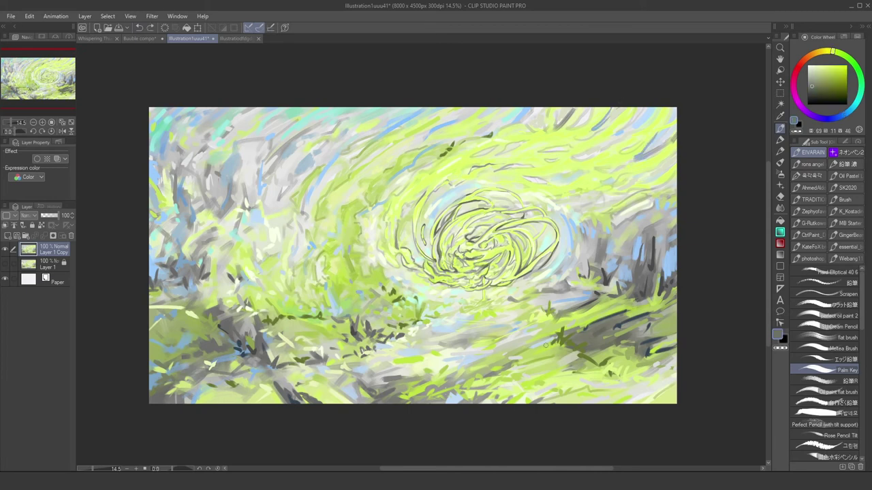
{"action": "left_click", "coordinate": [592, 383], "text": "alt"}
{"action": "left_click", "coordinate": [587, 301], "text": "alt"}
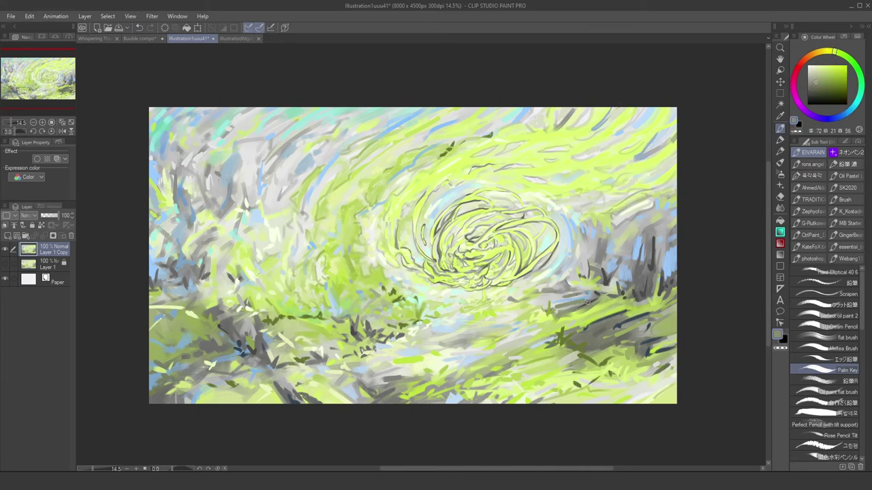
{"action": "left_click", "coordinate": [560, 296], "text": "alt"}
{"action": "left_click", "coordinate": [467, 309], "text": "alt"}
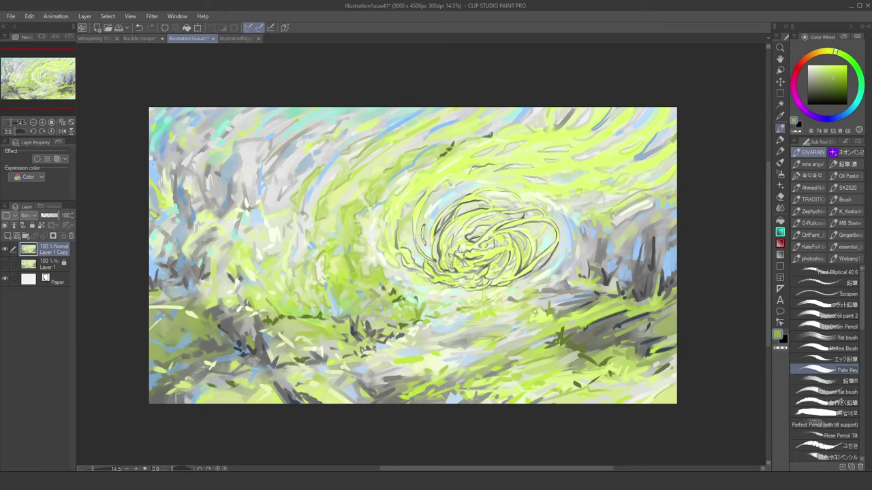
{"action": "left_click", "coordinate": [449, 313], "text": "alt"}
{"action": "left_click", "coordinate": [370, 367], "text": "alt"}
{"action": "left_click", "coordinate": [339, 310], "text": "alt"}
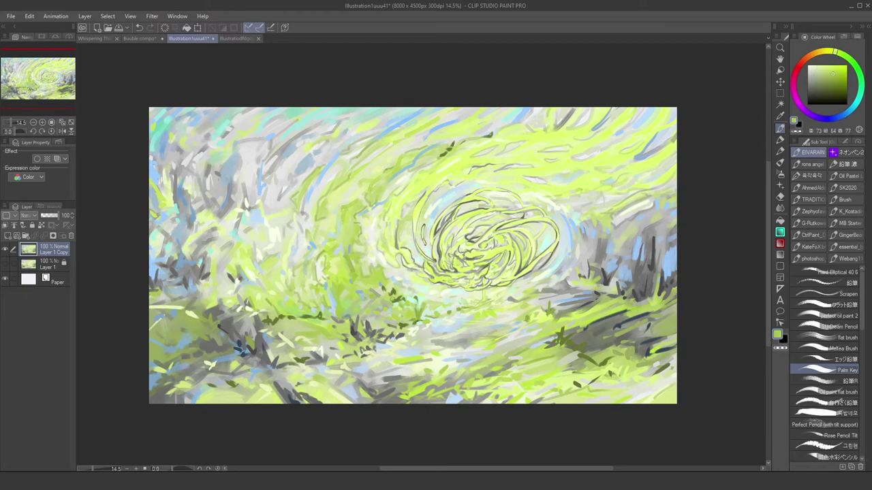
Paint sampled green strokes along the upper arcs of the swirl and its top-right area
{"action": "left_click", "coordinate": [400, 270], "text": "alt"}
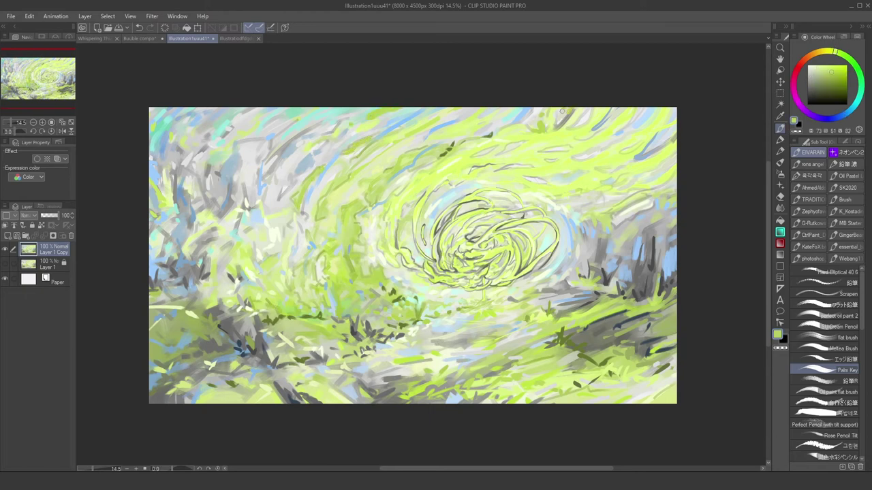
{"action": "left_click_drag", "start_coordinate": [646, 155], "coordinate": [673, 187]}
{"action": "key", "text": "ctrl+plus"}
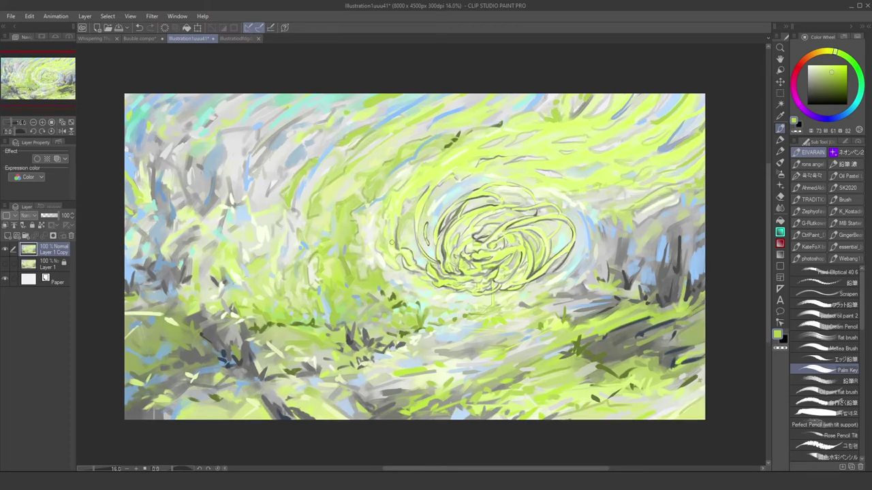
{"action": "left_click", "coordinate": [694, 163], "text": "alt"}
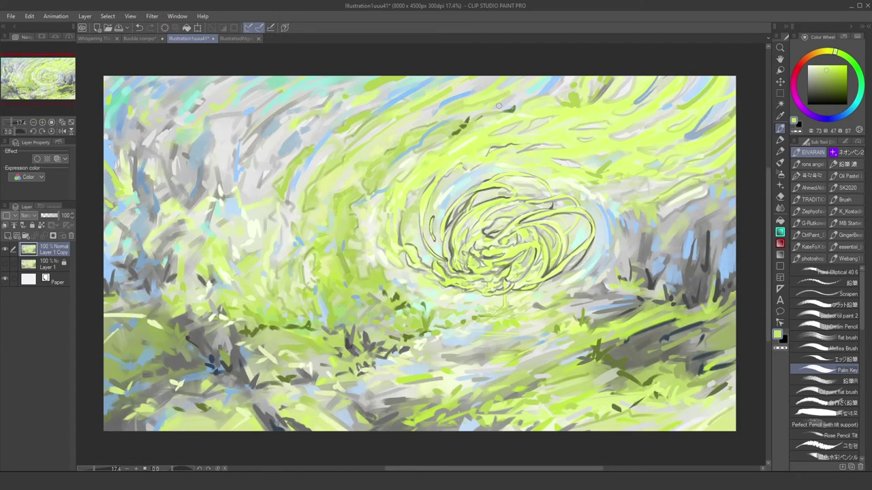
Blend sampled pale lime and light grey strokes around the spiral's rim and above the right-hand rocks
{"action": "left_click", "coordinate": [626, 207], "text": "alt"}
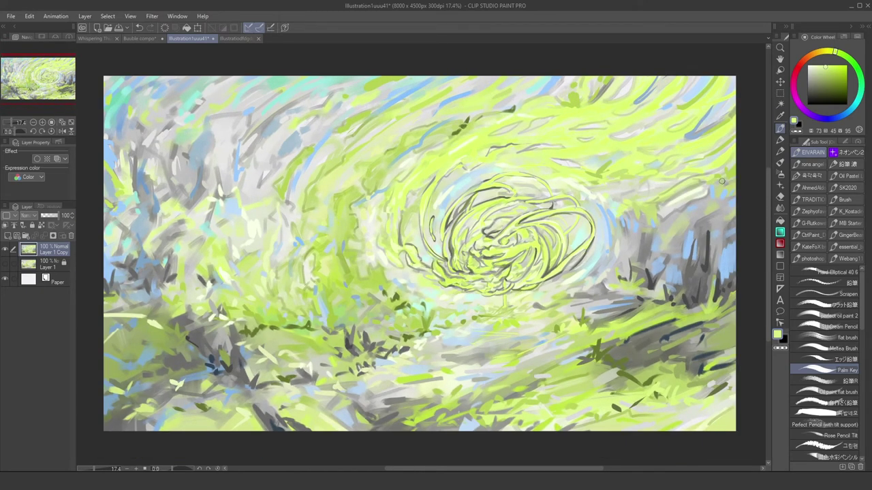
{"action": "left_click", "coordinate": [366, 233], "text": "alt"}
{"action": "left_click", "coordinate": [594, 276], "text": "alt"}
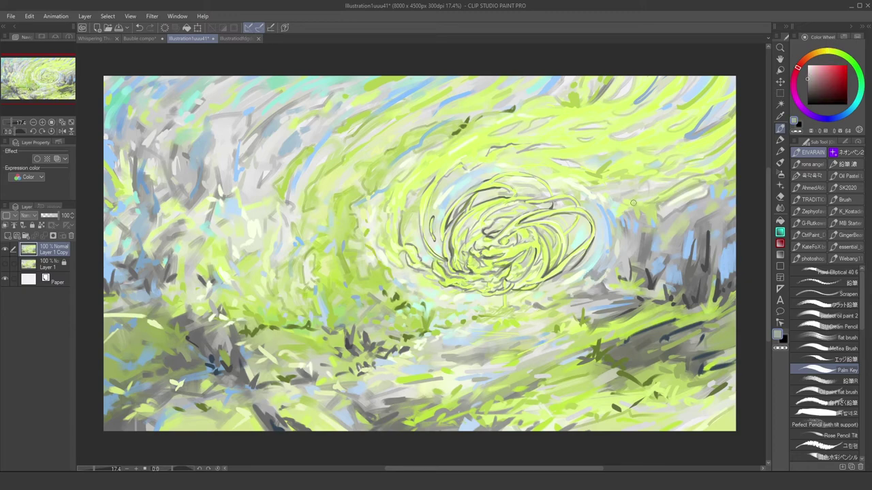
{"action": "left_click", "coordinate": [616, 210], "text": "alt"}
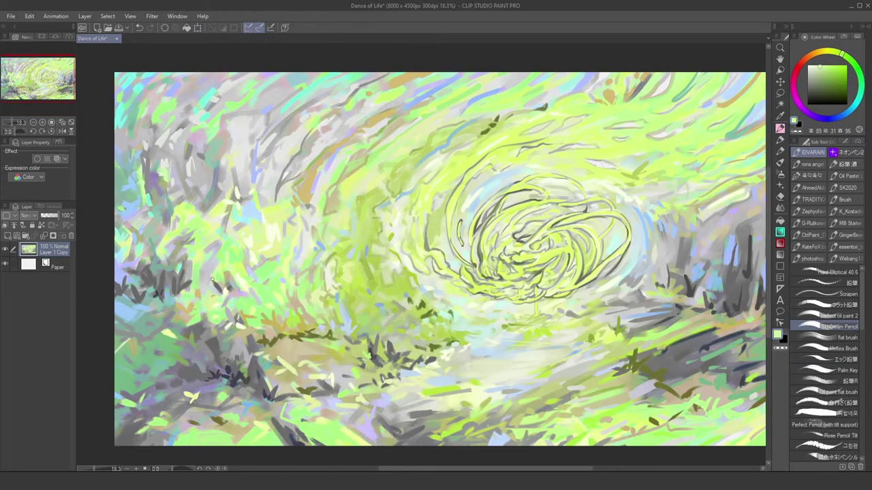
Add sampled blue flecks and a tan patch to the green area left of the spiral
{"action": "scroll", "coordinate": [402, 279], "scroll_direction": "up", "scroll_amount": 1}
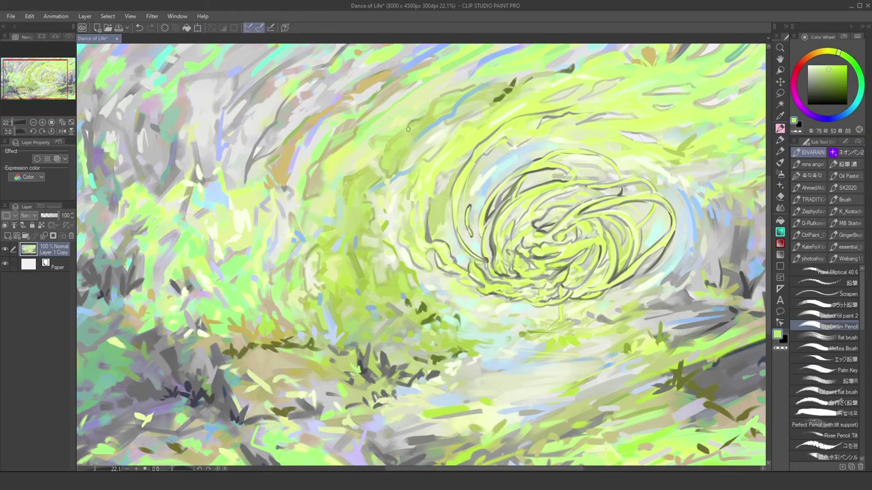
{"action": "left_click", "coordinate": [309, 230], "text": "alt"}
{"action": "left_click", "coordinate": [310, 228], "text": "alt"}
{"action": "left_click", "coordinate": [308, 199], "text": "alt"}
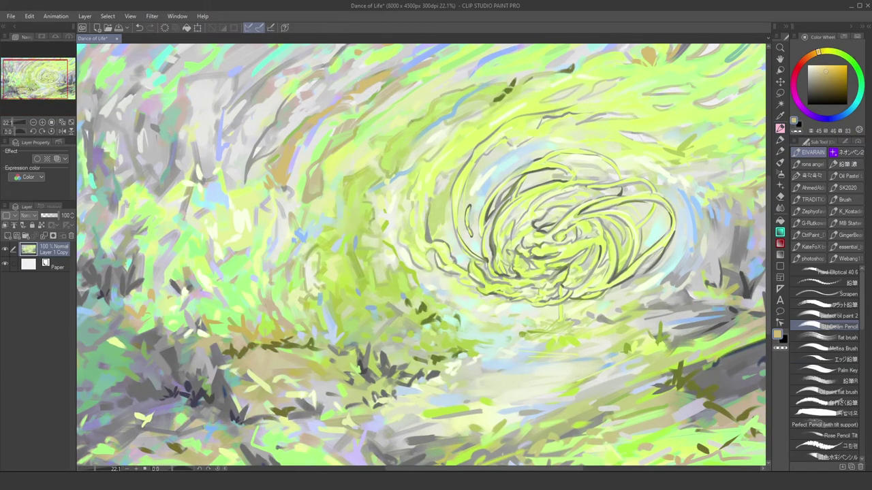
Scatter sampled bright green and muted teal marks over the grey rocks in the upper-left of the painting
{"action": "scroll", "coordinate": [344, 102], "scroll_direction": "down", "scroll_amount": 1}
{"action": "scroll", "coordinate": [345, 102], "scroll_direction": "up", "scroll_amount": 1}
{"action": "left_click", "coordinate": [210, 179], "text": "alt"}
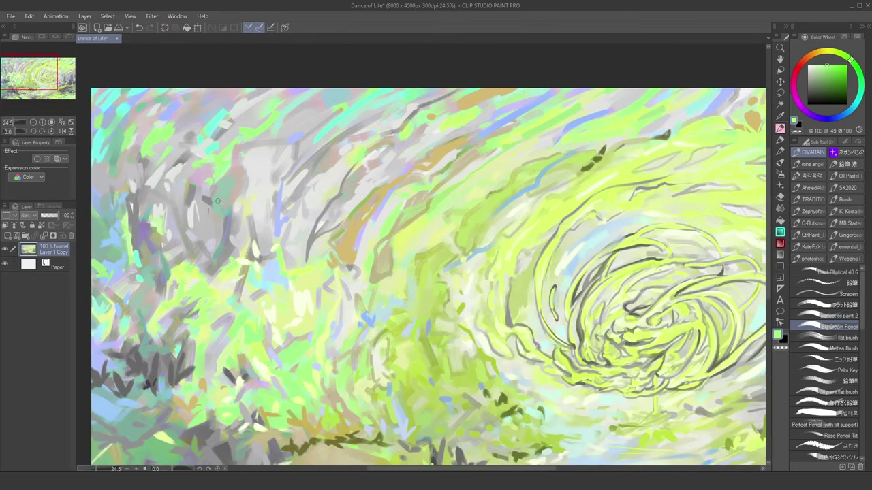
{"action": "scroll", "coordinate": [209, 180], "scroll_direction": "down", "scroll_amount": 1}
{"action": "left_click", "coordinate": [168, 210], "text": "alt"}
{"action": "left_click", "coordinate": [146, 209], "text": "alt"}
{"action": "scroll", "coordinate": [146, 209], "scroll_direction": "up", "scroll_amount": 1}
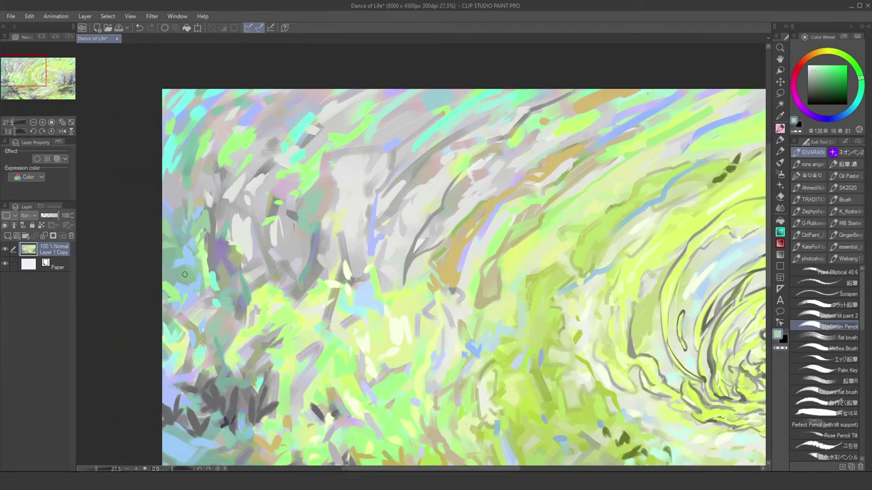
Touch up the leafy bank left of the spiral with sampled light and muted greens
{"action": "scroll", "coordinate": [204, 272], "scroll_direction": "down", "scroll_amount": 1}
{"action": "left_click", "coordinate": [345, 300], "text": "alt"}
{"action": "left_click", "coordinate": [352, 259], "text": "alt"}
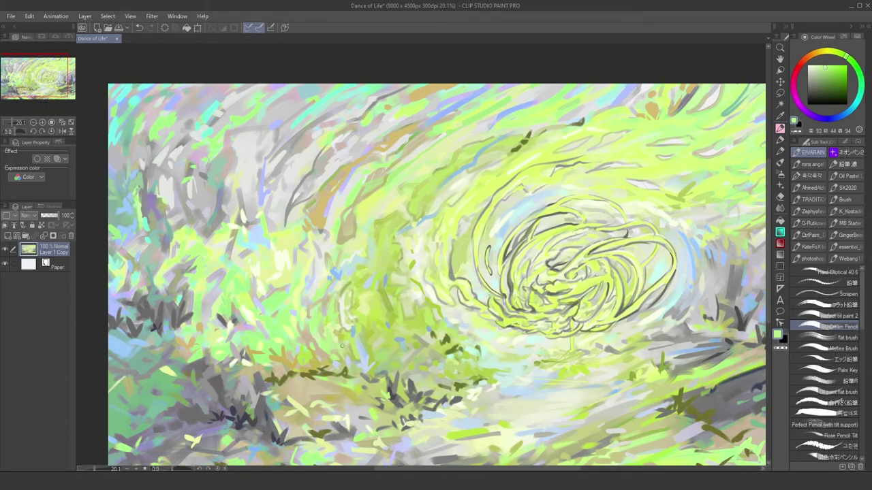
{"action": "left_click", "coordinate": [420, 342], "text": "alt"}
{"action": "scroll", "coordinate": [394, 208], "scroll_direction": "up", "scroll_amount": 2}
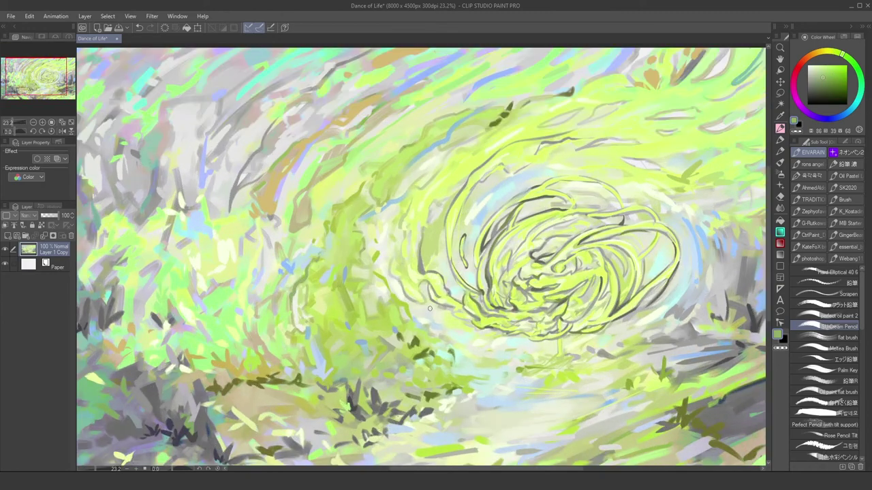
Paint blue leaf-like marks and light green flecks beside the central bush, and sampled tan touches in the lower-left foreground
{"action": "left_click", "coordinate": [318, 244], "text": "alt"}
{"action": "scroll", "coordinate": [317, 244], "scroll_direction": "up", "scroll_amount": 1}
{"action": "left_click", "coordinate": [315, 283], "text": "alt"}
{"action": "scroll", "coordinate": [314, 283], "scroll_direction": "down", "scroll_amount": 3}
{"action": "scroll", "coordinate": [315, 283], "scroll_direction": "up", "scroll_amount": 3}
{"action": "left_click", "coordinate": [315, 283], "text": "alt"}
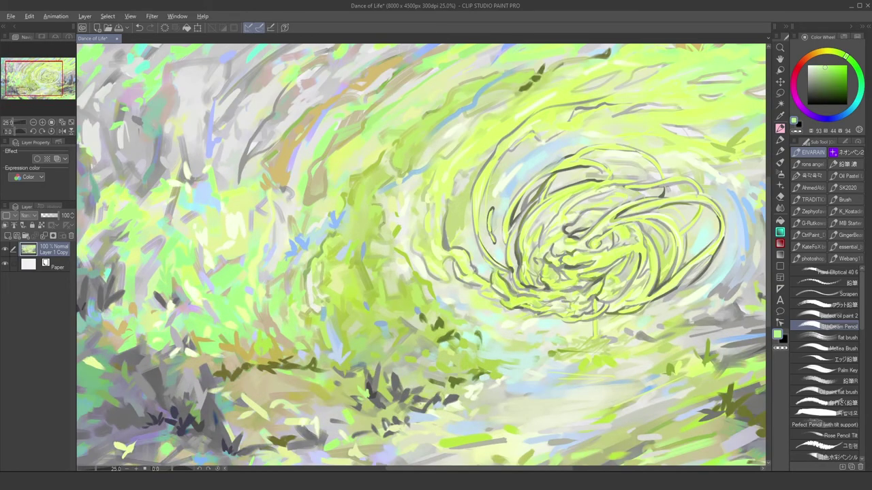
{"action": "left_click", "coordinate": [266, 325], "text": "alt"}
{"action": "scroll", "coordinate": [265, 320], "scroll_direction": "down", "scroll_amount": 2}
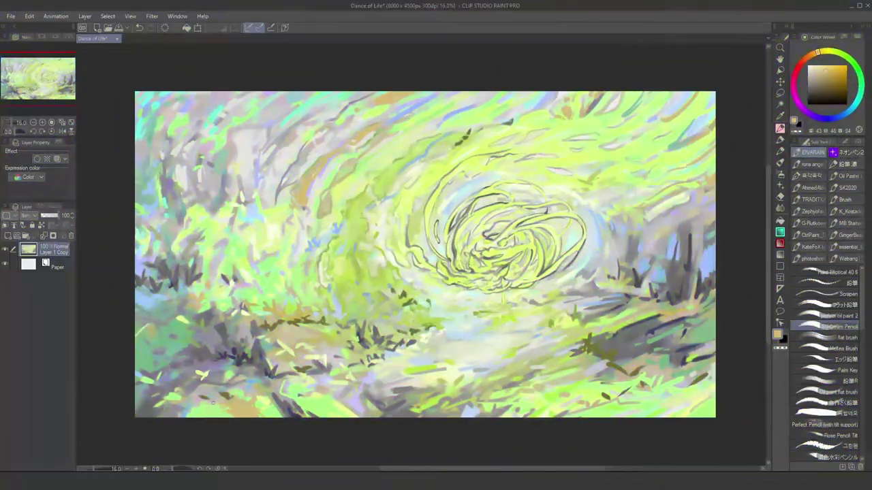
{"action": "left_click", "coordinate": [171, 411], "text": "alt"}
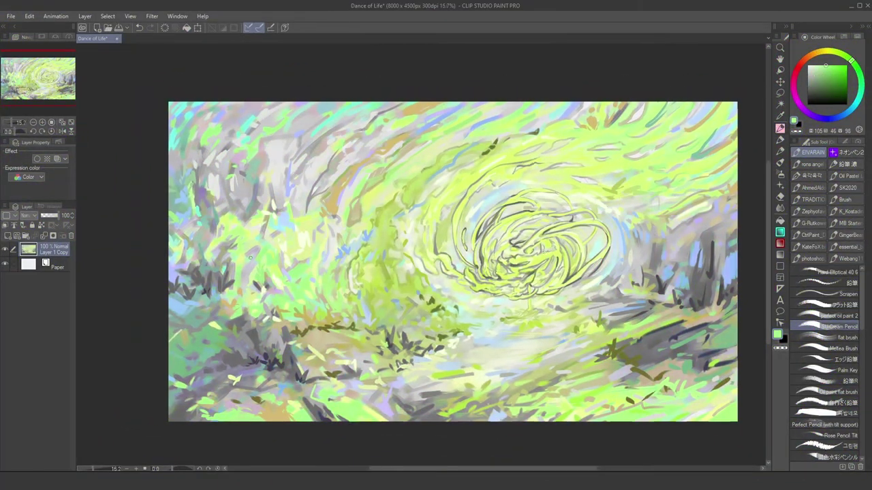
{"action": "key", "text": "super+shift+s"}
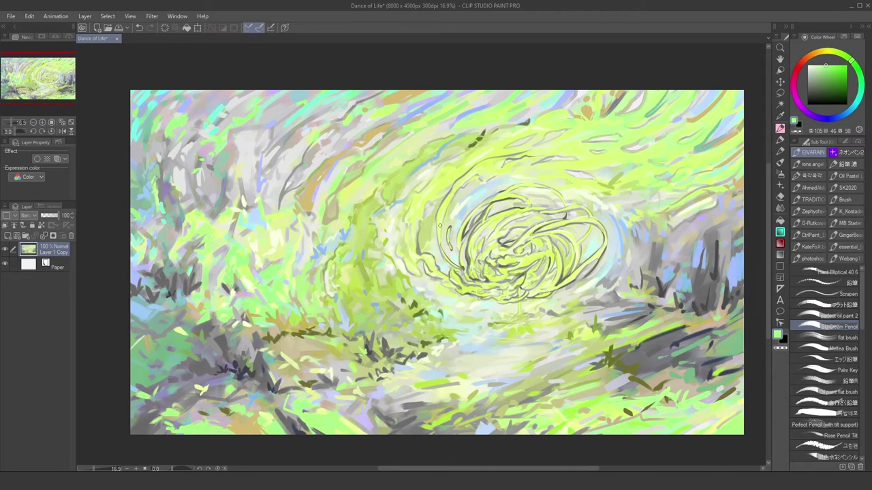
{"action": "scroll", "coordinate": [305, 243], "scroll_direction": "up", "scroll_amount": 1}
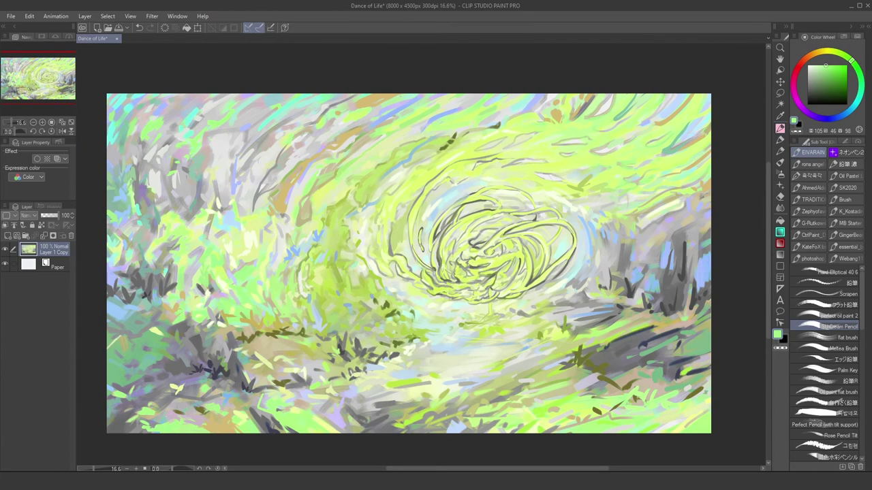
{"action": "scroll", "coordinate": [408, 264], "scroll_direction": "down", "scroll_amount": 1}
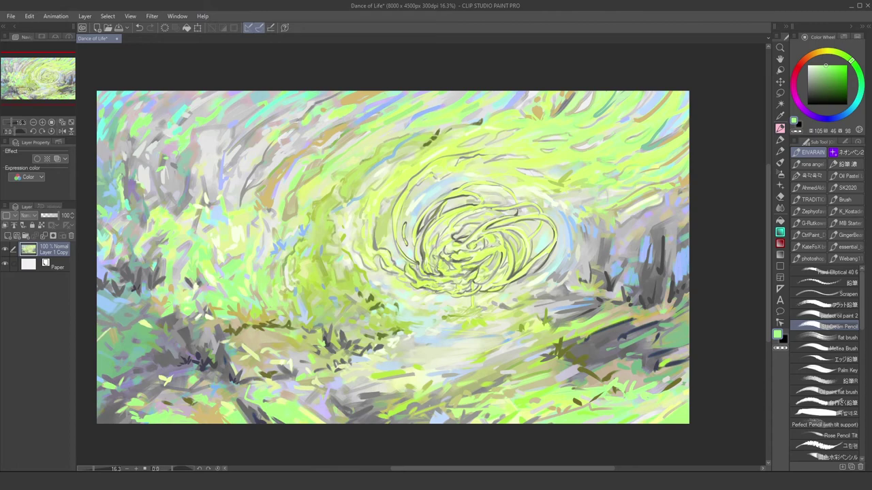
{"action": "scroll", "coordinate": [467, 347], "scroll_direction": "up", "scroll_amount": 2}
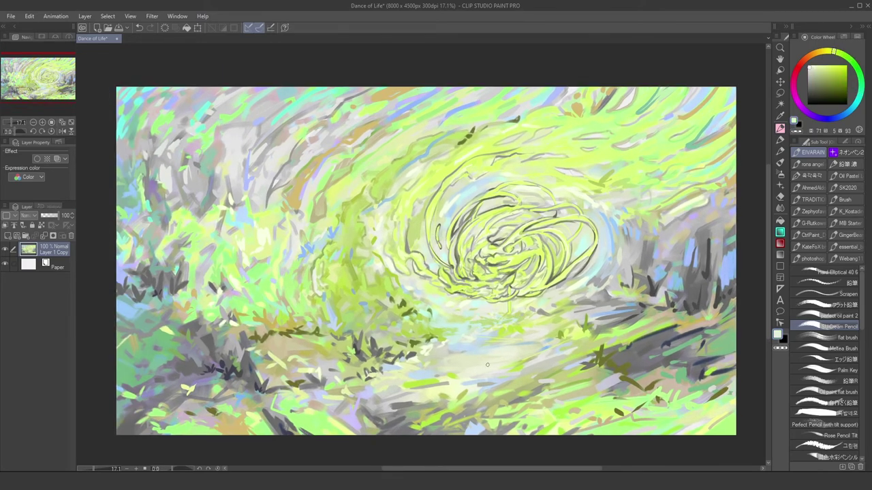
Rework the dark leaf clump below the central bush with strokes in sampled foreground colours
{"action": "left_click", "coordinate": [420, 420], "text": "alt"}
{"action": "left_click", "coordinate": [279, 333], "text": "alt"}
{"action": "mouse_move", "coordinate": [280, 334]}
{"action": "left_mouse_down"}
{"action": "mouse_move", "coordinate": [320, 333]}
{"action": "mouse_move", "coordinate": [380, 354]}
{"action": "mouse_move", "coordinate": [415, 354]}
{"action": "mouse_move", "coordinate": [377, 355]}
{"action": "mouse_move", "coordinate": [355, 331]}
{"action": "mouse_move", "coordinate": [347, 334]}
{"action": "left_mouse_up"}
{"action": "left_click", "coordinate": [368, 341], "text": "alt"}
{"action": "mouse_move", "coordinate": [360, 331]}
{"action": "left_mouse_down"}
{"action": "mouse_move", "coordinate": [362, 343]}
{"action": "mouse_move", "coordinate": [324, 358]}
{"action": "mouse_move", "coordinate": [365, 362]}
{"action": "mouse_move", "coordinate": [338, 365]}
{"action": "left_mouse_up"}
{"action": "left_click", "coordinate": [321, 360], "text": "alt"}
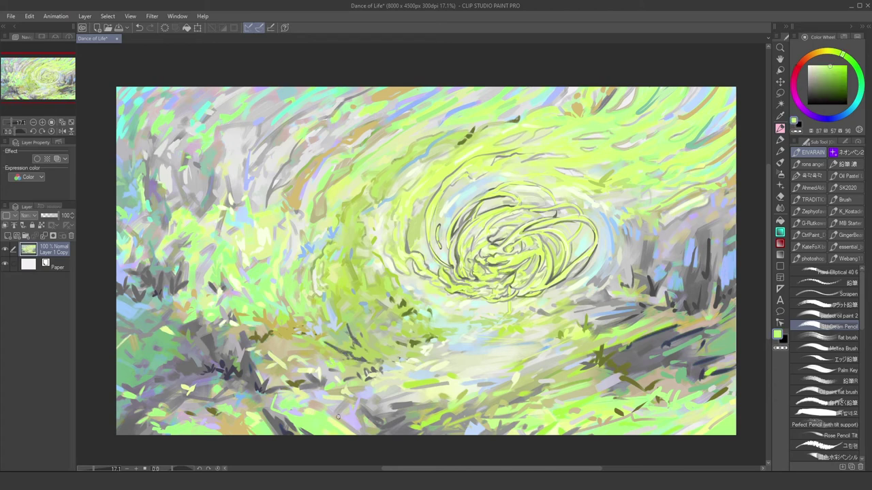
Dab sampled green, grey and muted yellow touches over the tan ground in the lower-left foreground
{"action": "left_click", "coordinate": [304, 370], "text": "alt"}
{"action": "left_click", "coordinate": [289, 361], "text": "alt"}
{"action": "left_click", "coordinate": [275, 358], "text": "alt"}
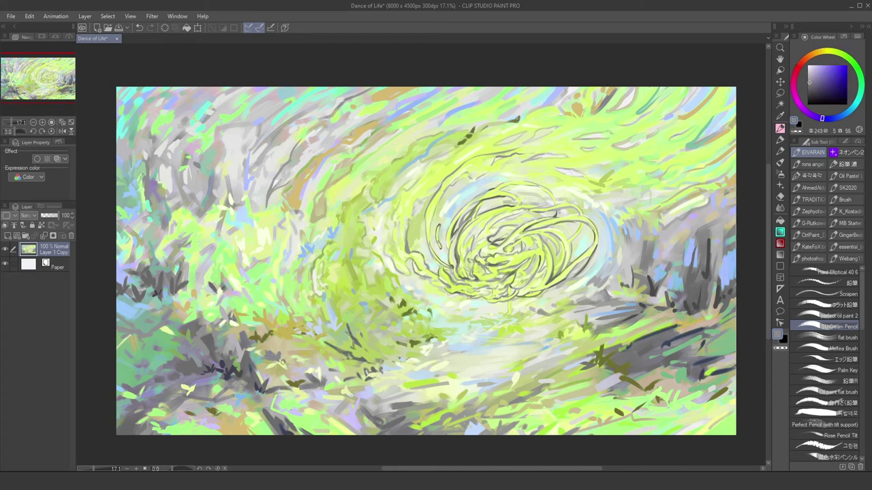
{"action": "left_click", "coordinate": [244, 338], "text": "alt"}
{"action": "left_click", "coordinate": [213, 345], "text": "alt"}
{"action": "left_click", "coordinate": [354, 390], "text": "alt"}
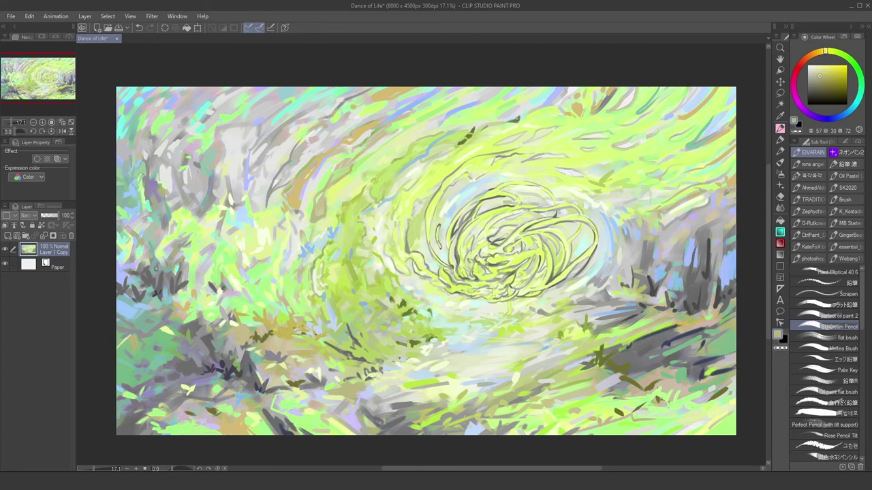
Touch up the rocks and foliage along the painting's left edge with sampled light green, pale lavender and dark blue-grey
{"action": "left_click", "coordinate": [179, 202], "text": "alt"}
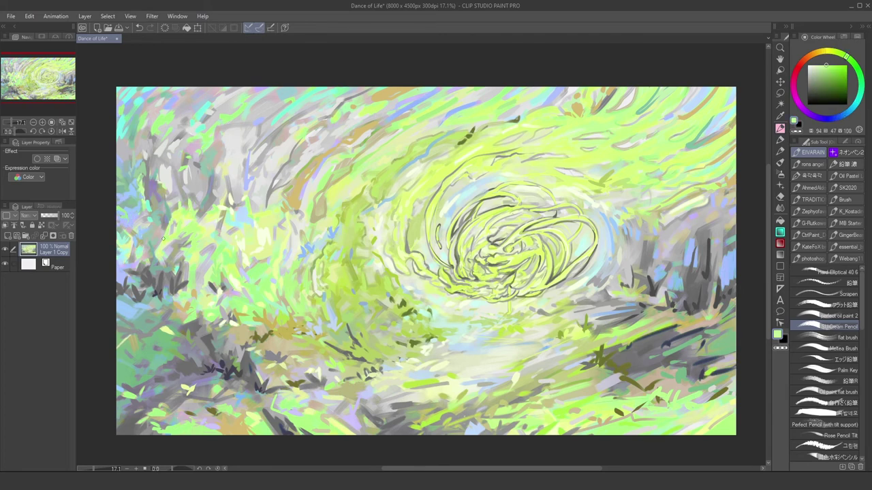
{"action": "left_click", "coordinate": [172, 227], "text": "alt"}
{"action": "left_click", "coordinate": [147, 269], "text": "alt"}
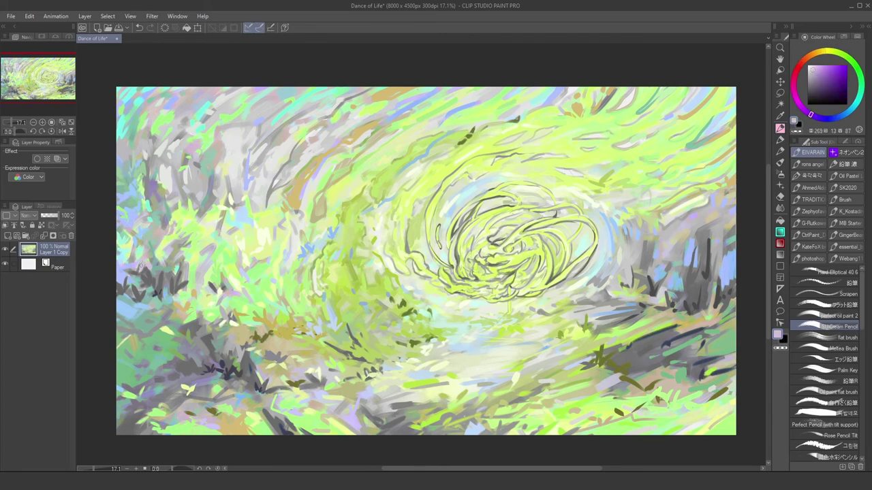
{"action": "left_click", "coordinate": [139, 273], "text": "alt"}
{"action": "left_click", "coordinate": [242, 371], "text": "alt"}
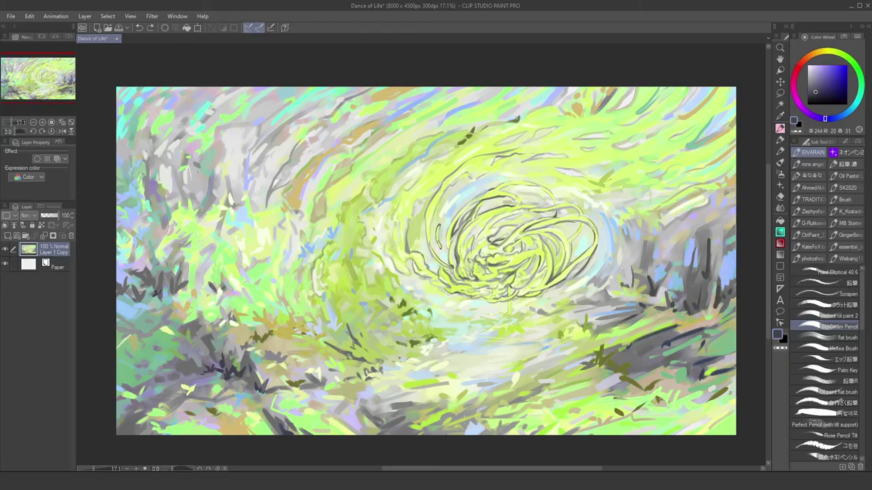
Brush sampled pale blue, aqua and light green marks over the bush's lower edge and the dark leaves beside the pale path
{"action": "left_click", "coordinate": [335, 318], "text": "alt"}
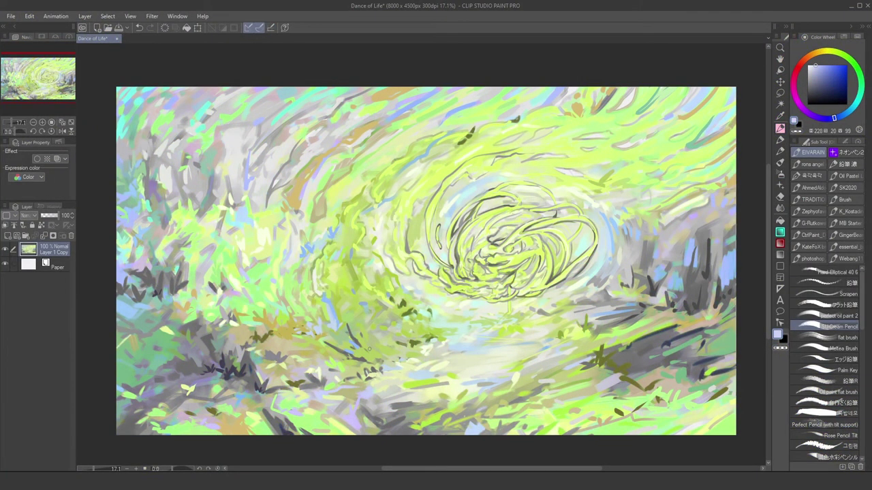
{"action": "left_click", "coordinate": [392, 308], "text": "alt"}
{"action": "left_click", "coordinate": [438, 319], "text": "alt"}
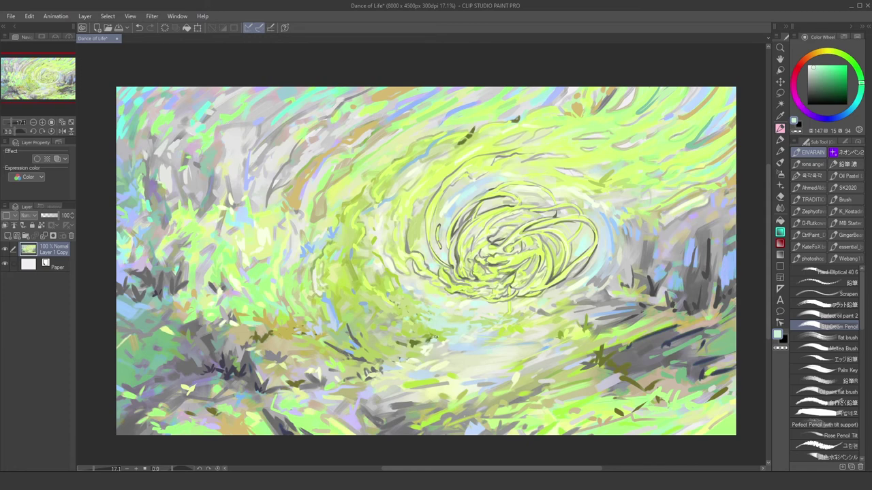
{"action": "left_click", "coordinate": [470, 368], "text": "alt"}
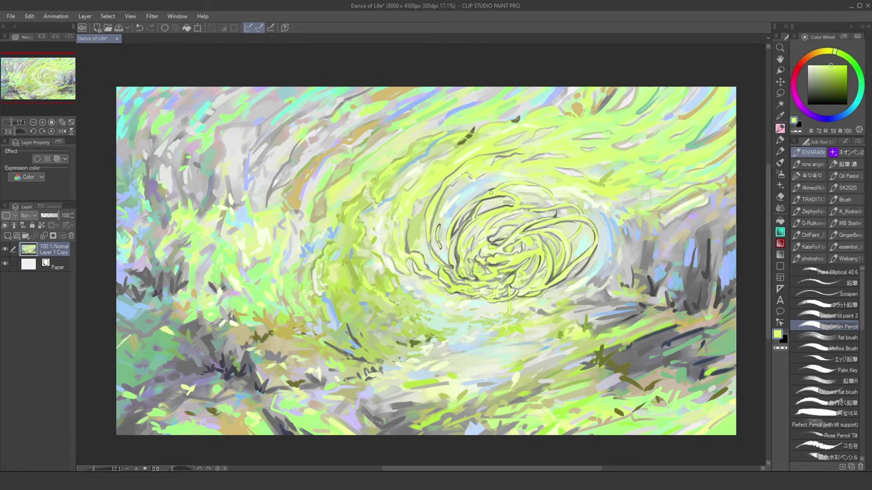
Add sampled pale aqua and blue strokes to the swirl bands at the upper left of the spiral
{"action": "scroll", "coordinate": [525, 230], "scroll_direction": "up", "scroll_amount": 1}
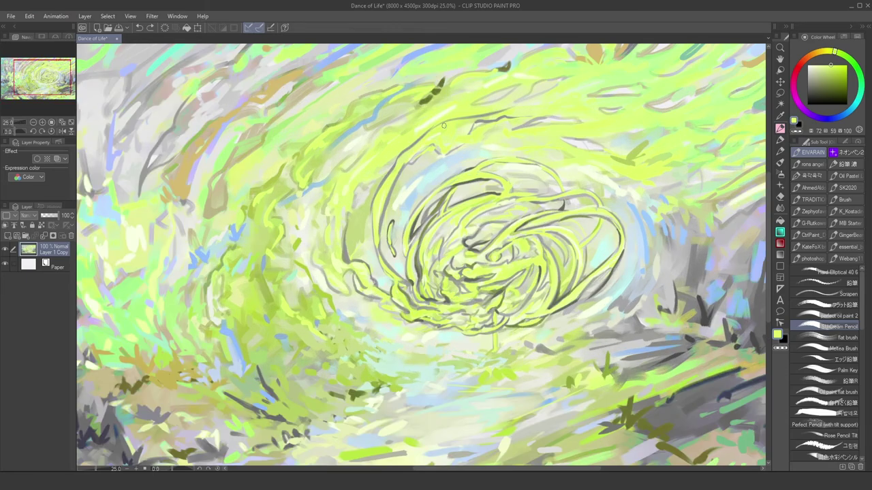
{"action": "left_click", "coordinate": [353, 245], "text": "alt"}
{"action": "scroll", "coordinate": [352, 245], "scroll_direction": "down", "scroll_amount": 1}
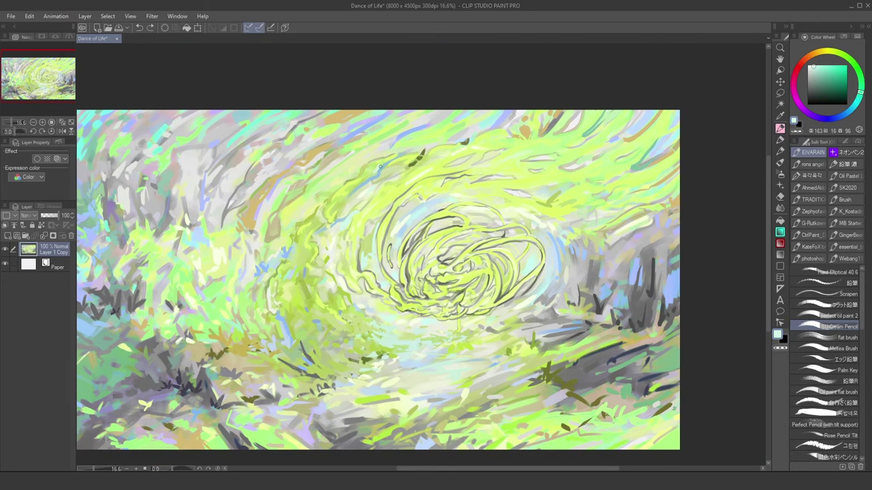
{"action": "left_click", "coordinate": [351, 189], "text": "alt"}
Touch up the grey rocks and dark ground right of the spiral with sampled neutral grey and blue-grey
{"action": "left_click", "coordinate": [616, 265], "text": "alt"}
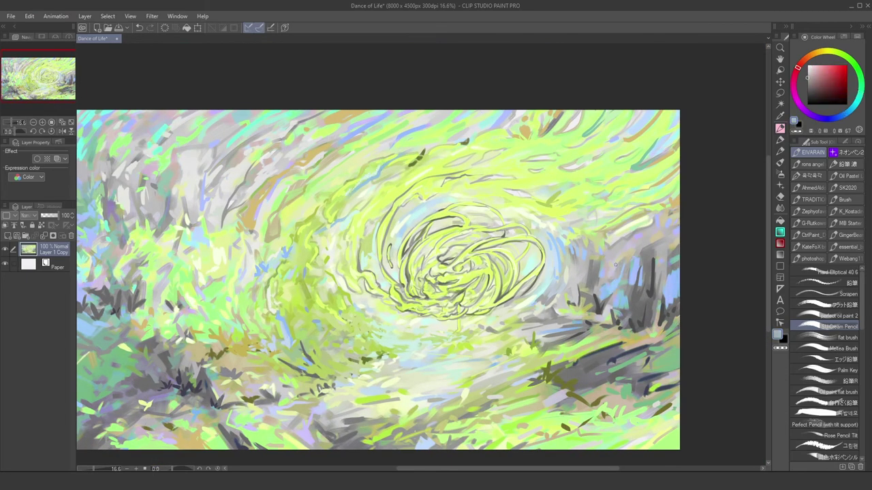
{"action": "left_click", "coordinate": [603, 351], "text": "alt"}
{"action": "left_click", "coordinate": [575, 361], "text": "alt"}
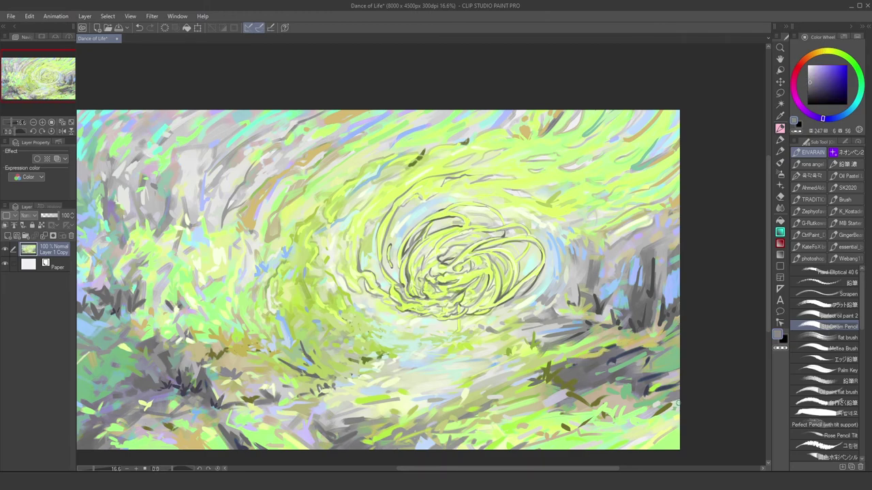
{"action": "left_click", "coordinate": [671, 402], "text": "alt"}
Switch to the EIVARAIN brush group and refine the spiral's right loop and core with sampled lime and grey lines
{"action": "scroll", "coordinate": [543, 282], "scroll_direction": "down", "scroll_amount": 1}
{"action": "scroll", "coordinate": [491, 279], "scroll_direction": "up", "scroll_amount": 3}
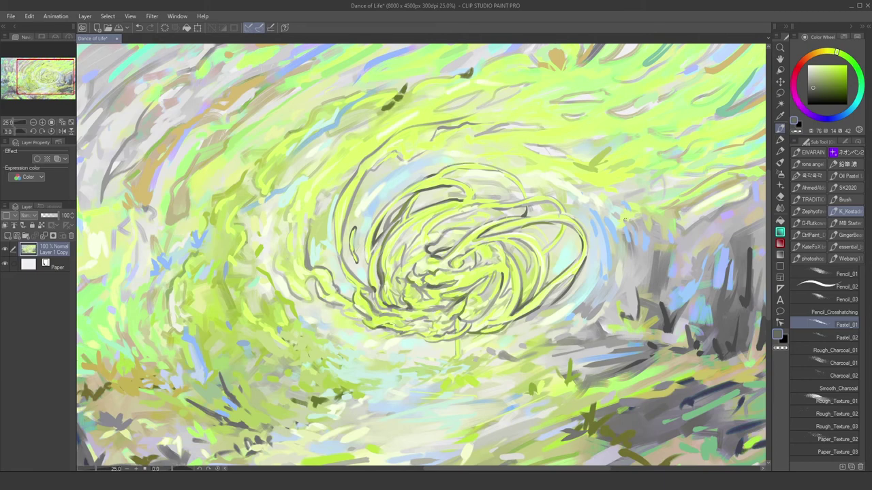
{"action": "left_click", "coordinate": [812, 152]}
{"action": "scroll", "coordinate": [484, 340], "scroll_direction": "up", "scroll_amount": 1}
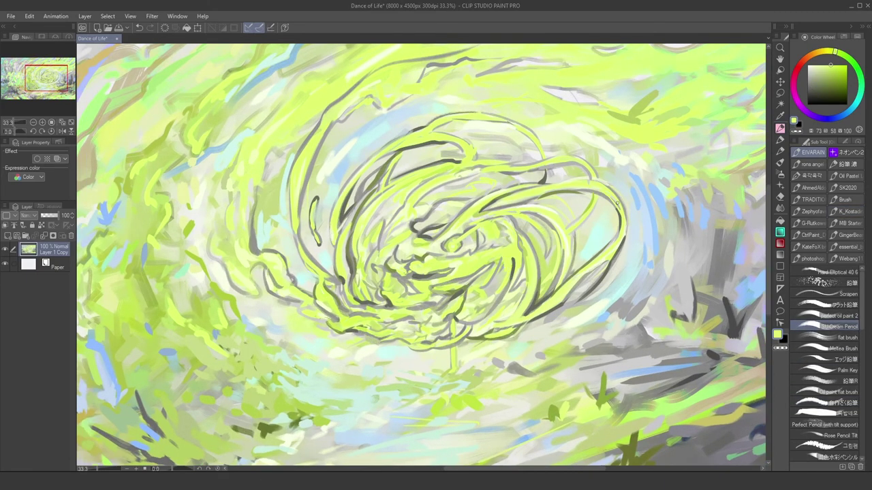
{"action": "left_click", "coordinate": [595, 215], "text": "alt"}
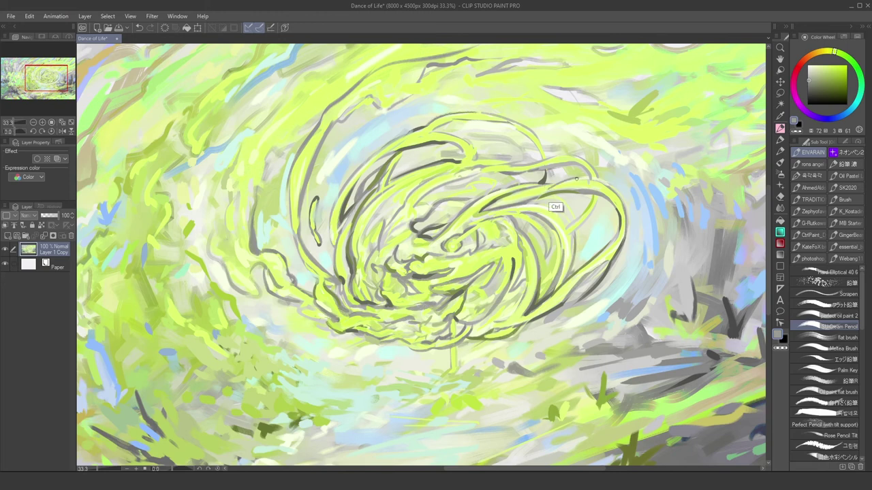
{"action": "left_click", "coordinate": [502, 187], "text": "alt"}
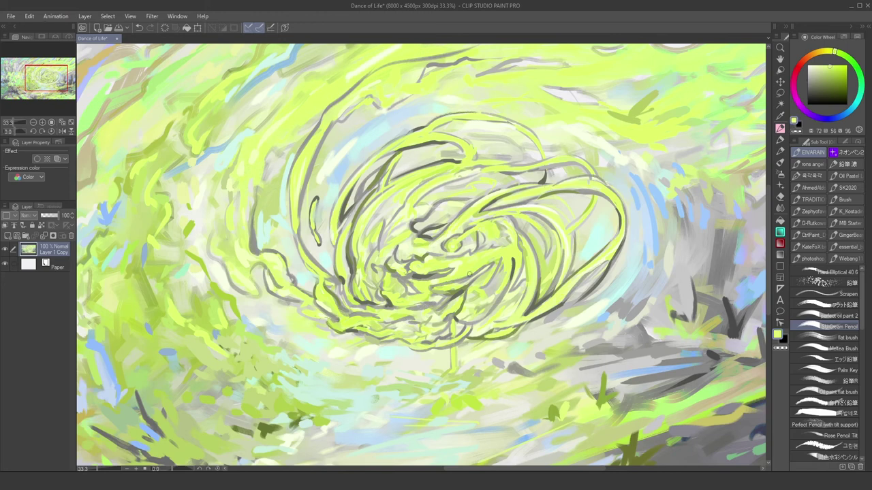
{"action": "left_click", "coordinate": [381, 167], "text": "alt"}
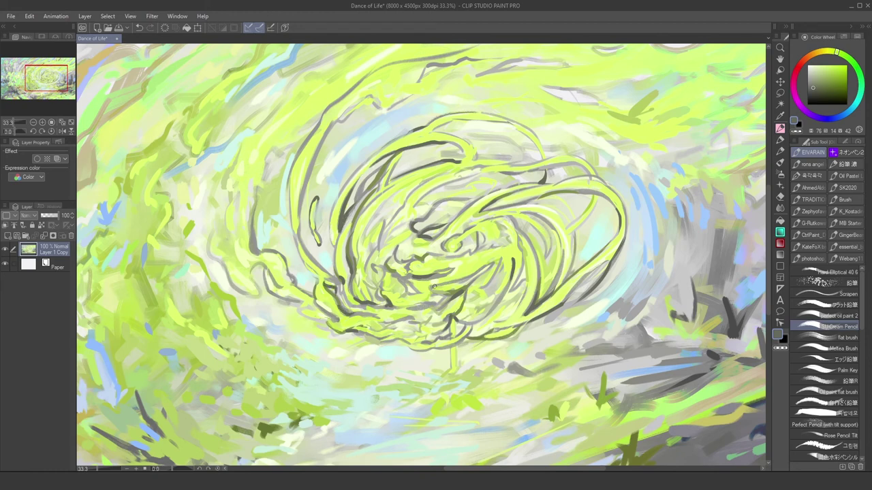
Strengthen the contours of the spiral's inner curves with sampled lime, mid-grey and dark grey-green strokes
{"action": "left_click", "coordinate": [362, 280], "text": "alt"}
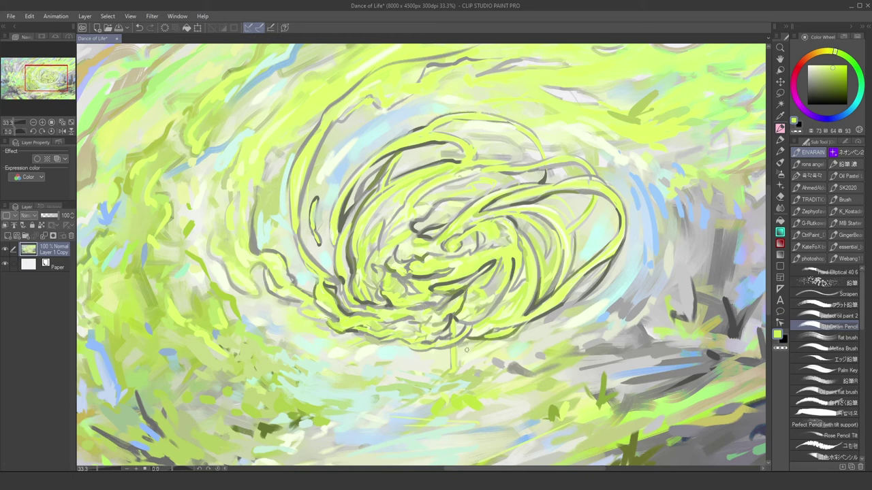
{"action": "left_click", "coordinate": [382, 251], "text": "alt"}
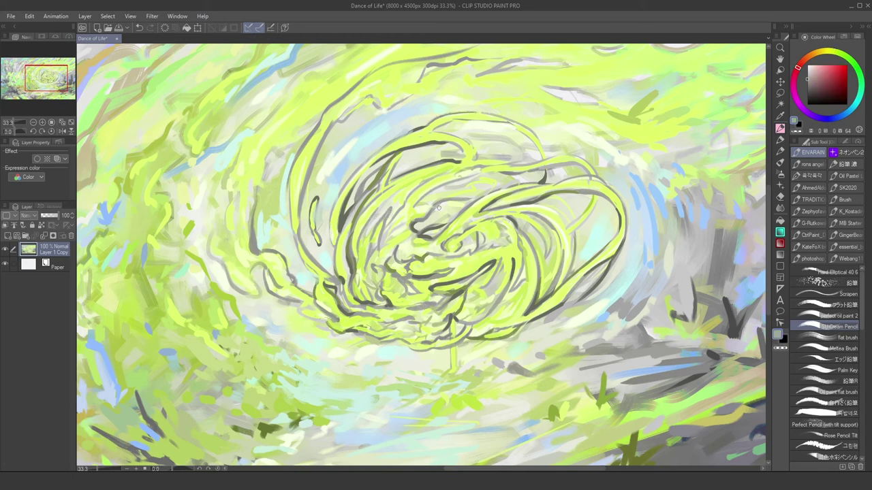
{"action": "left_click", "coordinate": [419, 307], "text": "alt"}
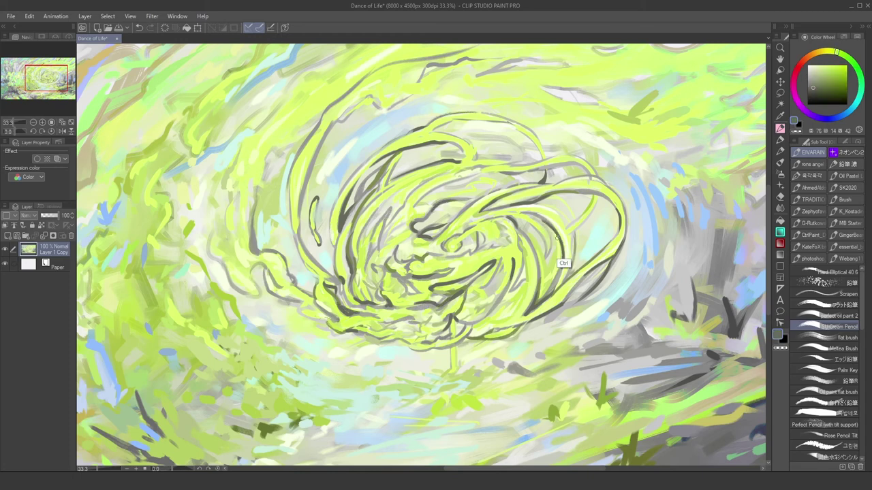
{"action": "left_click", "coordinate": [315, 266], "text": "alt"}
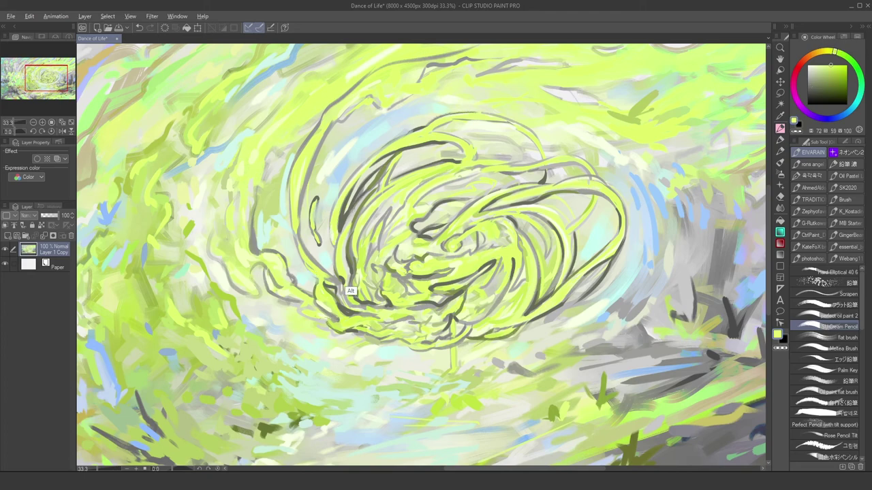
{"action": "left_click", "coordinate": [463, 177], "text": "alt"}
Paint sampled blue accents along the spiral's arcs and lower edge and down the small tree's trunk
{"action": "scroll", "coordinate": [464, 177], "scroll_direction": "down", "scroll_amount": 5}
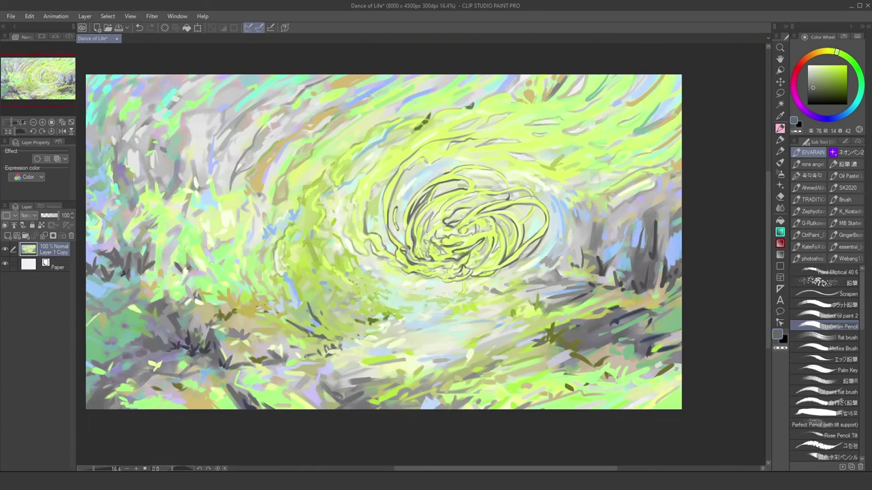
{"action": "scroll", "coordinate": [521, 98], "scroll_direction": "up", "scroll_amount": 5}
{"action": "left_click", "coordinate": [521, 99], "text": "alt"}
{"action": "left_click_drag", "start_coordinate": [406, 131], "coordinate": [379, 147]}
{"action": "left_click_drag", "start_coordinate": [537, 282], "coordinate": [506, 302]}
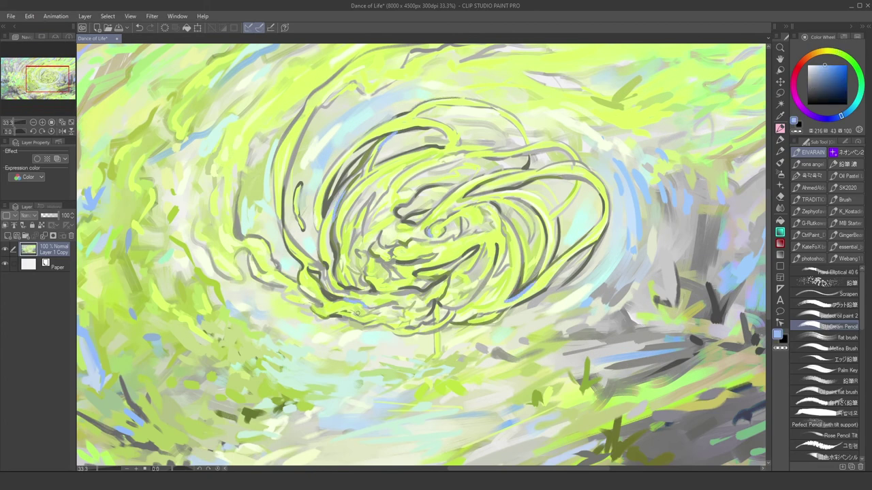
{"action": "left_click_drag", "start_coordinate": [361, 312], "coordinate": [338, 314]}
{"action": "left_click_drag", "start_coordinate": [435, 309], "coordinate": [435, 354]}
Blend the ground around the base of the tree trunk with sampled soft green and pale cream touches
{"action": "scroll", "coordinate": [441, 341], "scroll_direction": "down", "scroll_amount": 5}
{"action": "scroll", "coordinate": [424, 353], "scroll_direction": "up", "scroll_amount": 5}
{"action": "left_click", "coordinate": [424, 353], "text": "alt"}
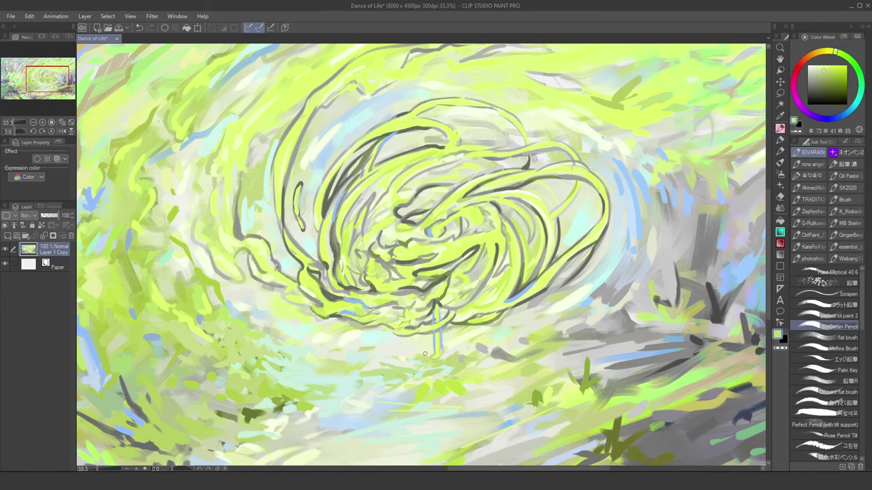
{"action": "left_click", "coordinate": [424, 389], "text": "alt"}
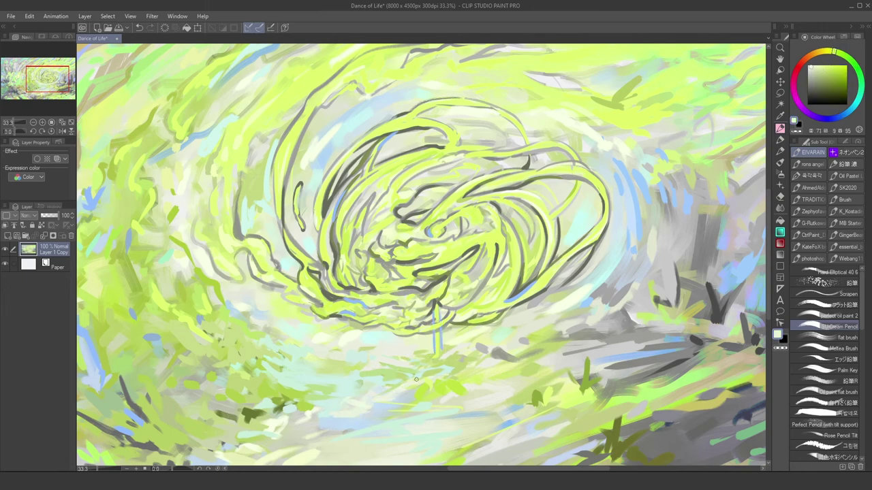
Paint sampled tan, blue and light green streaks across the top of the swirl and outline its flecks in grey
{"action": "scroll", "coordinate": [577, 384], "scroll_direction": "down", "scroll_amount": 2}
{"action": "scroll", "coordinate": [552, 102], "scroll_direction": "up", "scroll_amount": 1}
{"action": "left_click", "coordinate": [555, 99], "text": "alt"}
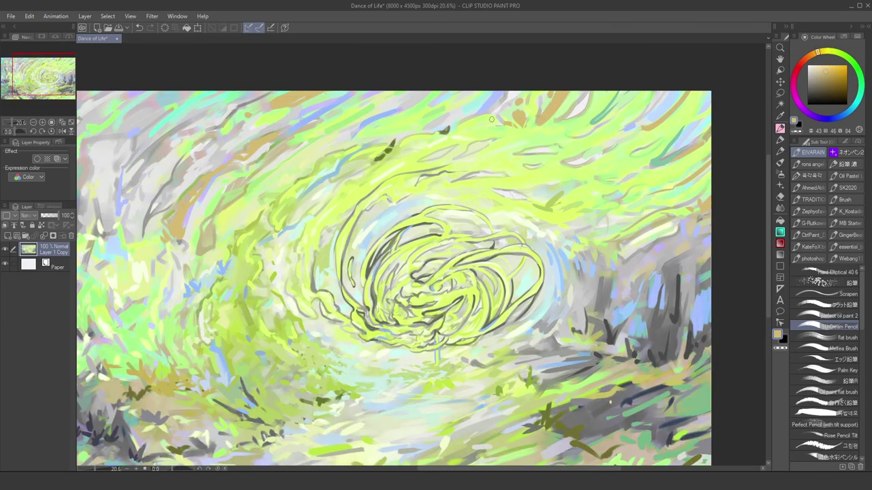
{"action": "left_click", "coordinate": [391, 172], "text": "alt"}
{"action": "left_click", "coordinate": [458, 125], "text": "alt"}
{"action": "left_click", "coordinate": [366, 144], "text": "alt"}
{"action": "left_click", "coordinate": [371, 143], "text": "alt"}
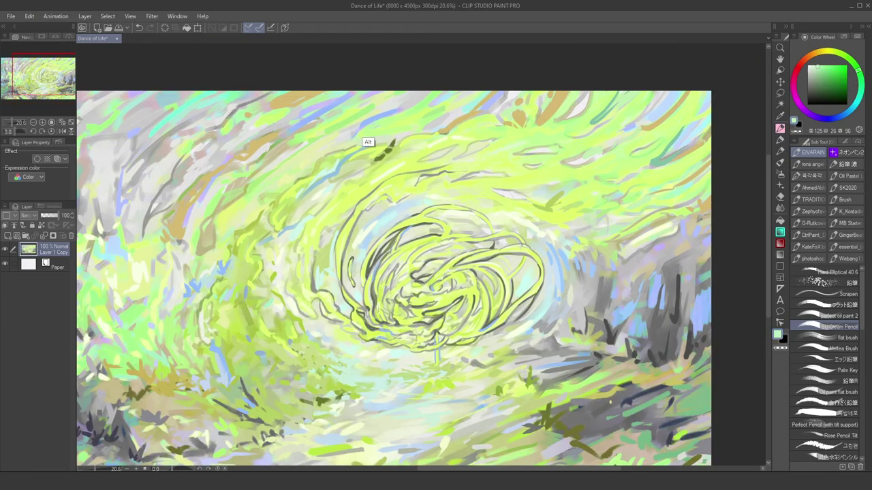
{"action": "left_click", "coordinate": [375, 146], "text": "alt"}
{"action": "left_click", "coordinate": [528, 153], "text": "alt"}
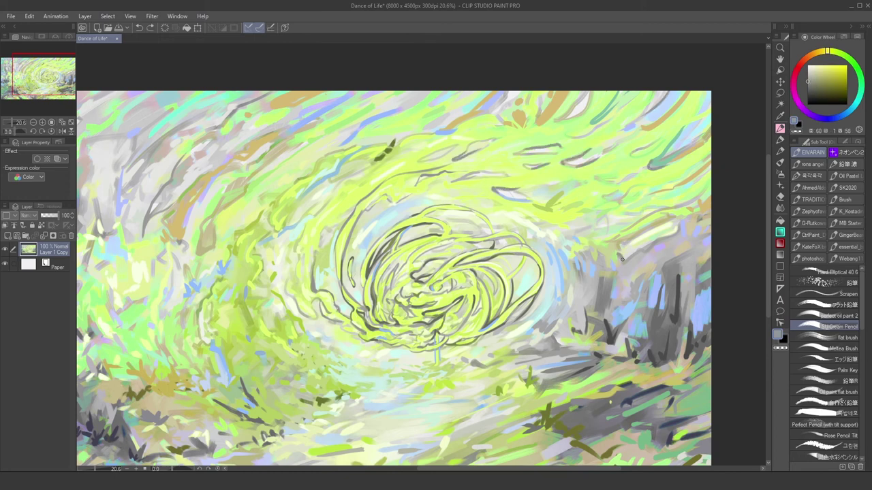
Shade the grey rocks beside the swirl with sampled violet-grey and light blue strokes
{"action": "left_click", "coordinate": [678, 296], "text": "alt"}
{"action": "left_click", "coordinate": [660, 361], "text": "alt"}
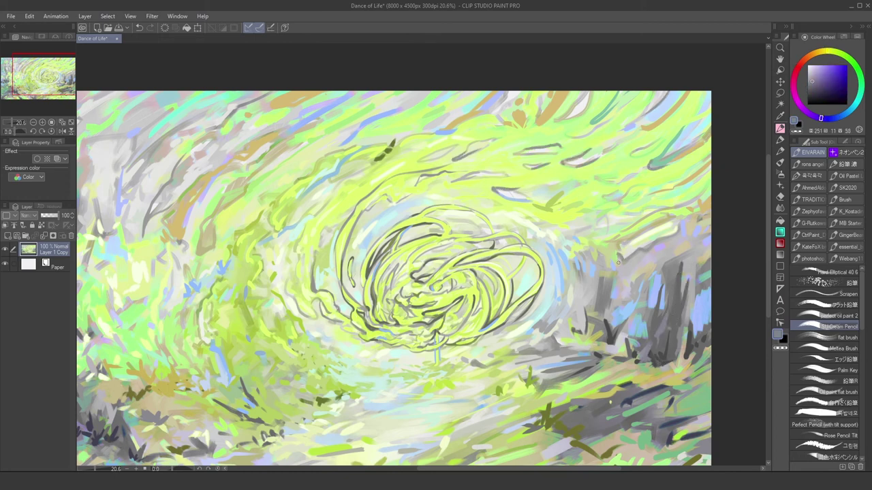
{"action": "left_click", "coordinate": [627, 327], "text": "alt"}
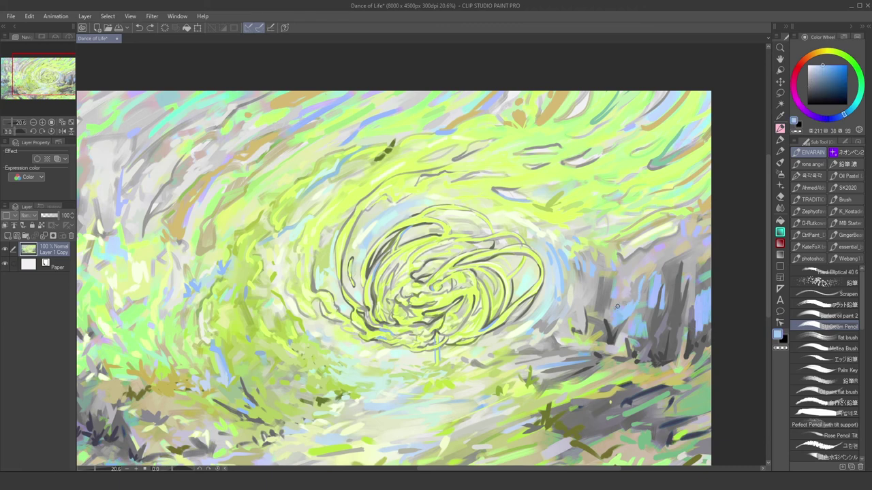
{"action": "left_click", "coordinate": [653, 275], "text": "alt"}
{"action": "left_click", "coordinate": [633, 410], "text": "alt"}
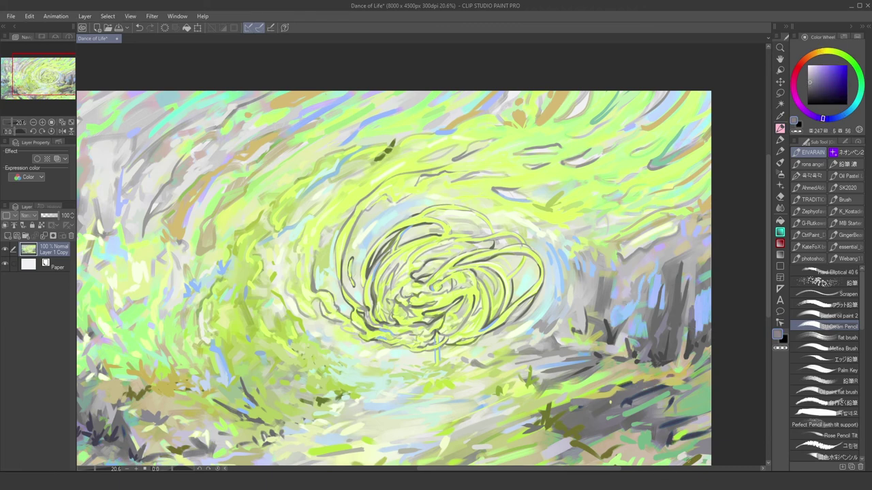
Paint sampled green streaks across the sloping ground beneath the grey rocks
{"action": "left_click", "coordinate": [648, 385], "text": "alt"}
{"action": "mouse_move", "coordinate": [573, 405]}
{"action": "left_mouse_down"}
{"action": "mouse_move", "coordinate": [517, 428]}
{"action": "mouse_move", "coordinate": [603, 433]}
{"action": "left_mouse_up"}
{"action": "scroll", "coordinate": [548, 419], "scroll_direction": "up", "scroll_amount": 1}
{"action": "left_click_drag", "start_coordinate": [549, 420], "coordinate": [535, 369]}
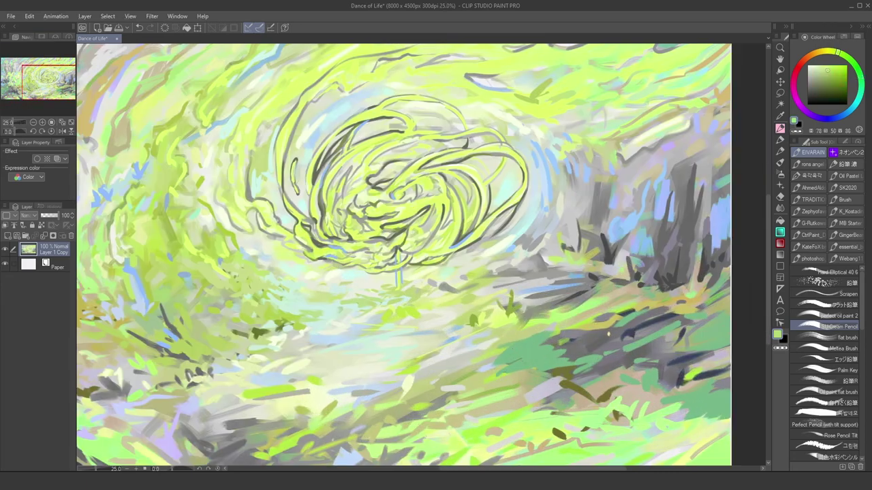
{"action": "left_click_drag", "start_coordinate": [484, 354], "coordinate": [535, 368]}
{"action": "left_click", "coordinate": [678, 316], "text": "alt"}
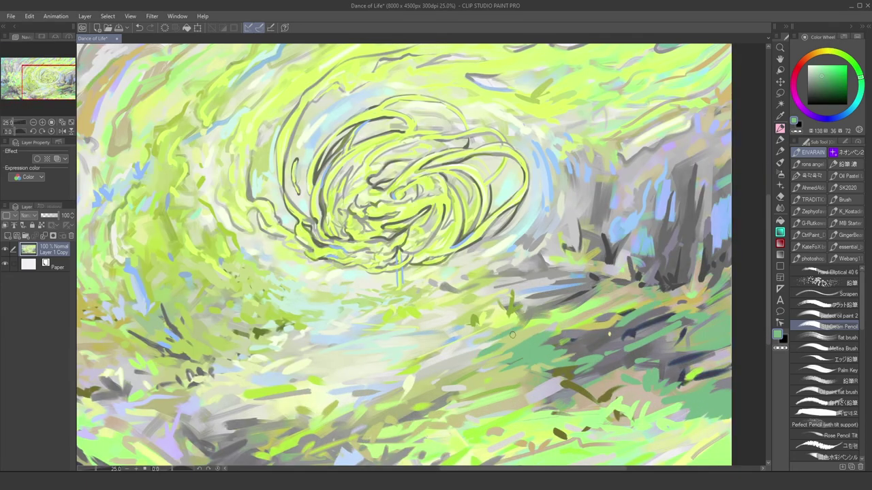
Paint tan streaks and a spiky tan grass tuft at the foot of the tall grey rocks using sampled colours
{"action": "left_click", "coordinate": [680, 337], "text": "alt"}
{"action": "left_click", "coordinate": [684, 312], "text": "alt"}
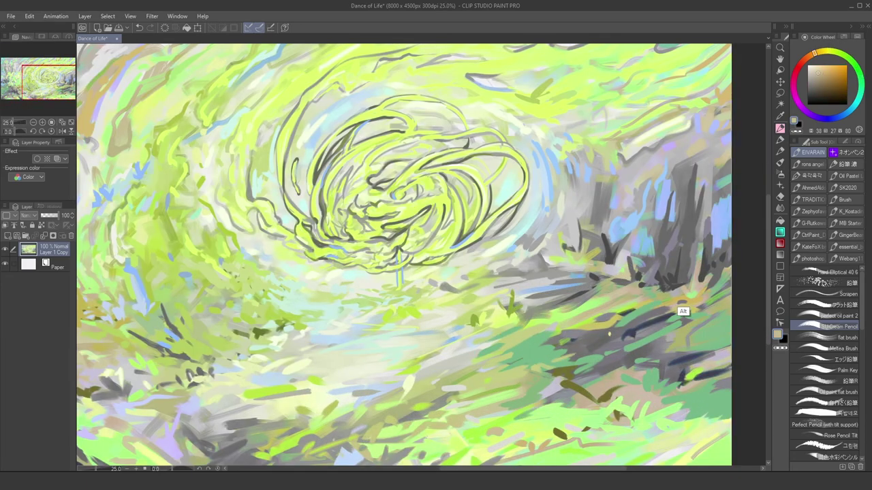
{"action": "left_click", "coordinate": [712, 273], "text": "alt"}
{"action": "left_click", "coordinate": [710, 286], "text": "alt"}
{"action": "left_click", "coordinate": [710, 225], "text": "alt"}
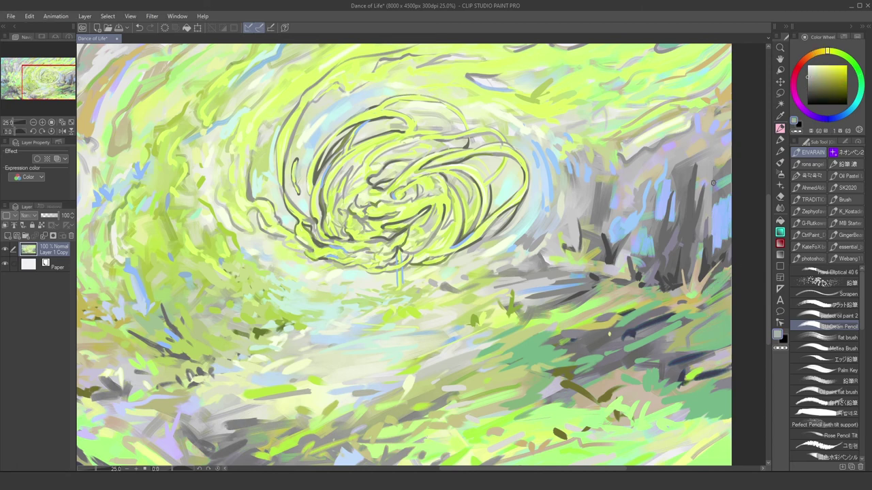
Refine the rock faces with sampled neutral grey, light blue and pale lavender strokes
{"action": "left_click", "coordinate": [714, 179], "text": "alt"}
{"action": "left_click", "coordinate": [575, 314], "text": "alt"}
{"action": "left_click", "coordinate": [666, 185], "text": "alt"}
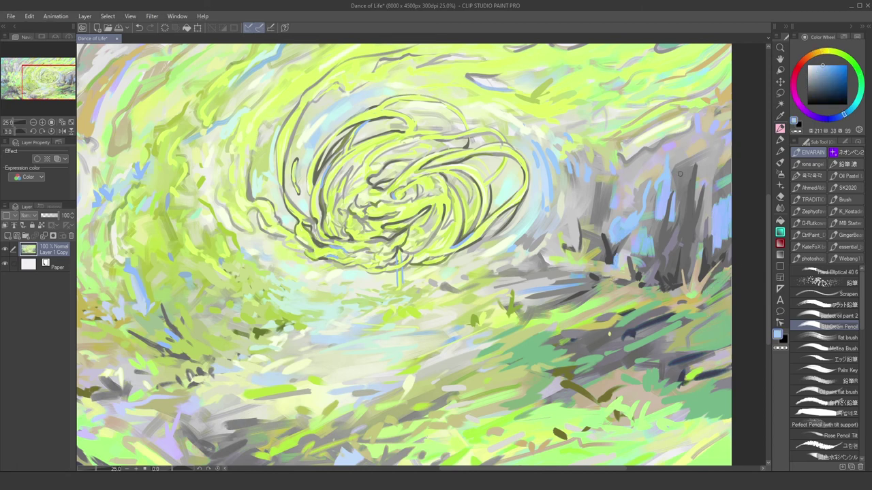
{"action": "left_click", "coordinate": [567, 246], "text": "alt"}
{"action": "left_click", "coordinate": [577, 267], "text": "alt"}
{"action": "left_click", "coordinate": [710, 354], "text": "alt"}
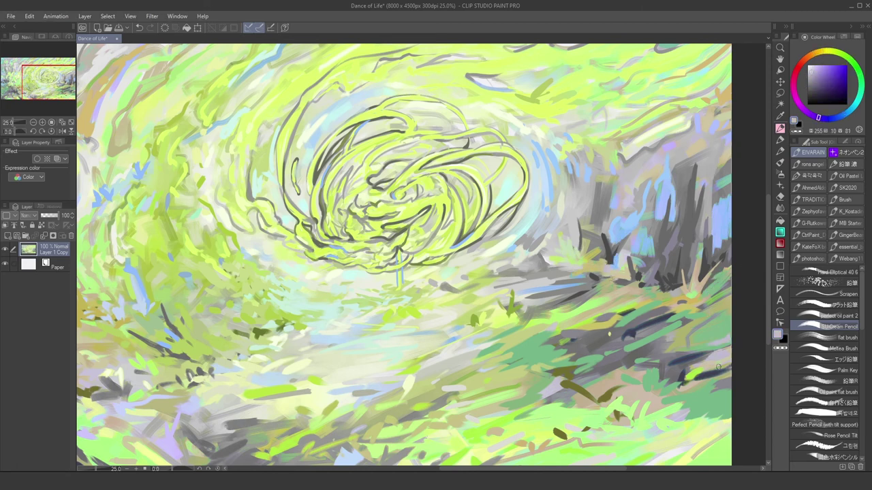
Paint a light green grass tuft at the rocks' edge and small olive tufts along the path
{"action": "left_click", "coordinate": [517, 407], "text": "alt"}
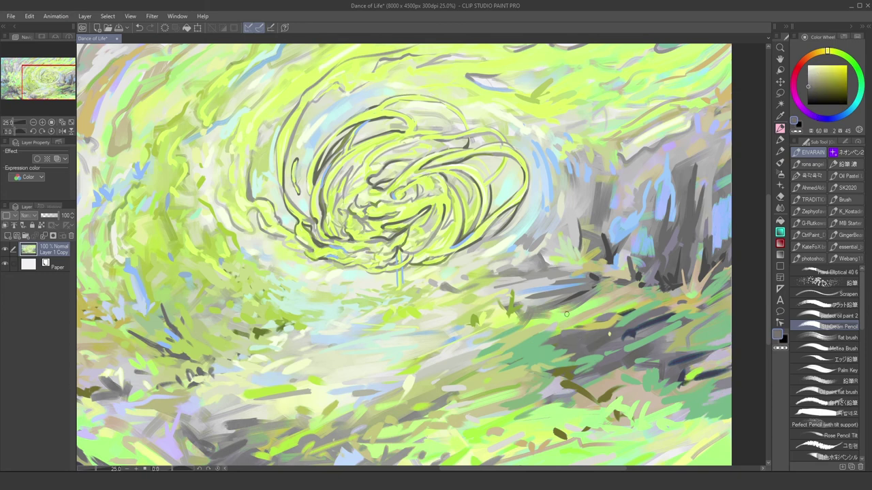
{"action": "left_click", "coordinate": [578, 316], "text": "alt"}
{"action": "left_click", "coordinate": [512, 308], "text": "alt"}
{"action": "left_click_drag", "start_coordinate": [469, 344], "coordinate": [477, 317]}
{"action": "left_click", "coordinate": [469, 402], "text": "alt"}
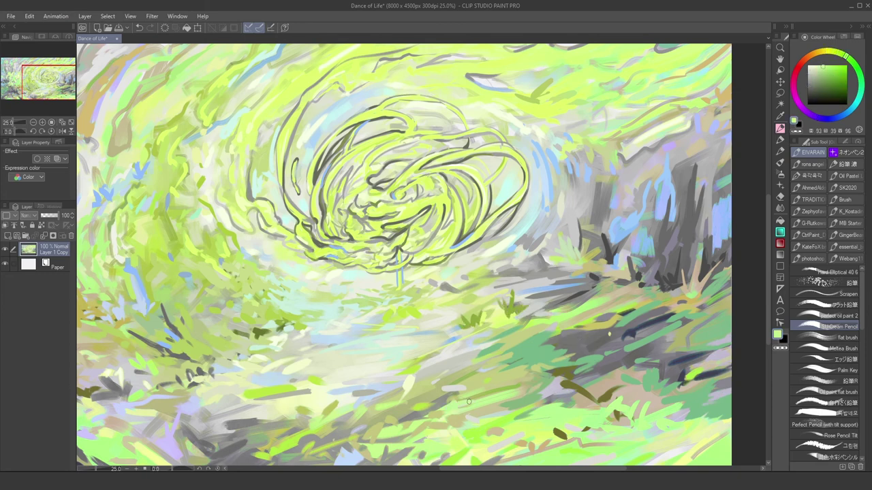
Add dark grey blades around the grass tuft at the rocks' base using a sampled near-black tone
{"action": "scroll", "coordinate": [455, 404], "scroll_direction": "down", "scroll_amount": 3}
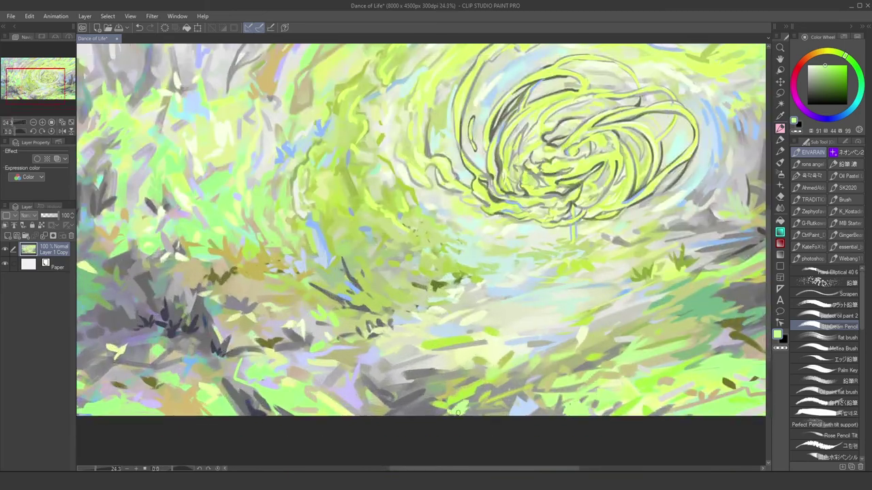
{"action": "left_click", "coordinate": [628, 405], "text": "alt"}
{"action": "scroll", "coordinate": [679, 402], "scroll_direction": "up", "scroll_amount": 3}
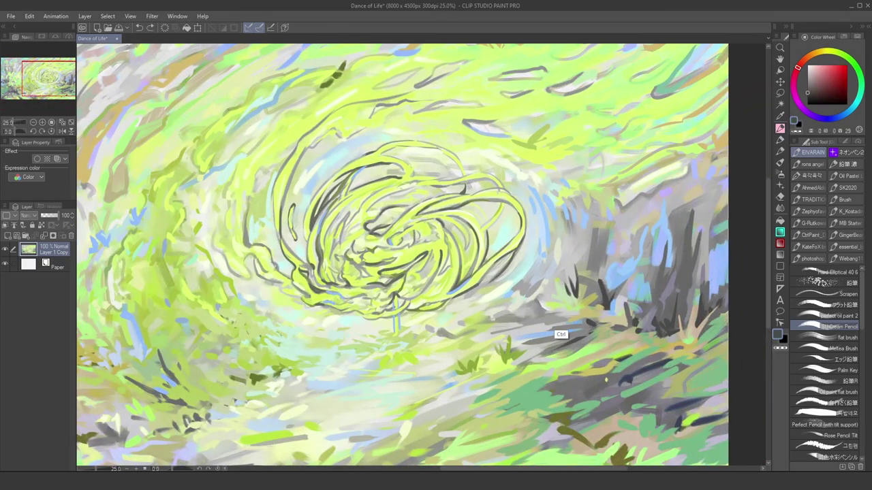
{"action": "left_click", "coordinate": [572, 286], "text": "alt"}
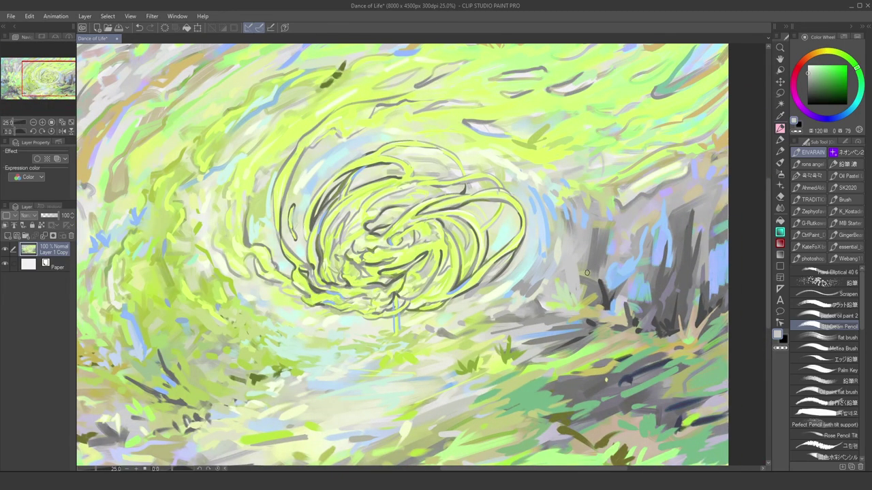
Paint sampled light blue accents along the swirl's outer edge and between the grey rocks
{"action": "scroll", "coordinate": [629, 296], "scroll_direction": "down", "scroll_amount": 3}
{"action": "scroll", "coordinate": [629, 295], "scroll_direction": "up", "scroll_amount": 2}
{"action": "left_click", "coordinate": [665, 236], "text": "alt"}
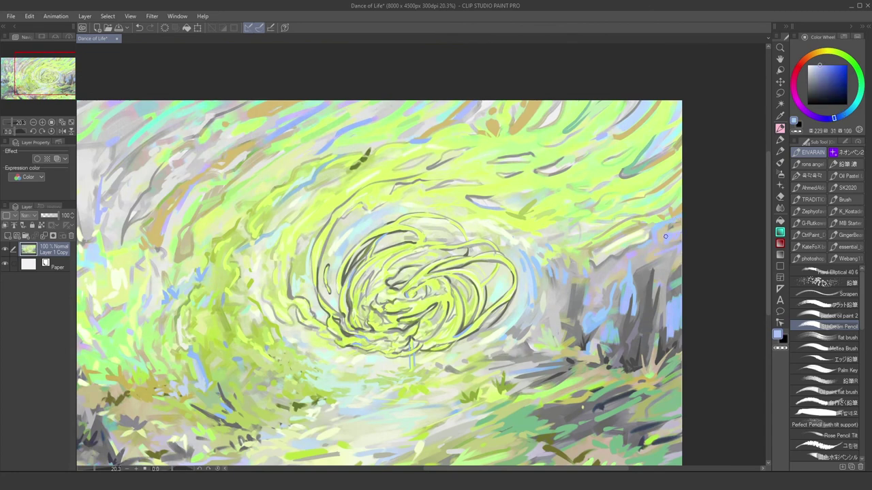
{"action": "left_click", "coordinate": [522, 338], "text": "alt"}
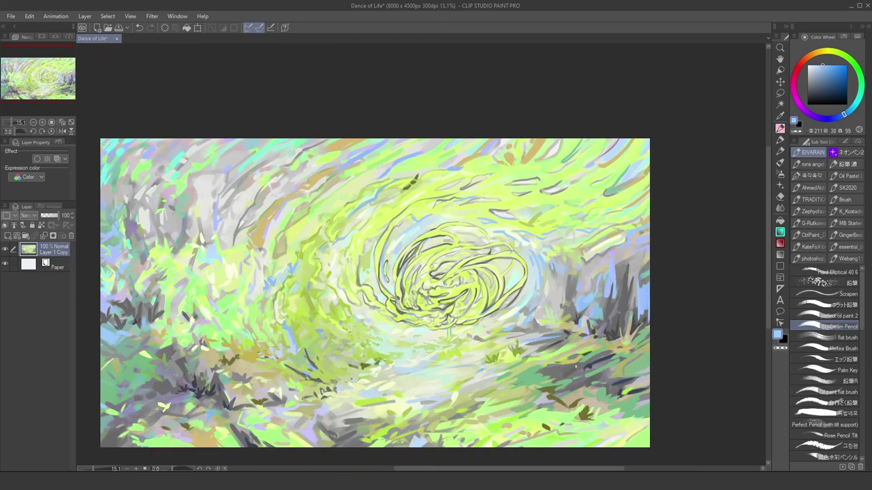
Fill the grey-outlined flecks above the swirl with pale aqua and touch up the surrounding bands with sampled green
{"action": "key", "text": "ctrl+plus"}
{"action": "left_click", "coordinate": [597, 237], "text": "alt"}
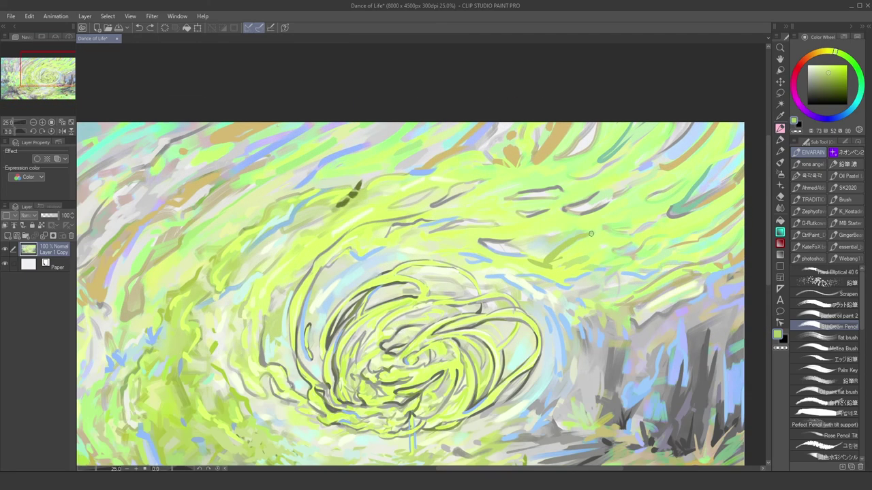
{"action": "scroll", "coordinate": [650, 243], "scroll_direction": "down", "scroll_amount": 3}
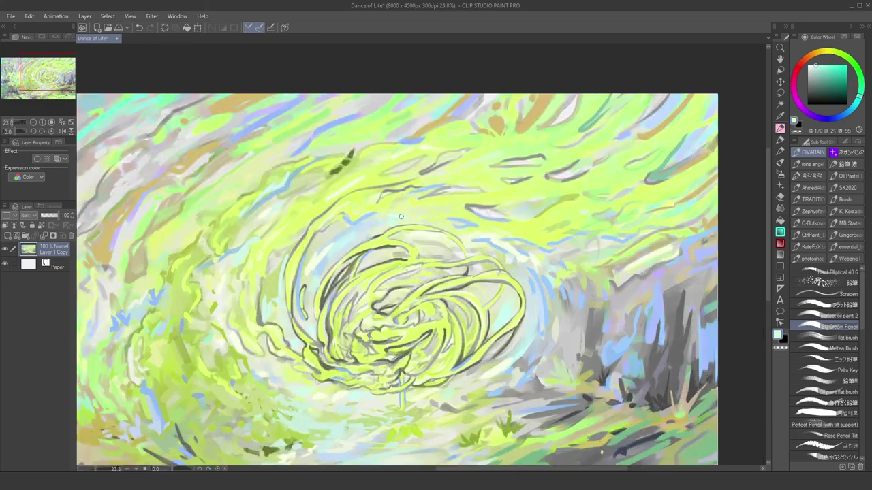
{"action": "left_click", "coordinate": [650, 243], "text": "alt"}
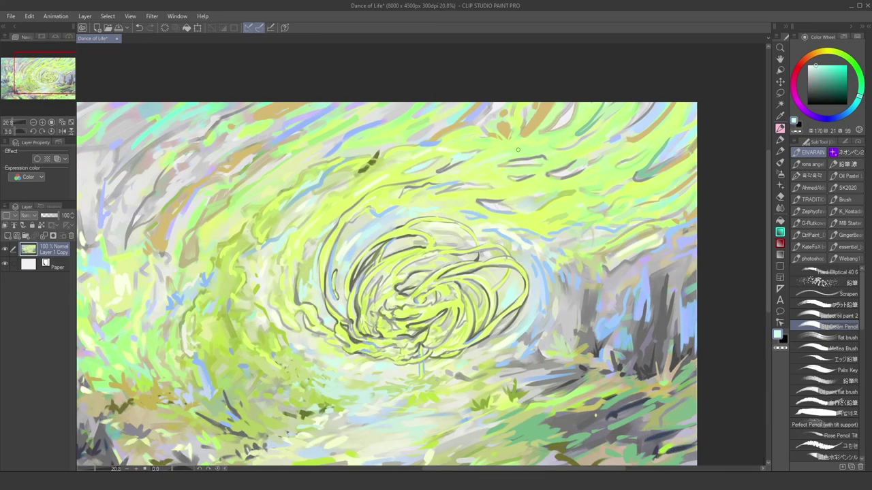
{"action": "key", "text": "ctrl+z"}
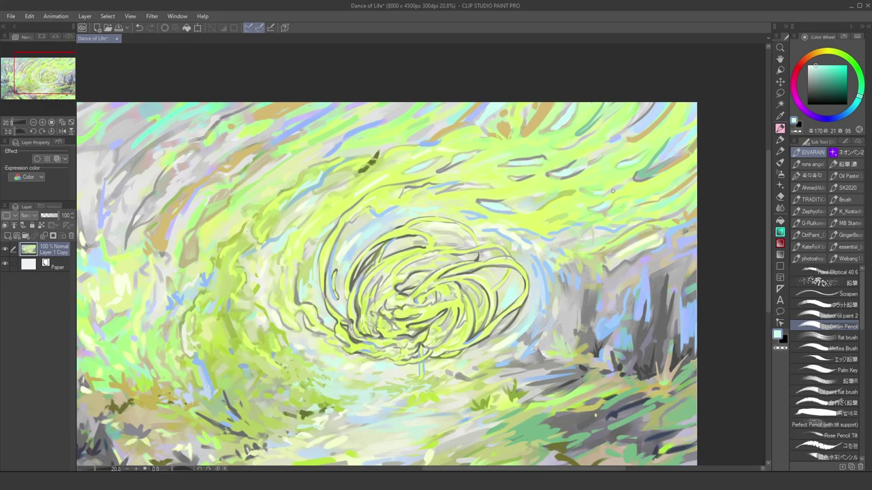
Touch up the ground below the rocks with a sampled muted green
{"action": "scroll", "coordinate": [612, 192], "scroll_direction": "down", "scroll_amount": 2}
{"action": "scroll", "coordinate": [409, 272], "scroll_direction": "up", "scroll_amount": 2}
{"action": "left_click", "coordinate": [515, 339], "text": "alt"}
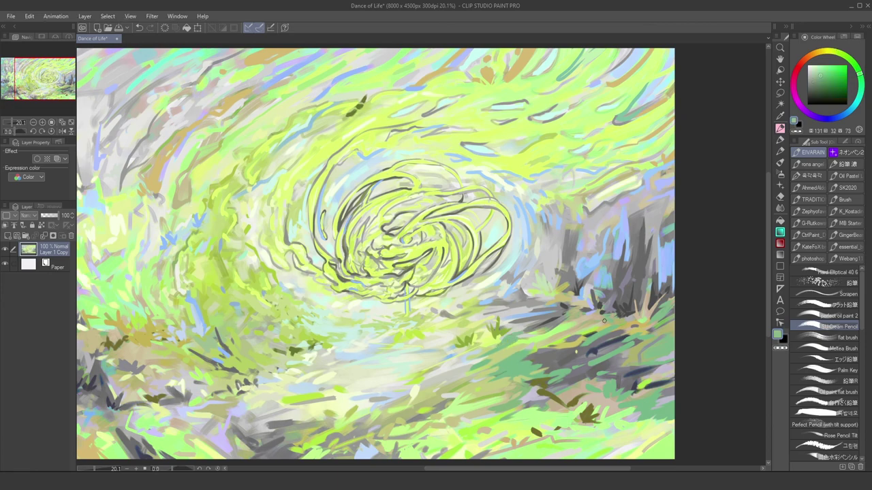
Highlight the spiral's inner curves with pale cream and refine the top of the tree trunk with sampled dark grey and lime
{"action": "scroll", "coordinate": [604, 320], "scroll_direction": "up", "scroll_amount": 1}
{"action": "scroll", "coordinate": [575, 214], "scroll_direction": "up", "scroll_amount": 1}
{"action": "left_click", "coordinate": [575, 214], "text": "alt"}
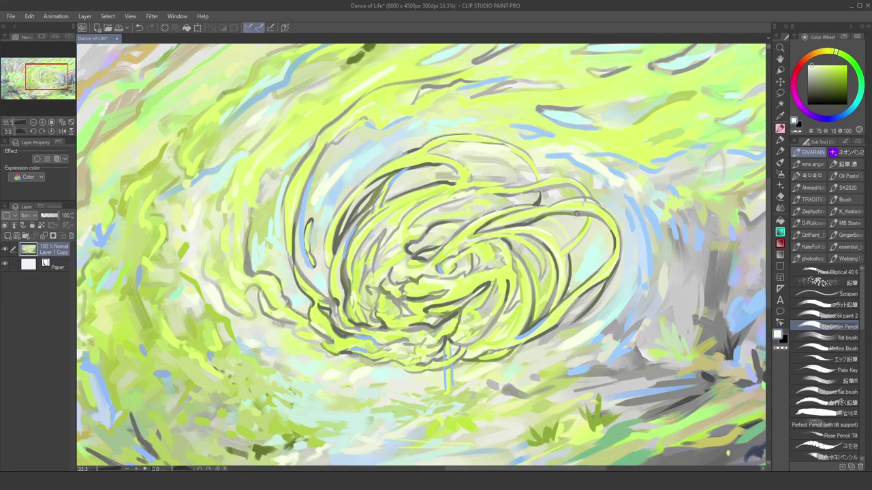
{"action": "left_click", "coordinate": [448, 366], "text": "alt"}
{"action": "left_click", "coordinate": [442, 382], "text": "alt"}
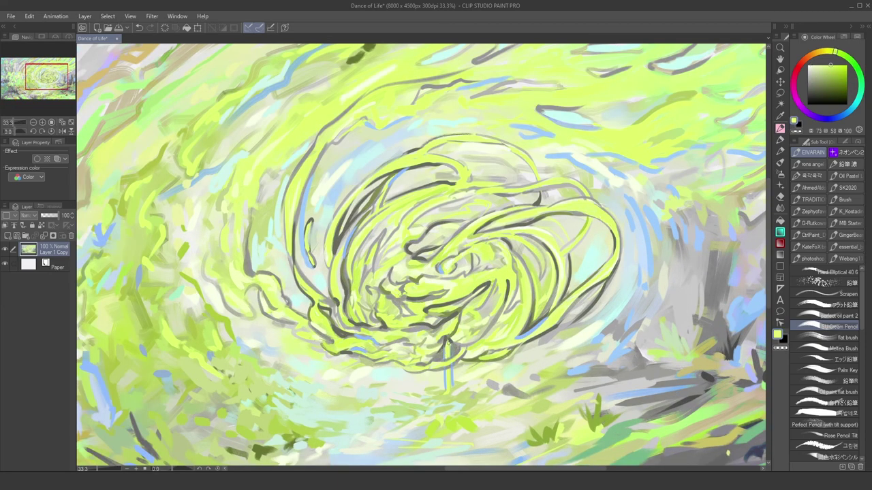
Dab sampled pale aqua and light blue touches over the path and ground around the tree
{"action": "scroll", "coordinate": [521, 349], "scroll_direction": "down", "scroll_amount": 1}
{"action": "left_click", "coordinate": [391, 359], "text": "alt"}
{"action": "scroll", "coordinate": [391, 359], "scroll_direction": "down", "scroll_amount": 1}
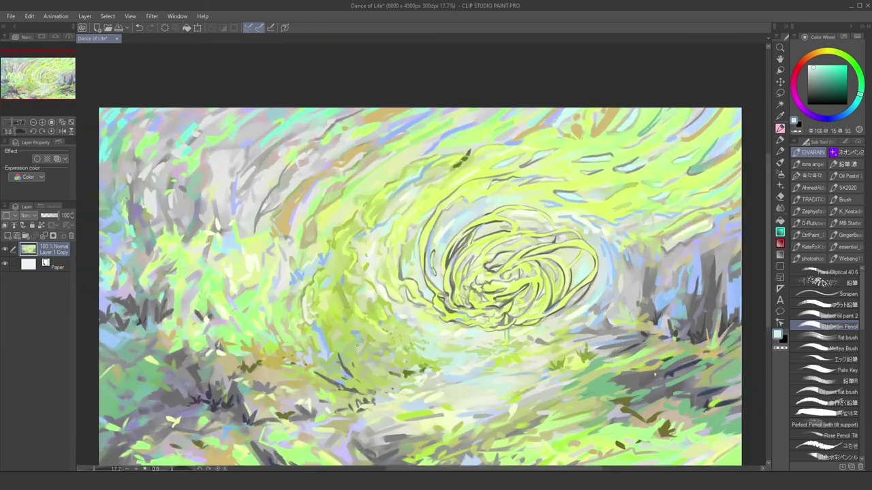
{"action": "left_click", "coordinate": [346, 385], "text": "alt"}
{"action": "left_click", "coordinate": [377, 393], "text": "alt"}
{"action": "scroll", "coordinate": [401, 400], "scroll_direction": "down", "scroll_amount": 1}
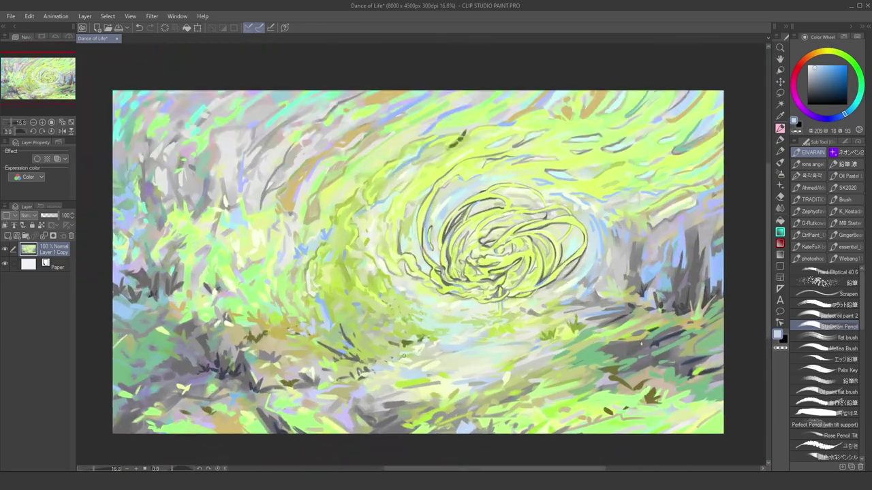
Blend the ground beside the small tree with sampled soft green touches
{"action": "scroll", "coordinate": [533, 318], "scroll_direction": "up", "scroll_amount": 2}
{"action": "left_click", "coordinate": [552, 335], "text": "alt"}
{"action": "left_click", "coordinate": [300, 278], "text": "alt"}
{"action": "scroll", "coordinate": [300, 278], "scroll_direction": "down", "scroll_amount": 1}
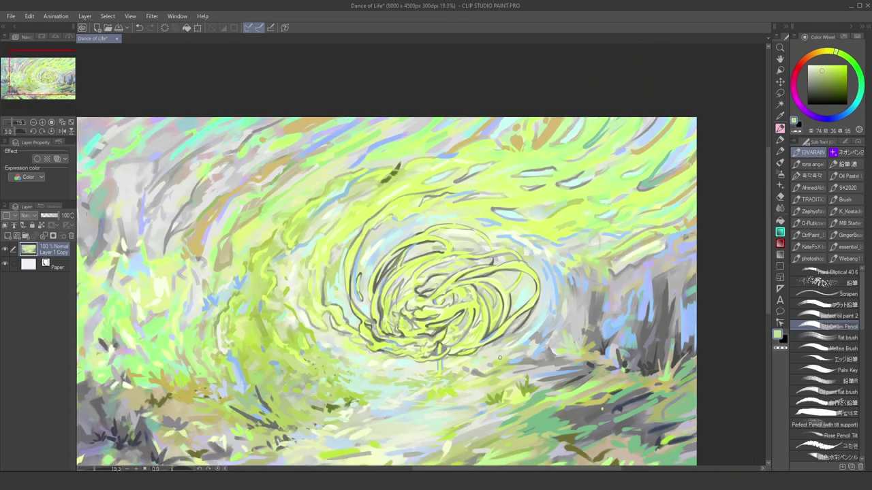
Reinforce the contours of the spiral's outer loops with sampled dark grey-green and lime strokes
{"action": "scroll", "coordinate": [471, 315], "scroll_direction": "up", "scroll_amount": 2}
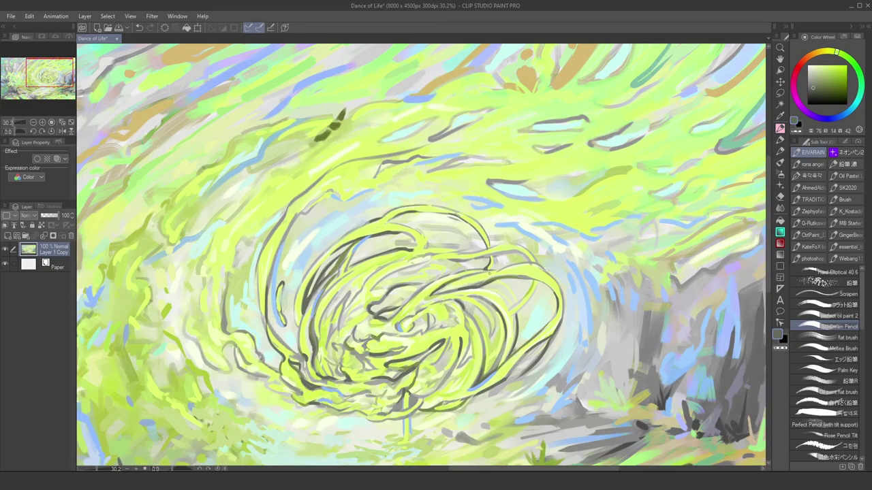
{"action": "scroll", "coordinate": [553, 294], "scroll_direction": "down", "scroll_amount": 1}
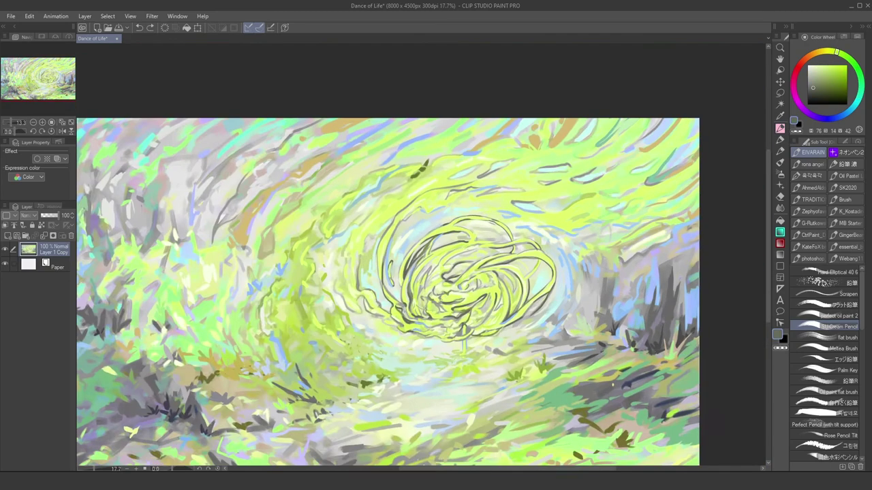
{"action": "scroll", "coordinate": [541, 290], "scroll_direction": "up", "scroll_amount": 1}
{"action": "left_click", "coordinate": [541, 290], "text": "alt"}
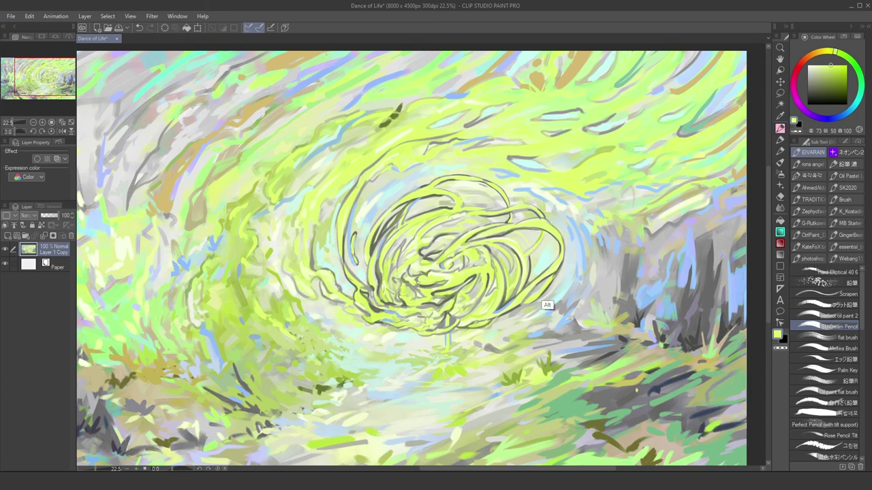
{"action": "left_click", "coordinate": [535, 289], "text": "alt"}
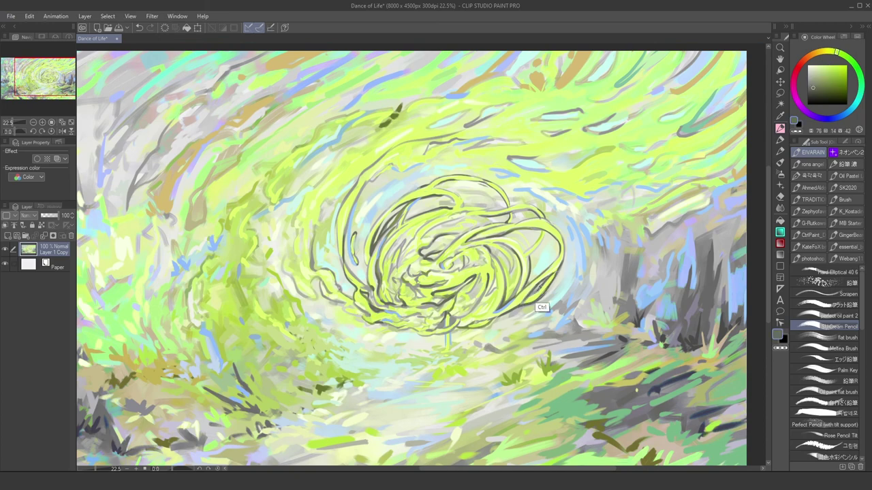
Detail the spiral's inner curves with sampled mid-grey and dark grey-green strokes
{"action": "scroll", "coordinate": [293, 216], "scroll_direction": "up", "scroll_amount": 2}
{"action": "left_click", "coordinate": [341, 225], "text": "alt"}
{"action": "scroll", "coordinate": [339, 247], "scroll_direction": "up", "scroll_amount": 2}
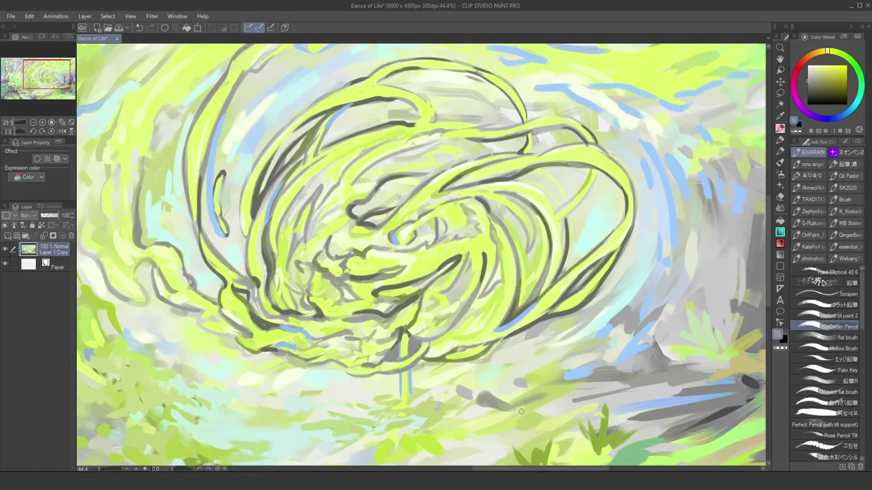
{"action": "scroll", "coordinate": [389, 338], "scroll_direction": "up", "scroll_amount": 1}
{"action": "left_click", "coordinate": [390, 339], "text": "alt"}
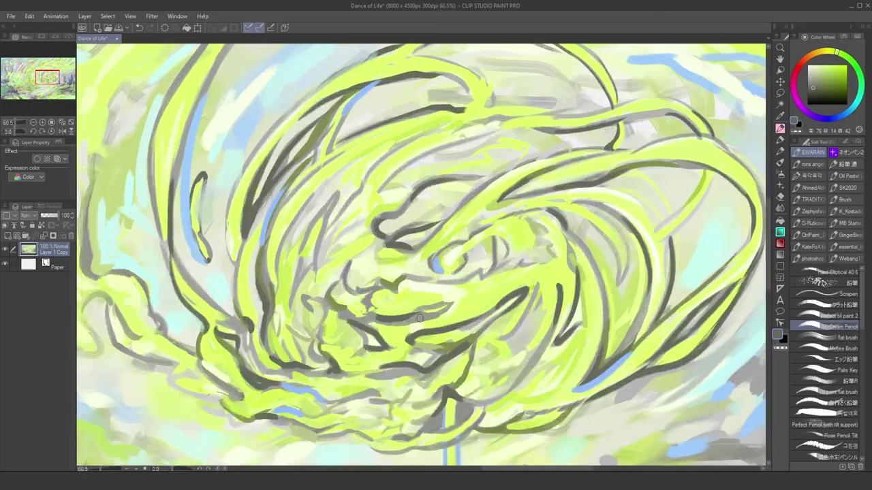